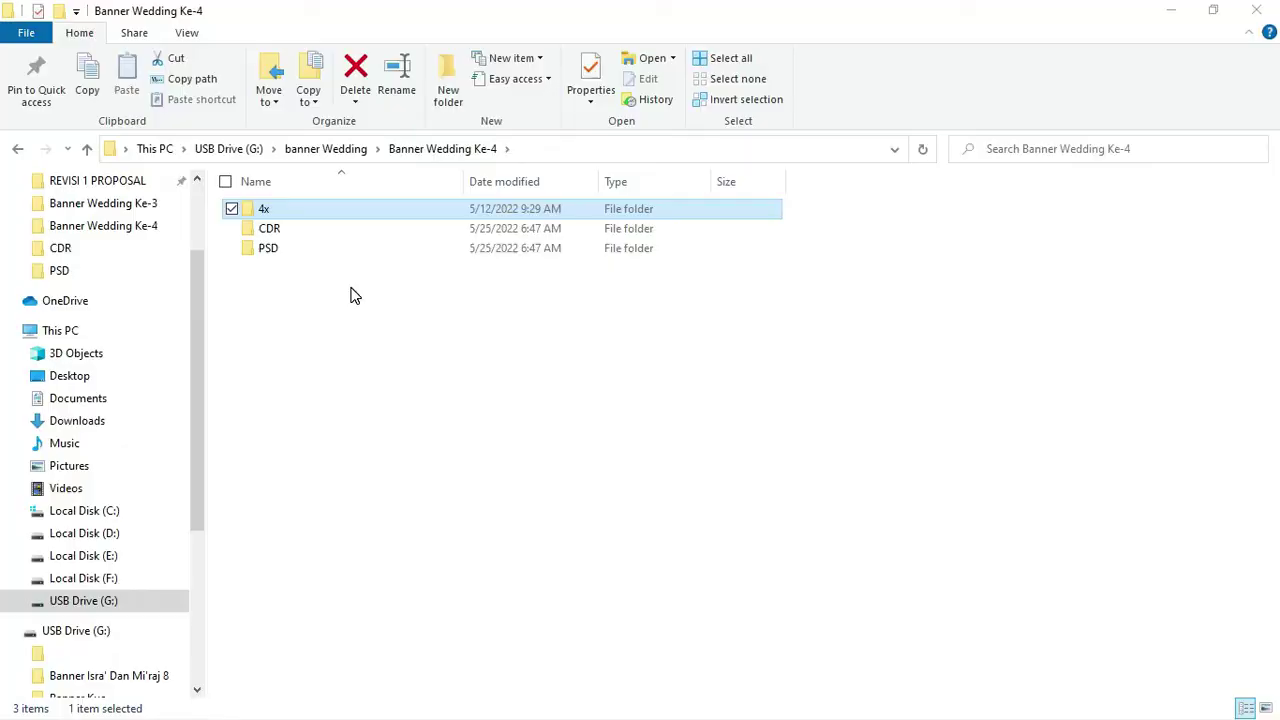
Open the CDR folder and check the file type of its CorelDRAW X7 banner file
left_click(350, 288)
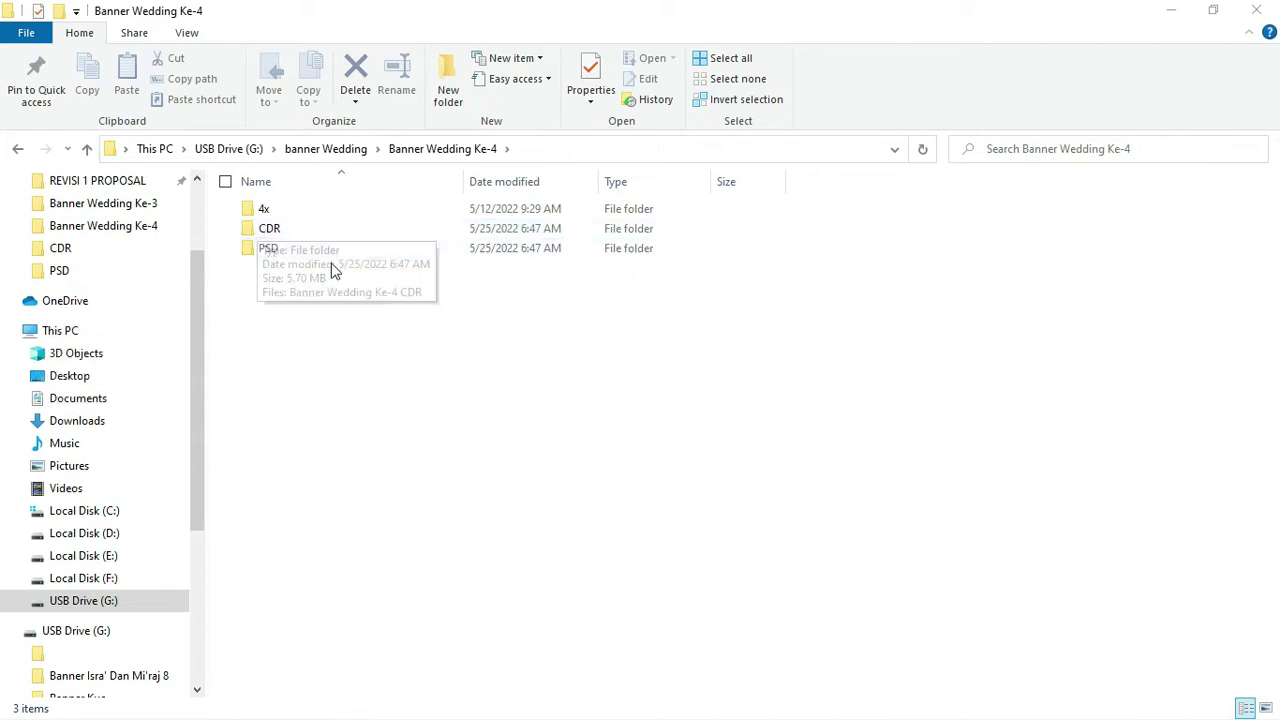
key("alt")
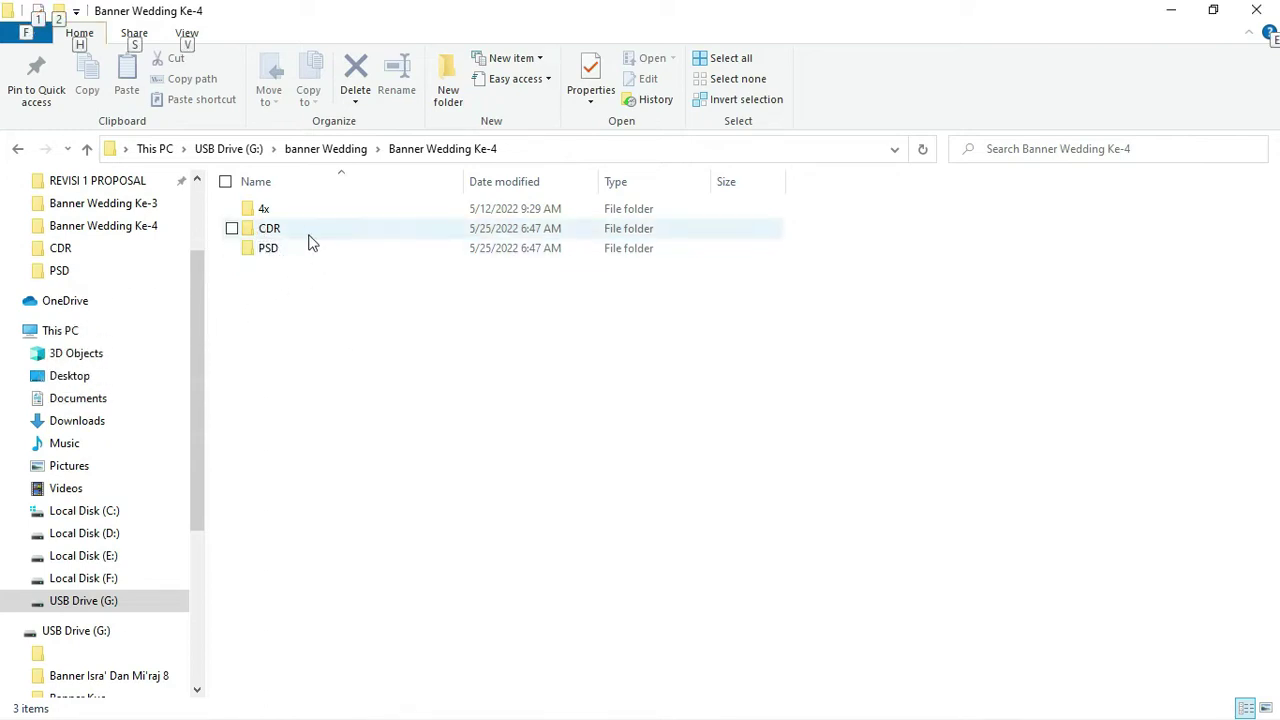
double_click(271, 229)
left_click(281, 212)
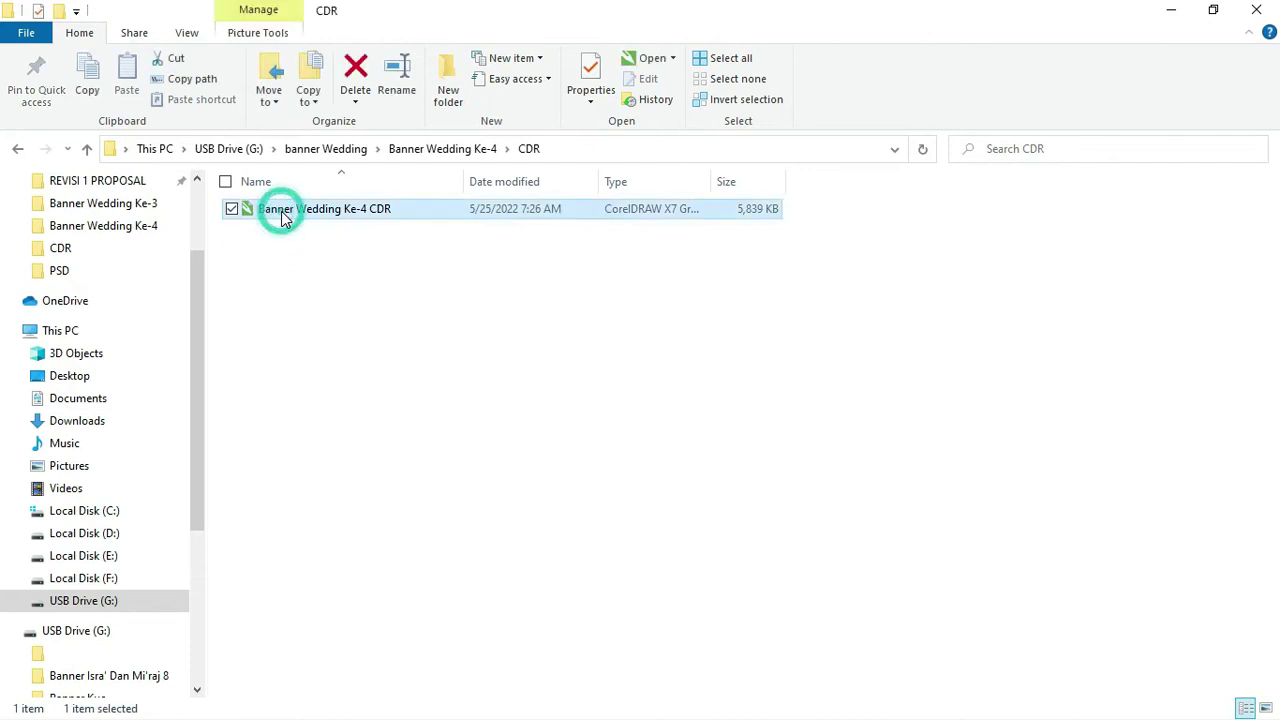
right_click(281, 212)
left_click(720, 189)
double_click(713, 189)
left_click(652, 220)
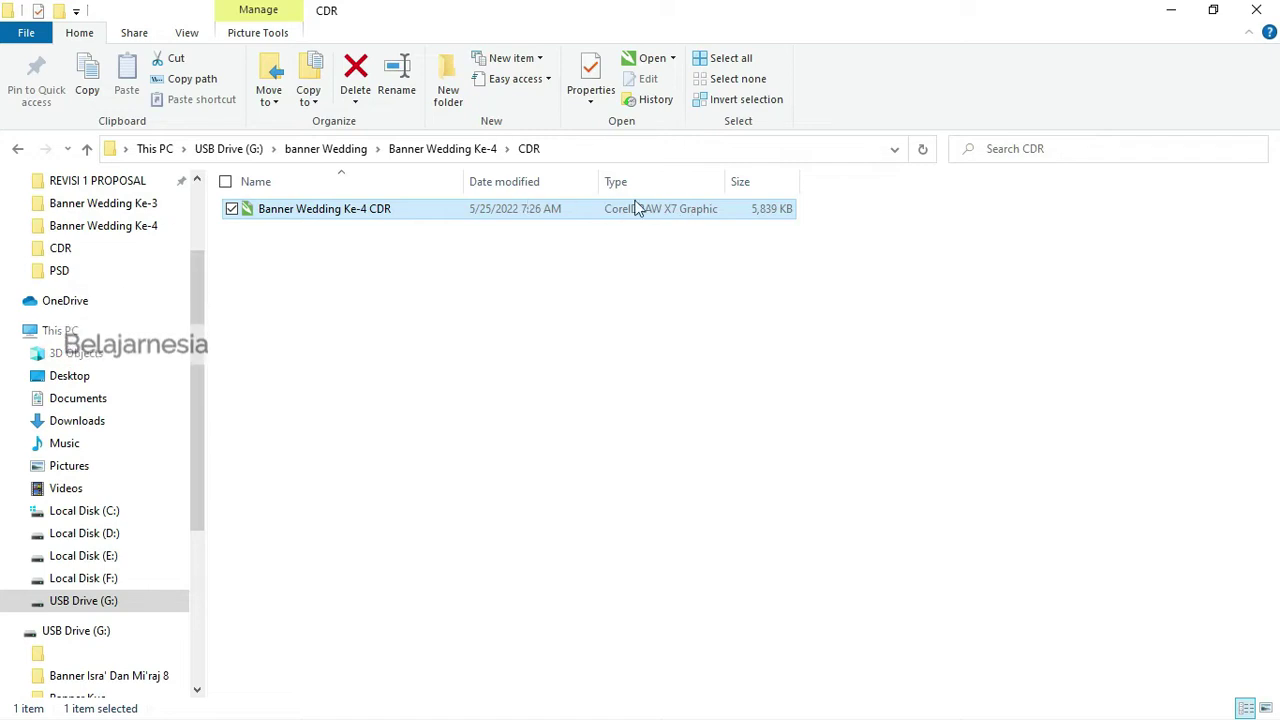
Go to the PSD folder and select all three Banner Pernikahan Photoshop files
left_click(455, 150)
left_click(292, 248)
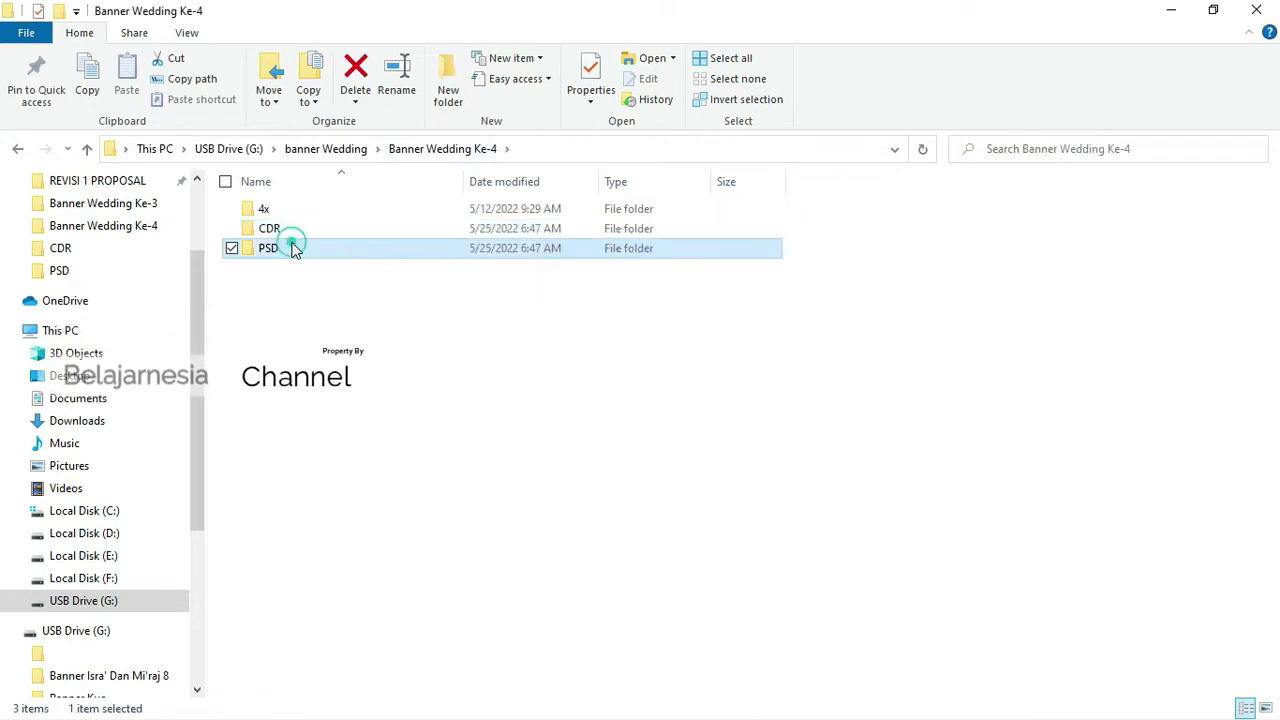
double_click(292, 248)
left_click(331, 209)
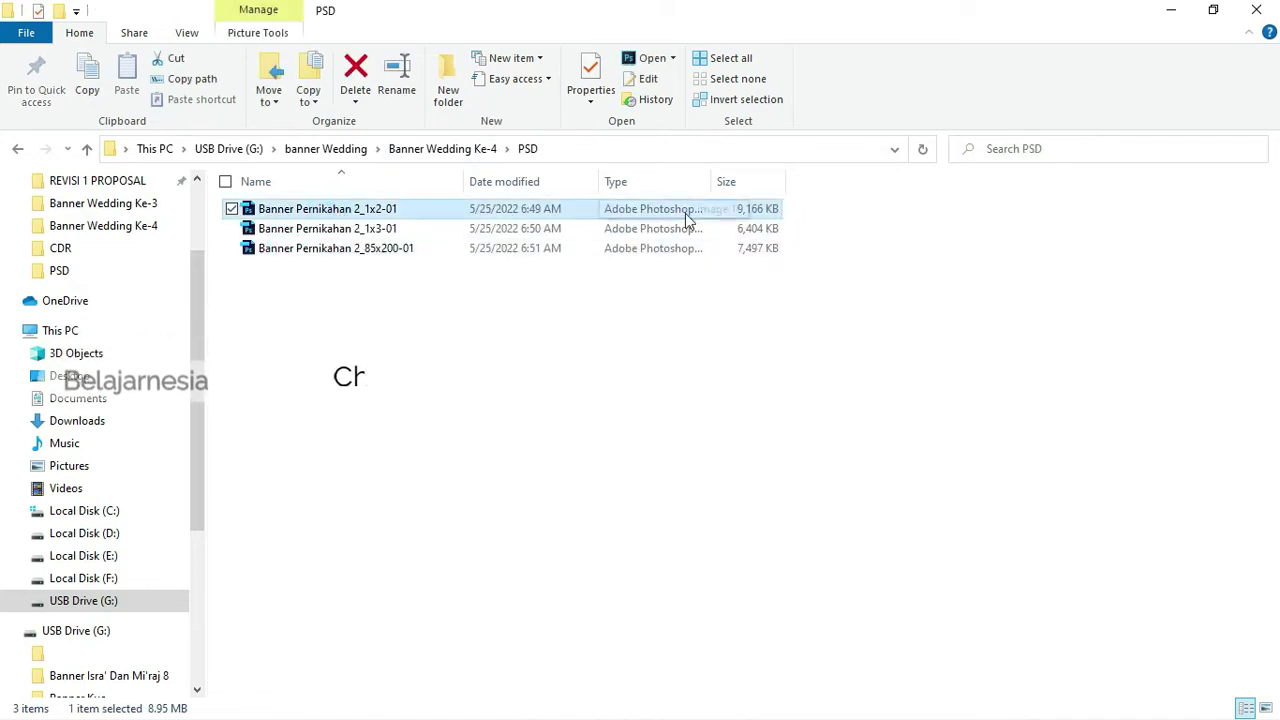
left_click(388, 249, "shift")
right_click(388, 249)
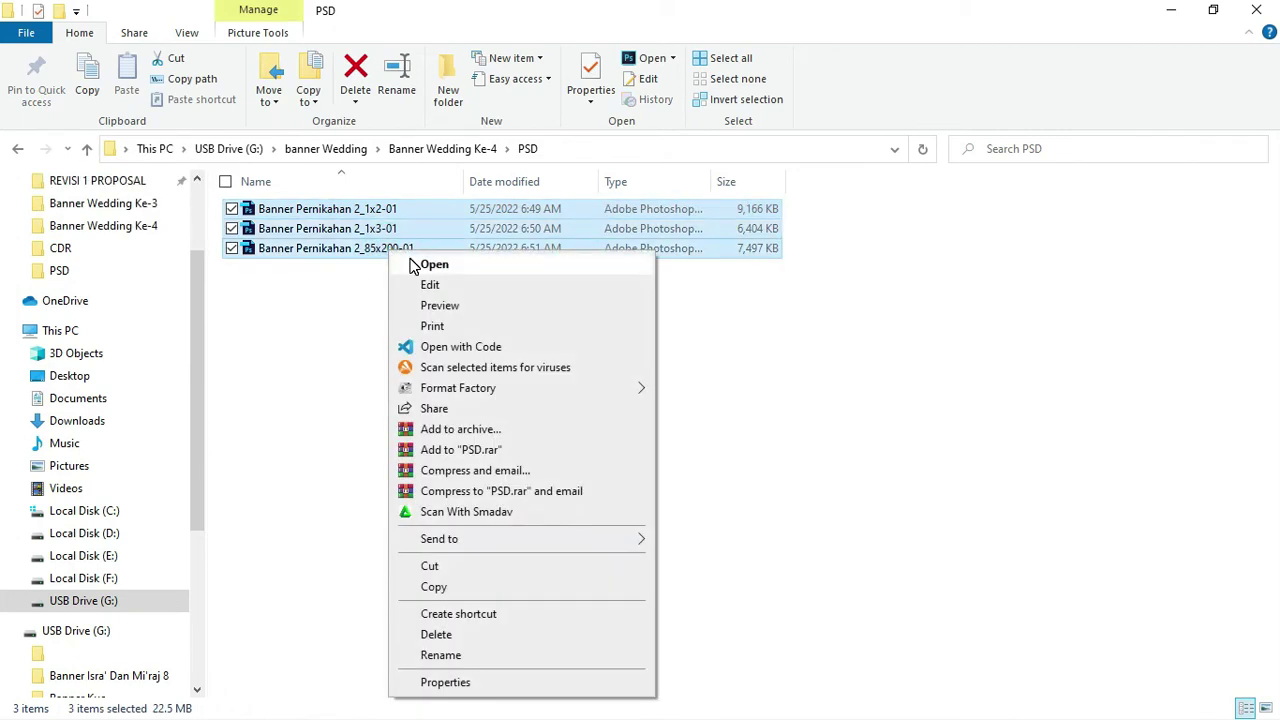
Open the three Banner Pernikahan PSD files in Photoshop
left_click(434, 264)
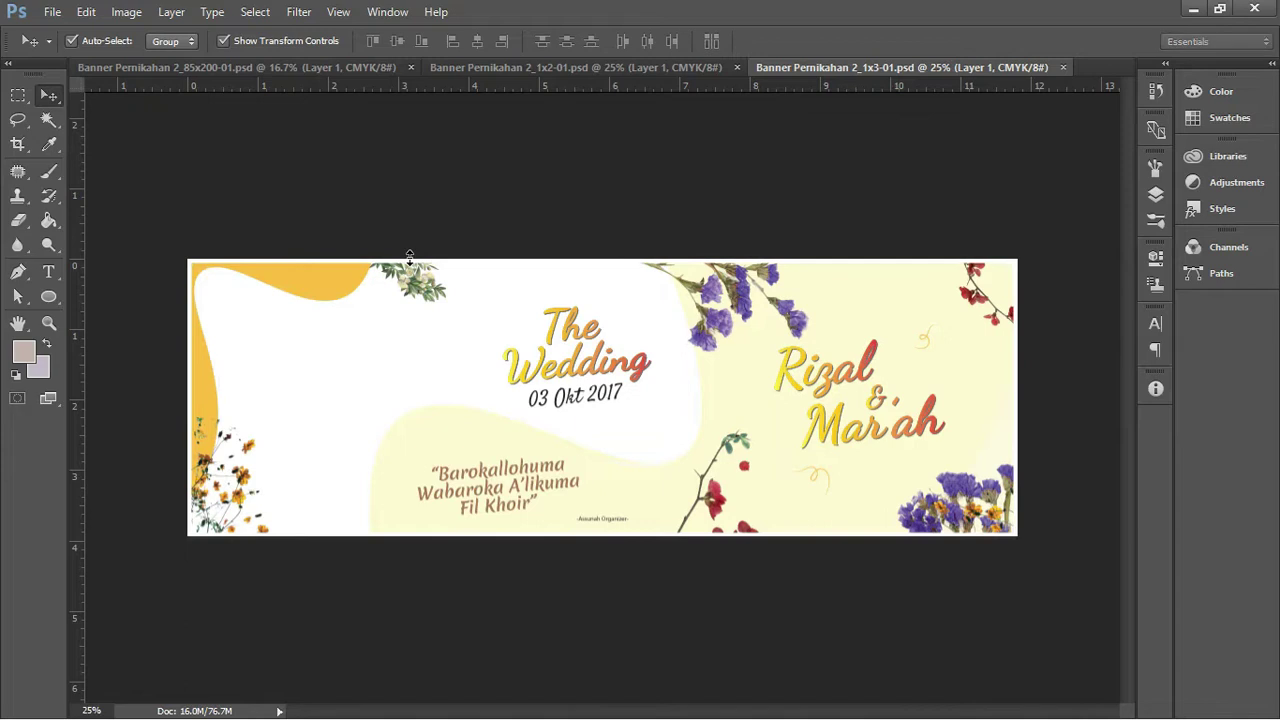
key("ctrl+Tab")
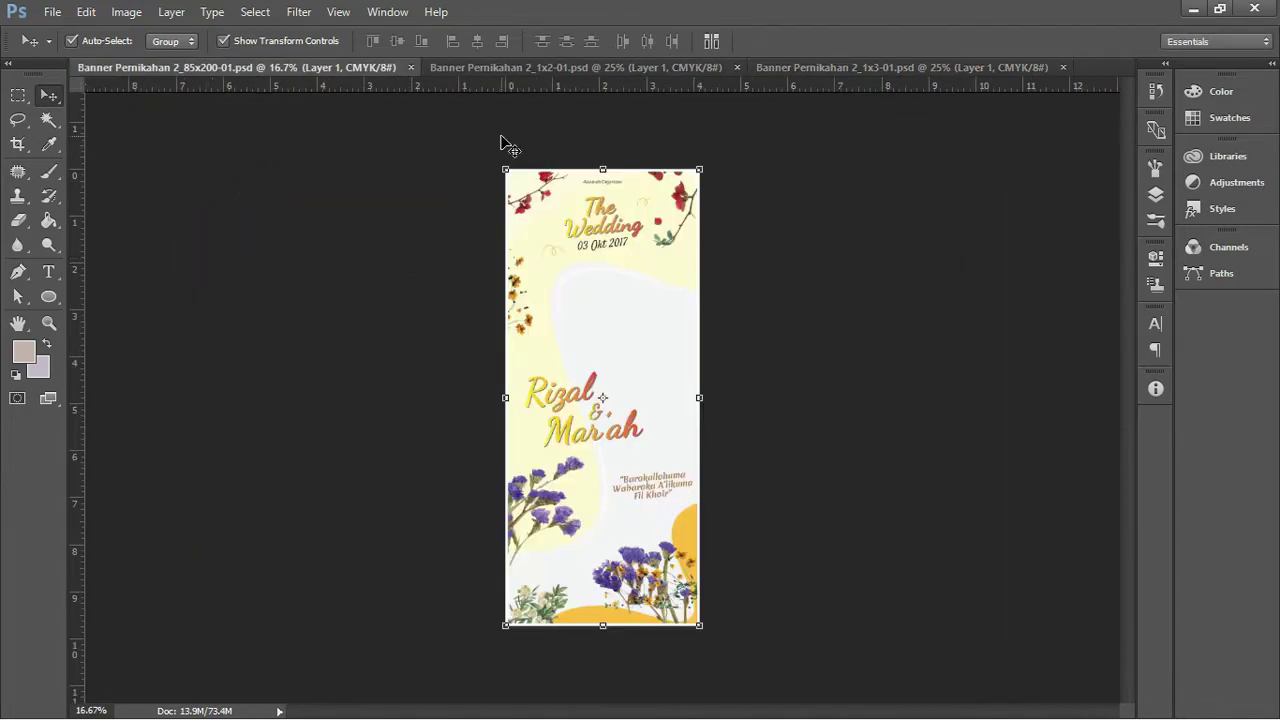
left_click(459, 68)
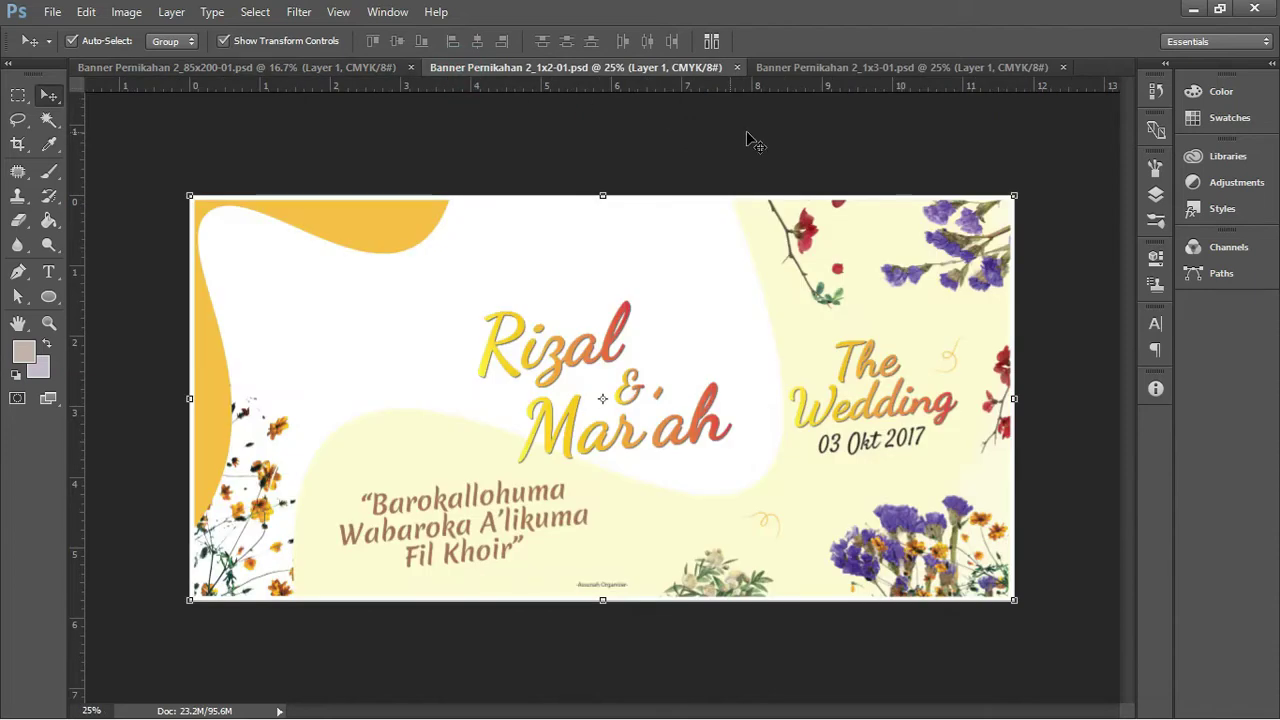
Review the 1x2 and 1x3 banners, ending on the tall 85x200 banner with nothing selected
left_click(806, 67)
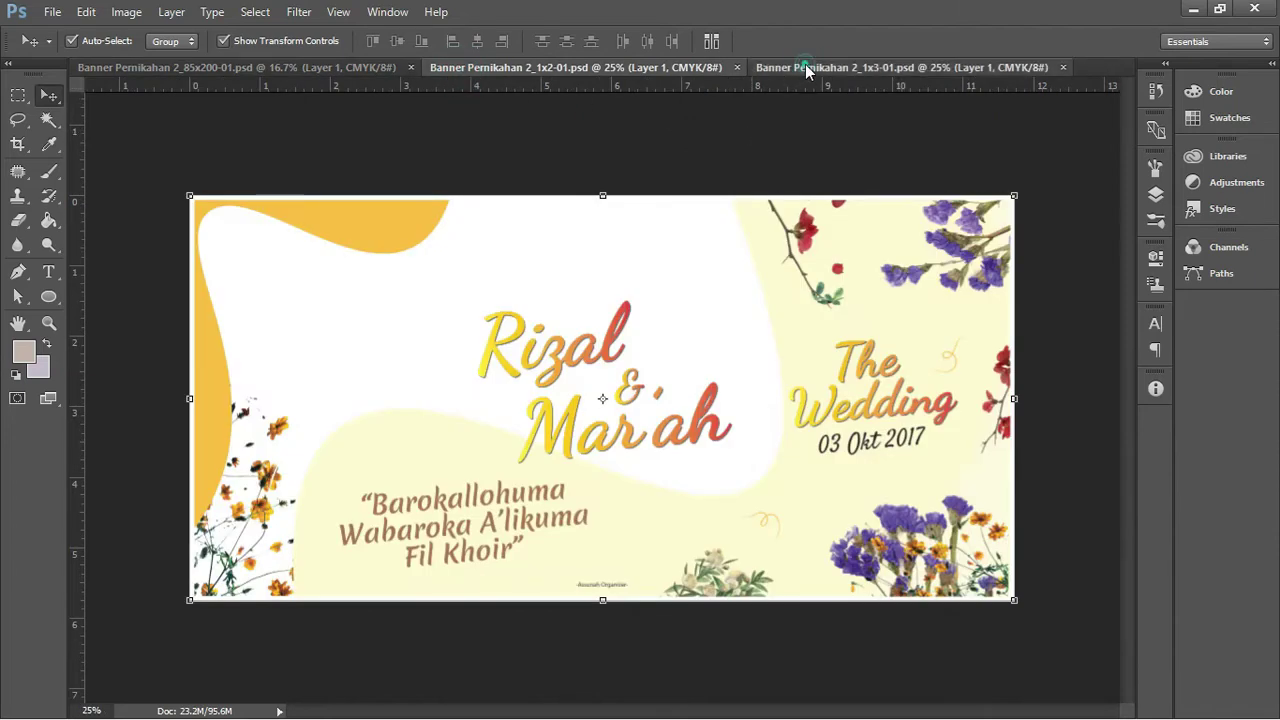
left_click(557, 67)
left_click(328, 67)
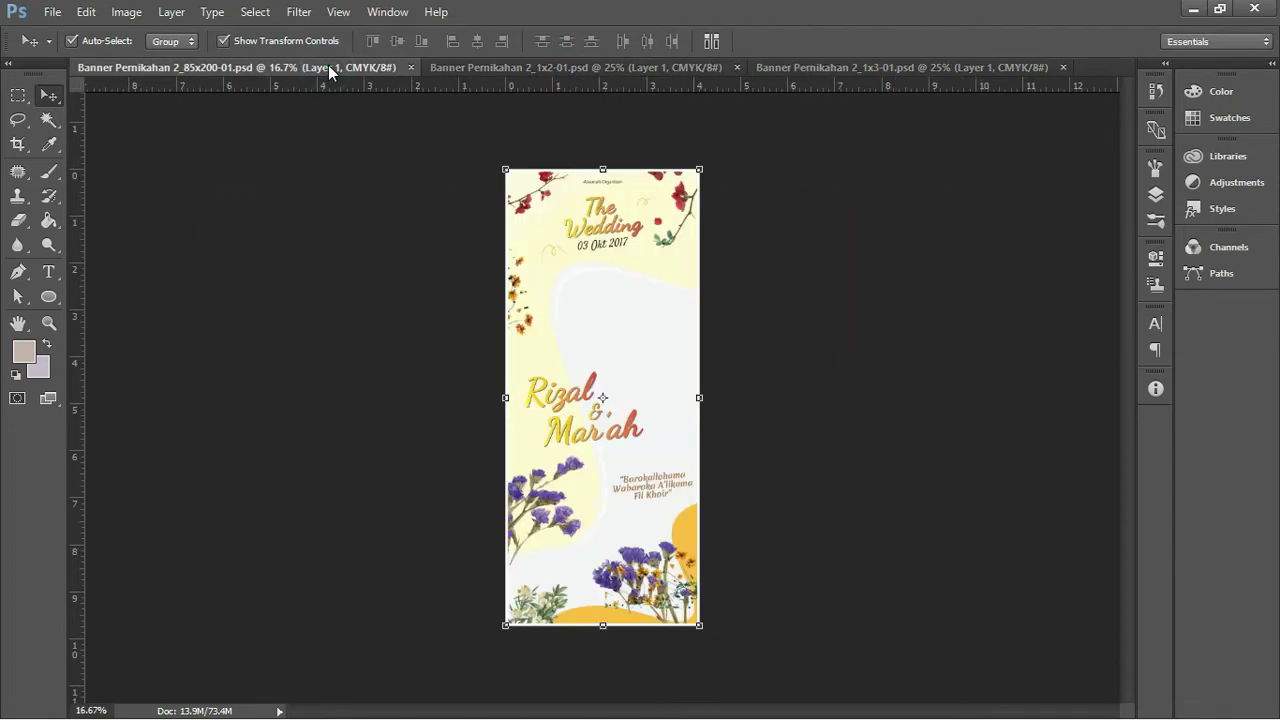
left_click(476, 66)
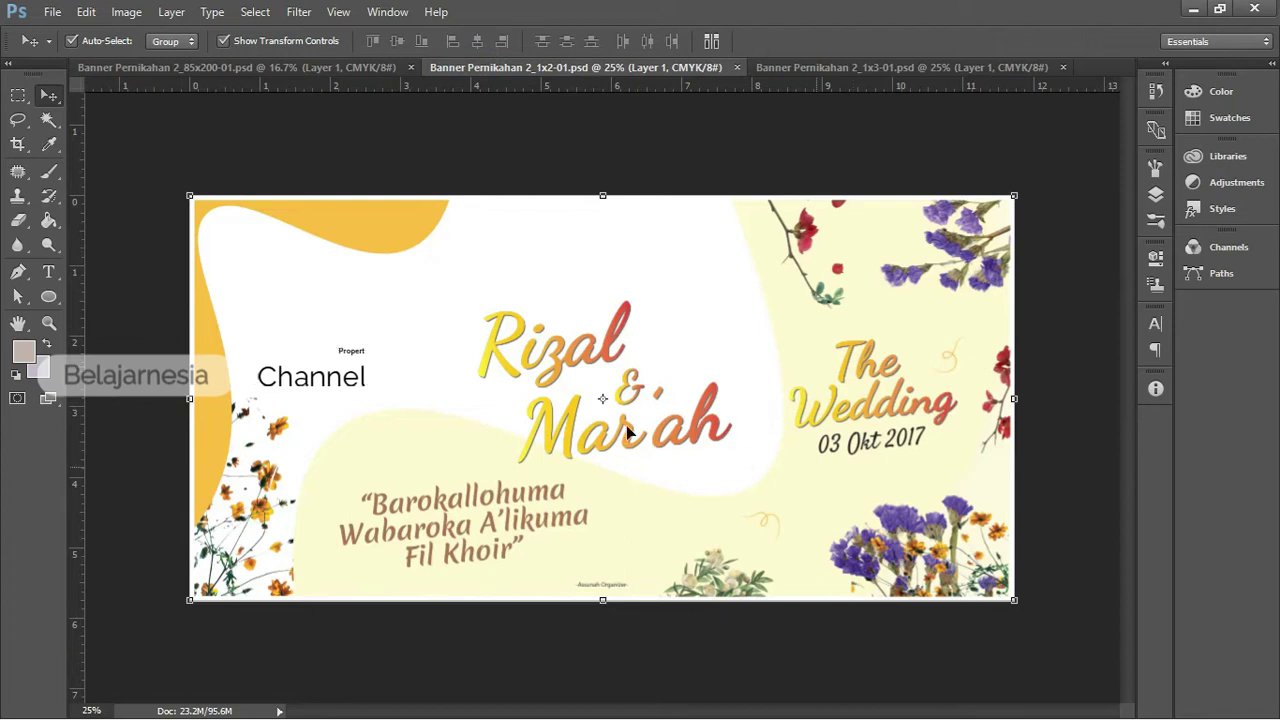
left_click(642, 377)
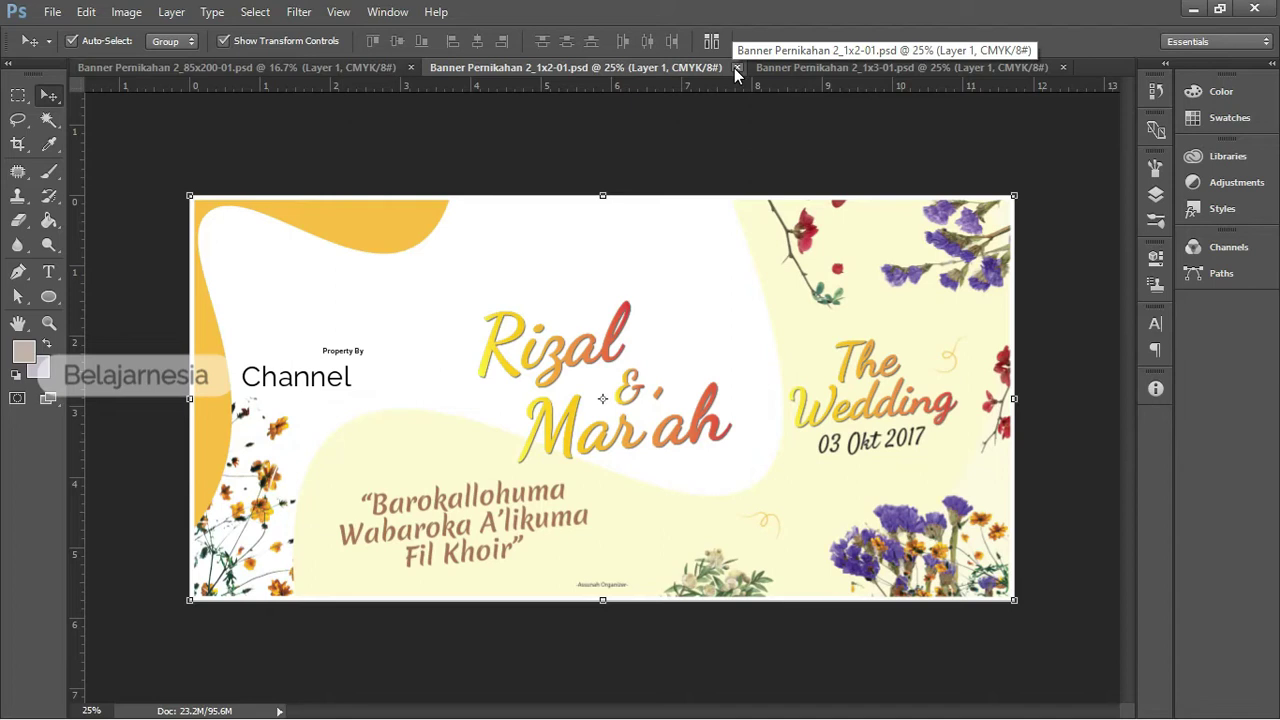
left_click(337, 68)
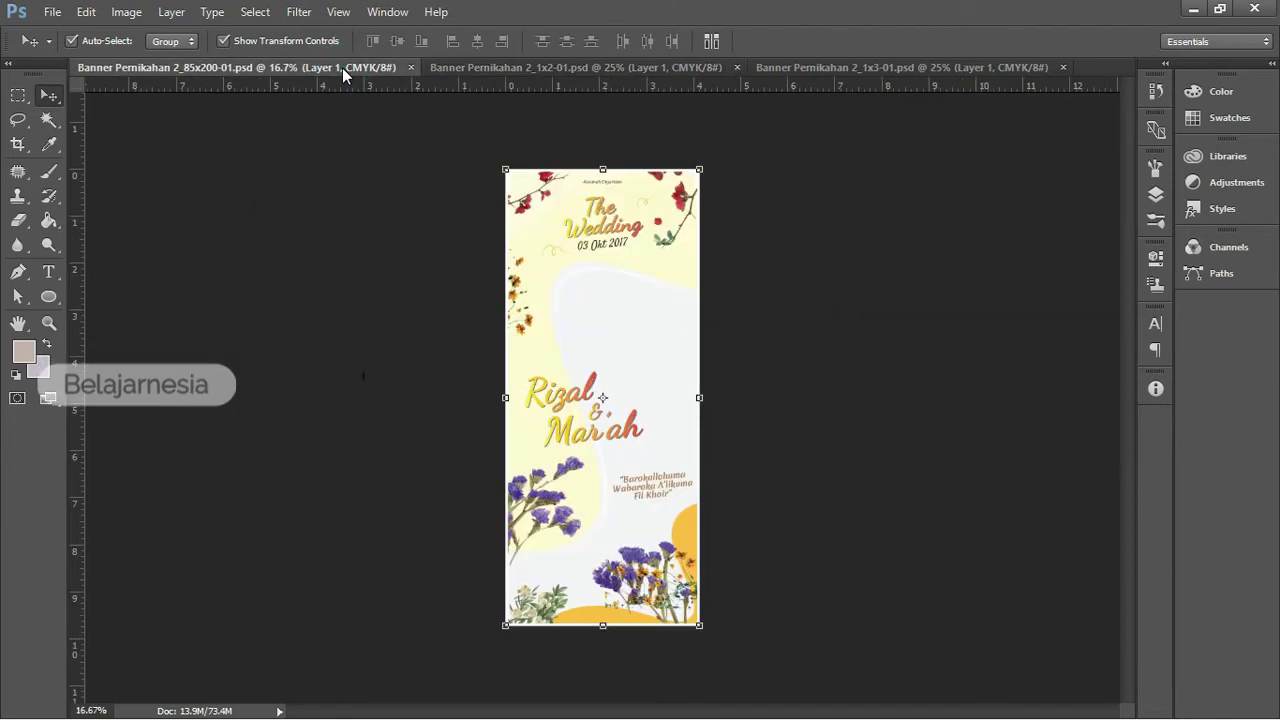
left_click(772, 196)
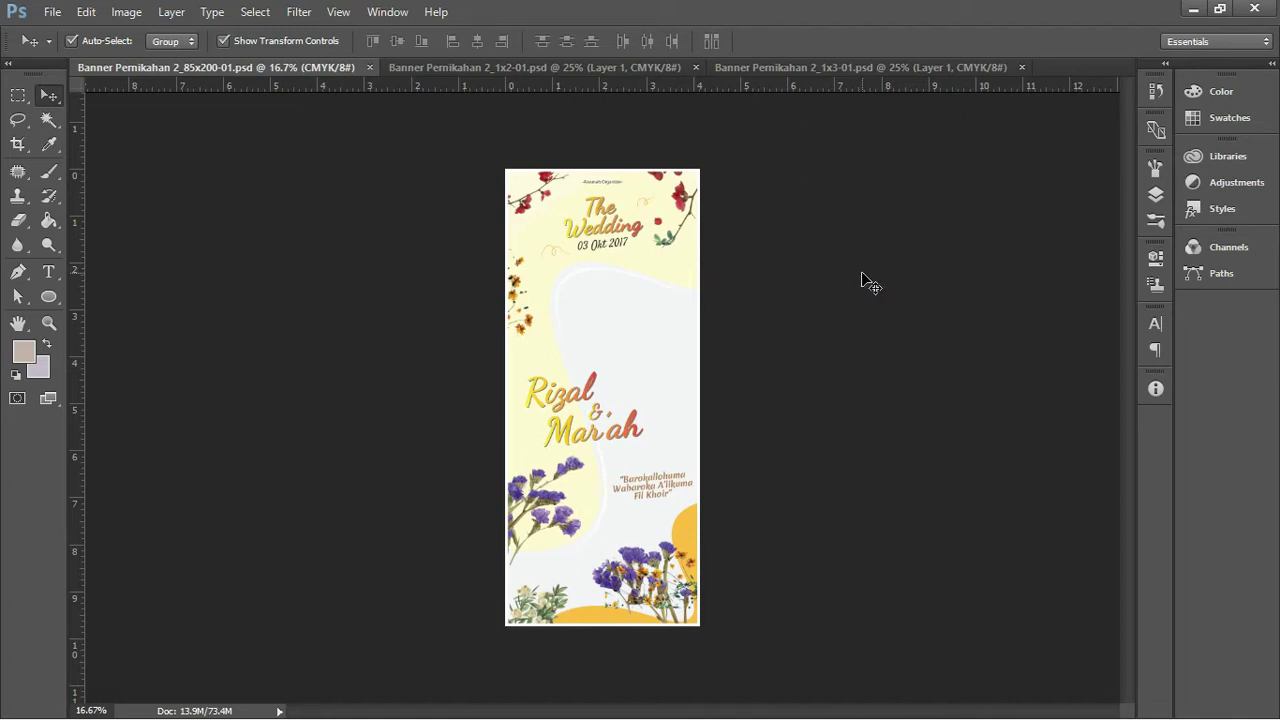
Ungroup the tall banner's Layer 1 into separate path, group and text layers
left_click(1156, 200)
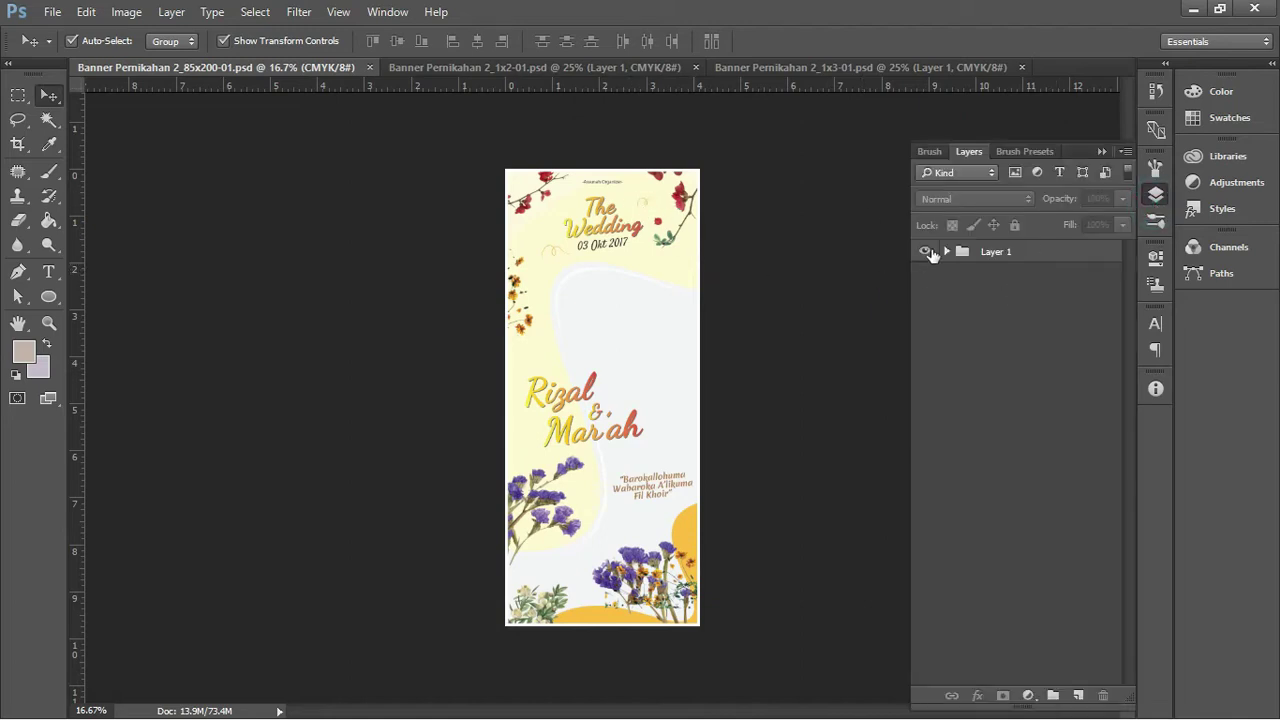
right_click(995, 255)
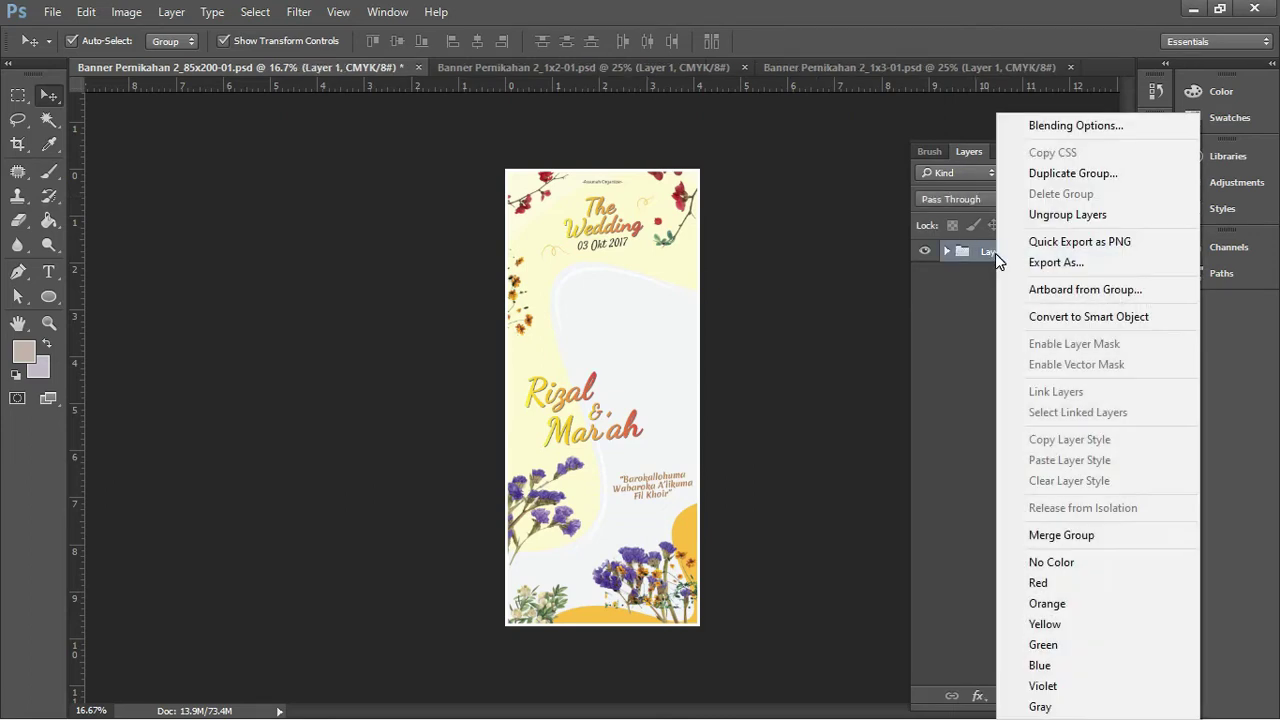
left_click(1067, 215)
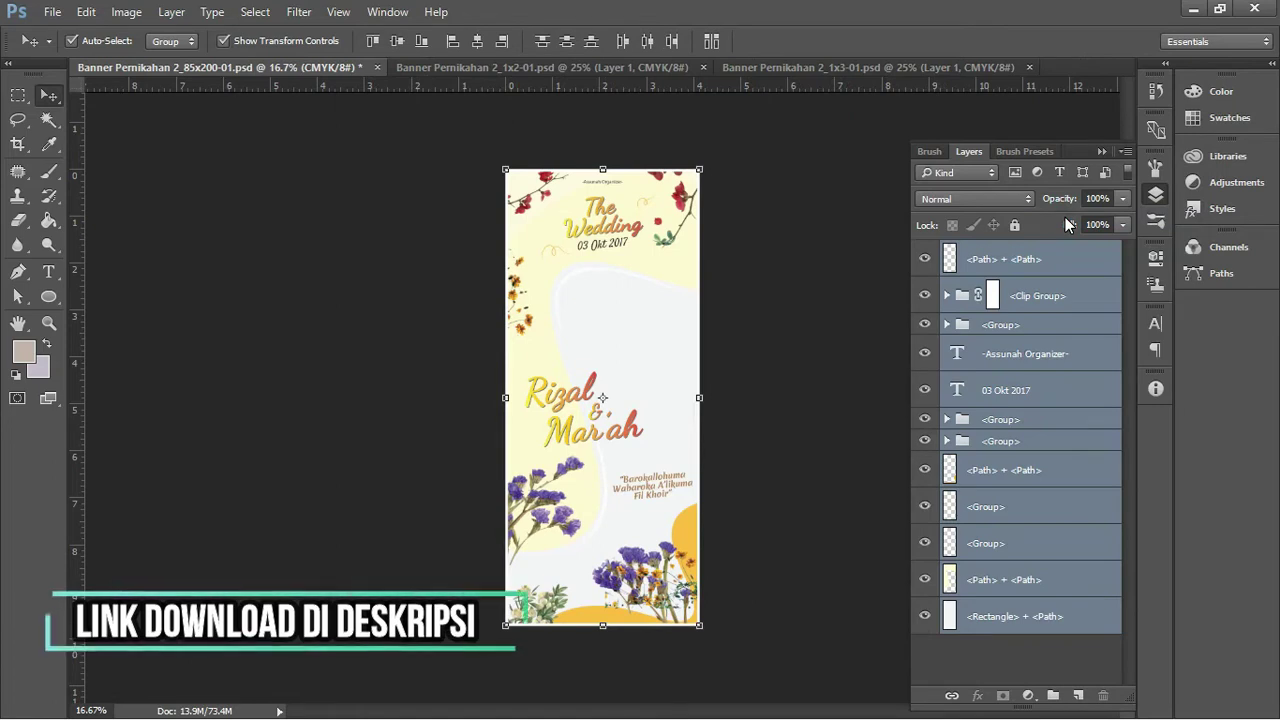
left_click(851, 384)
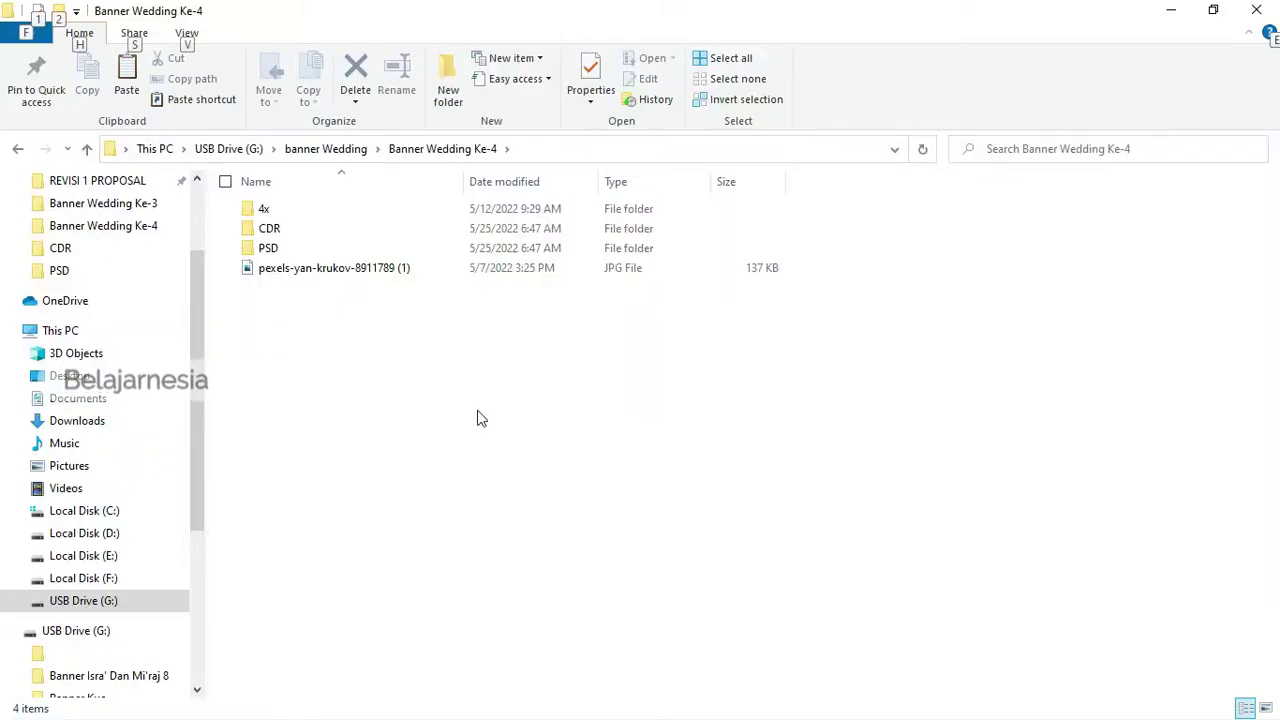
Show the folder as extra-large icons and drag the pexels-yan-krukov couple photo toward Photoshop
right_click(479, 412)
left_click(758, 424)
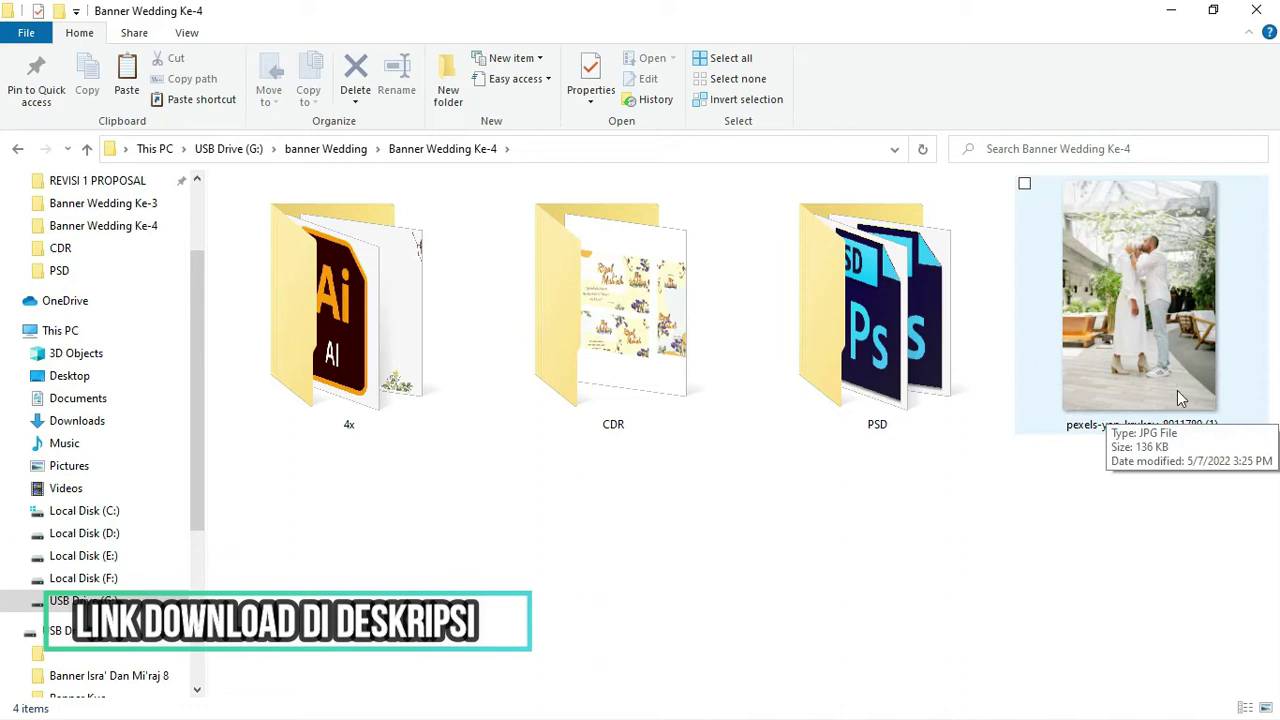
mouse_move(1145, 340)
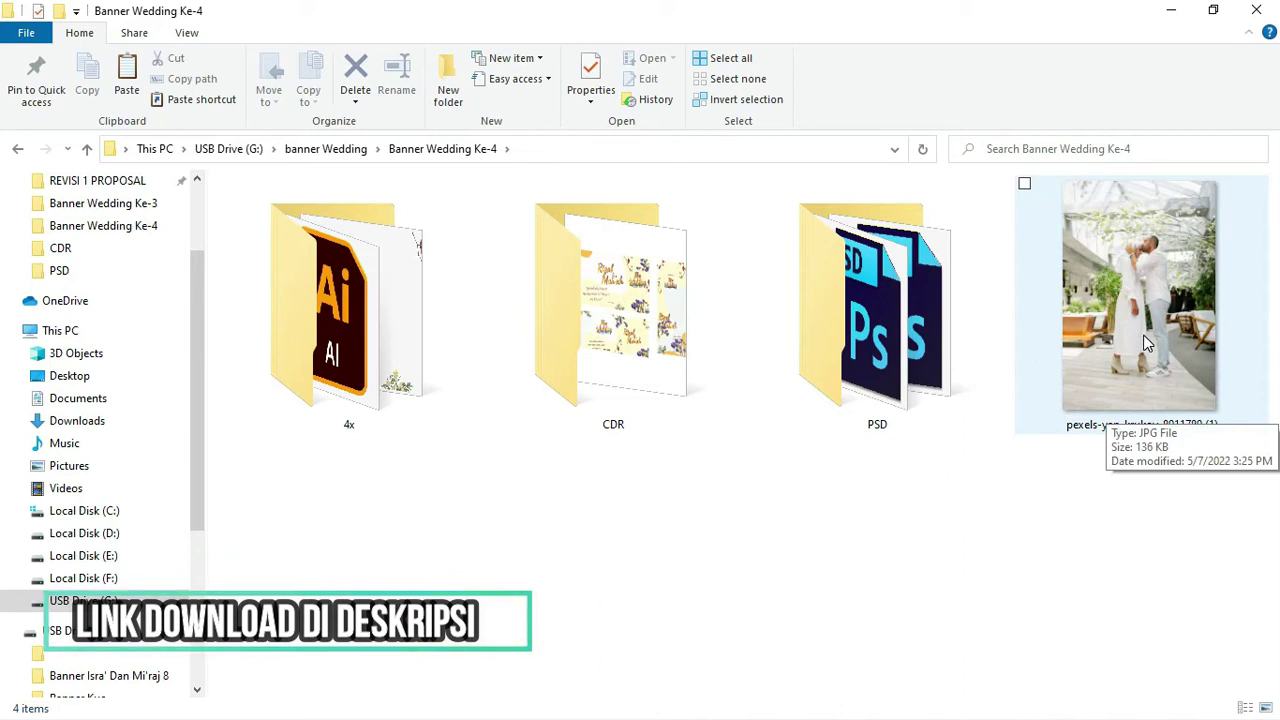
left_click_drag(1145, 335, 1025, 488)
key("alt+Tab")
key("alt+Tab")
key("alt+Tab")
key("alt+Tab")
key("alt+Tab")
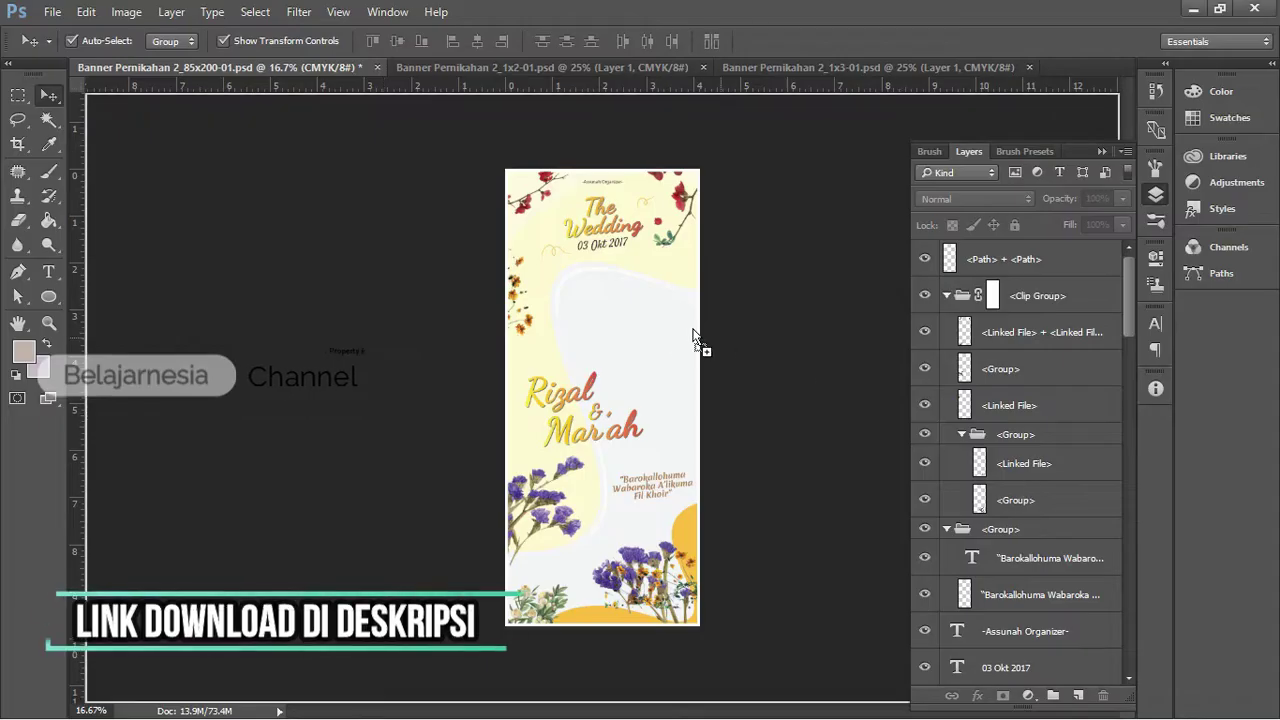
Place the couple photo on the tall banner, enlarge it and position it
left_click_drag(1025, 488, 643, 323)
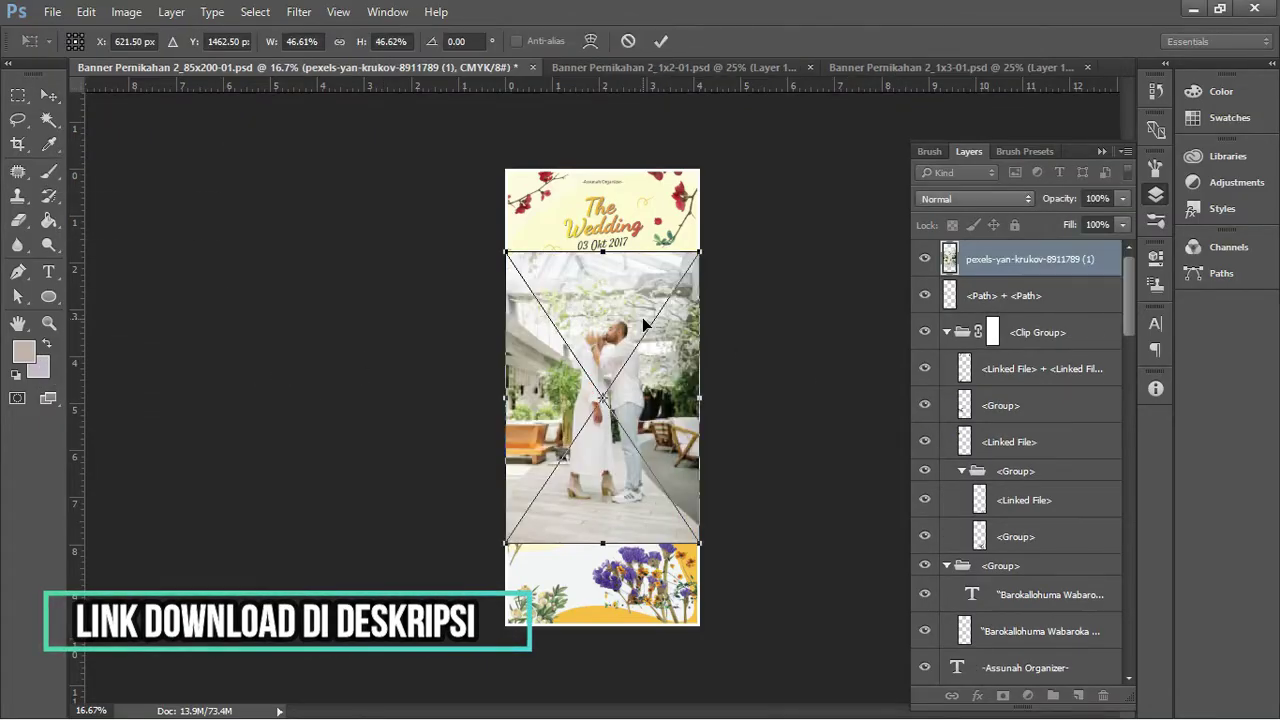
mouse_move(702, 252)
left_mouse_down()
mouse_move(749, 220)
mouse_move(700, 314)
mouse_move(726, 277)
mouse_move(841, 221)
mouse_move(754, 286)
mouse_move(848, 230)
left_mouse_up()
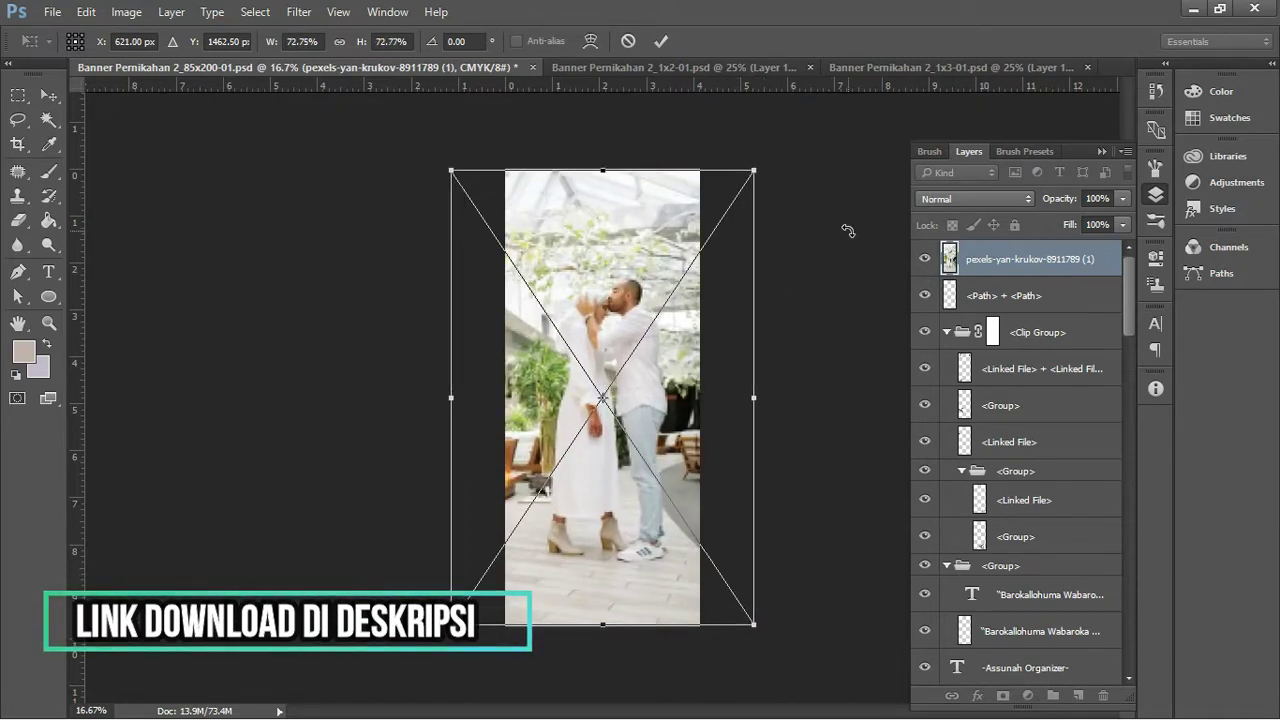
key("Return")
left_click_drag(651, 346, 687, 369)
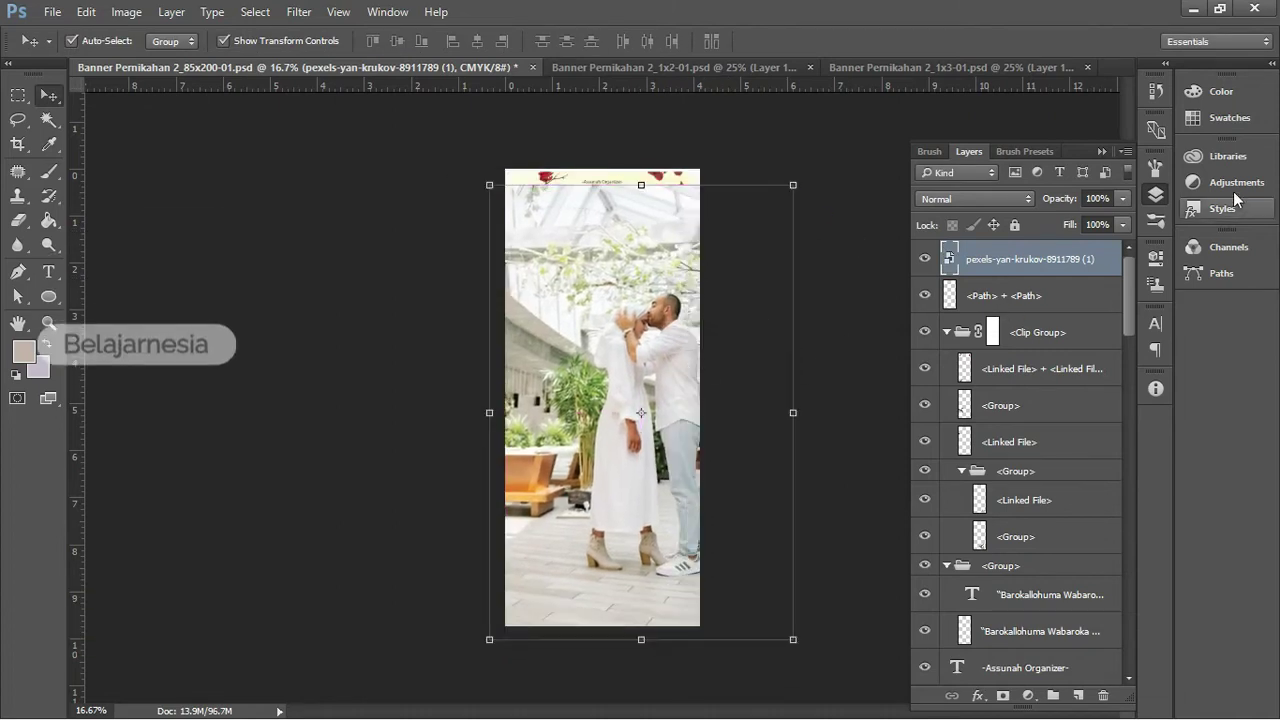
left_click(1121, 224)
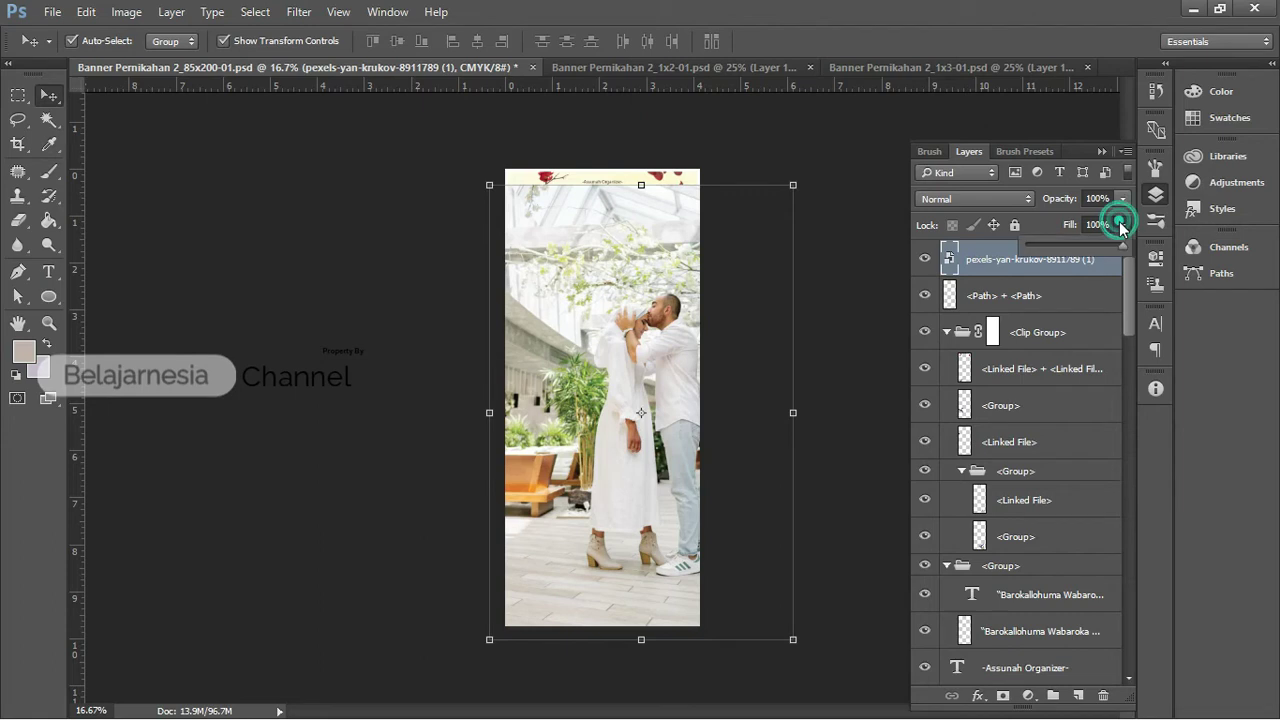
left_click_drag(1093, 245, 1051, 247)
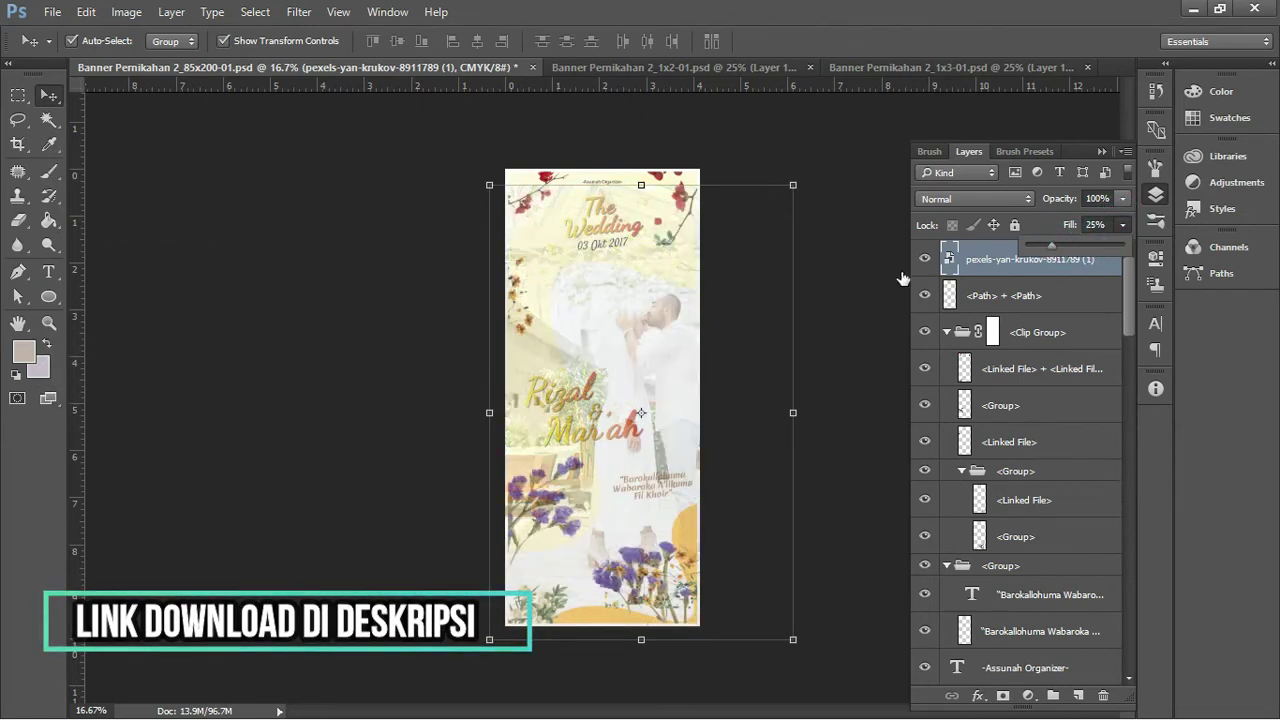
left_click_drag(677, 323, 658, 335)
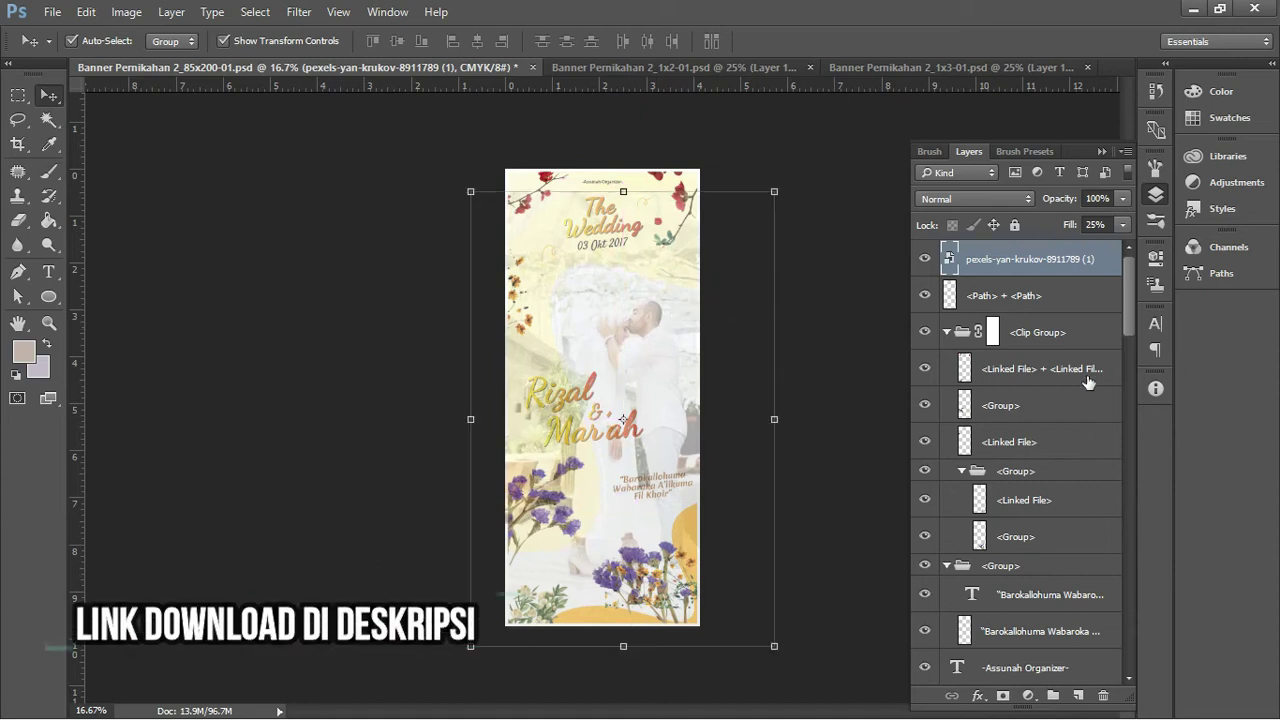
Set the photo's Fill to 100% and move it just above the <Rectangle> + <Path> layer
left_click(946, 333)
left_click(946, 361)
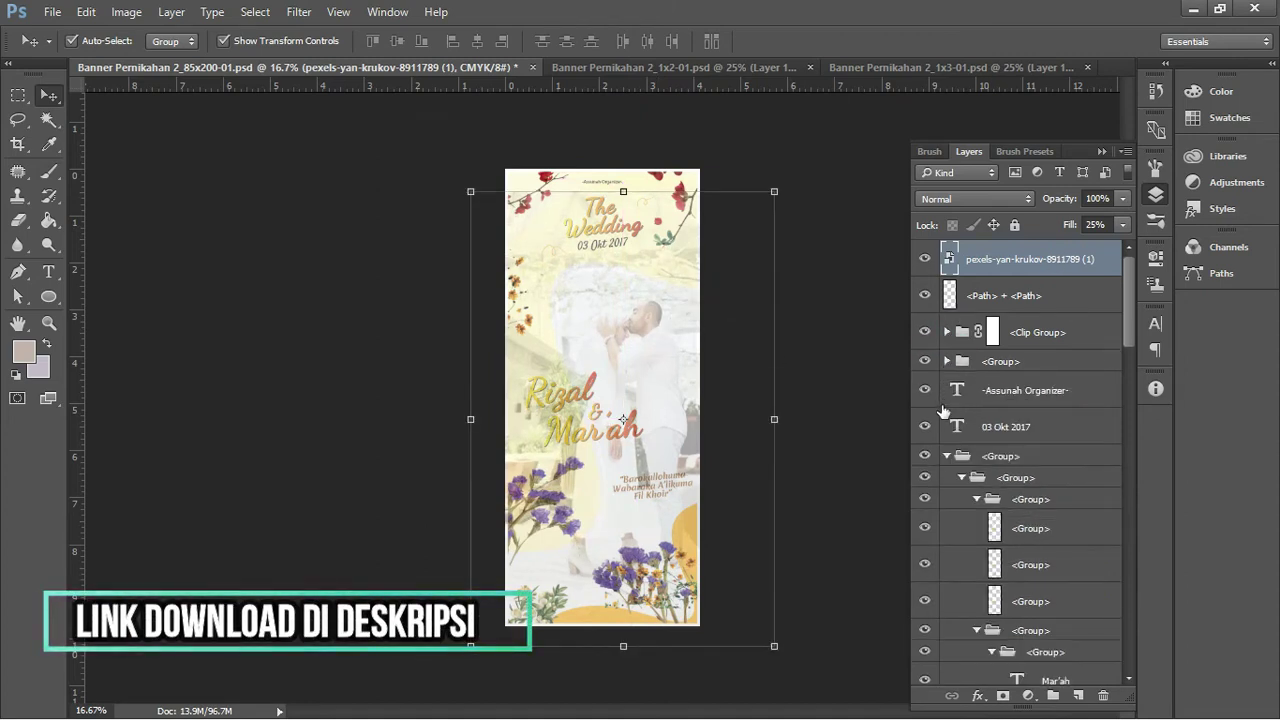
left_click(947, 456)
left_click(947, 477)
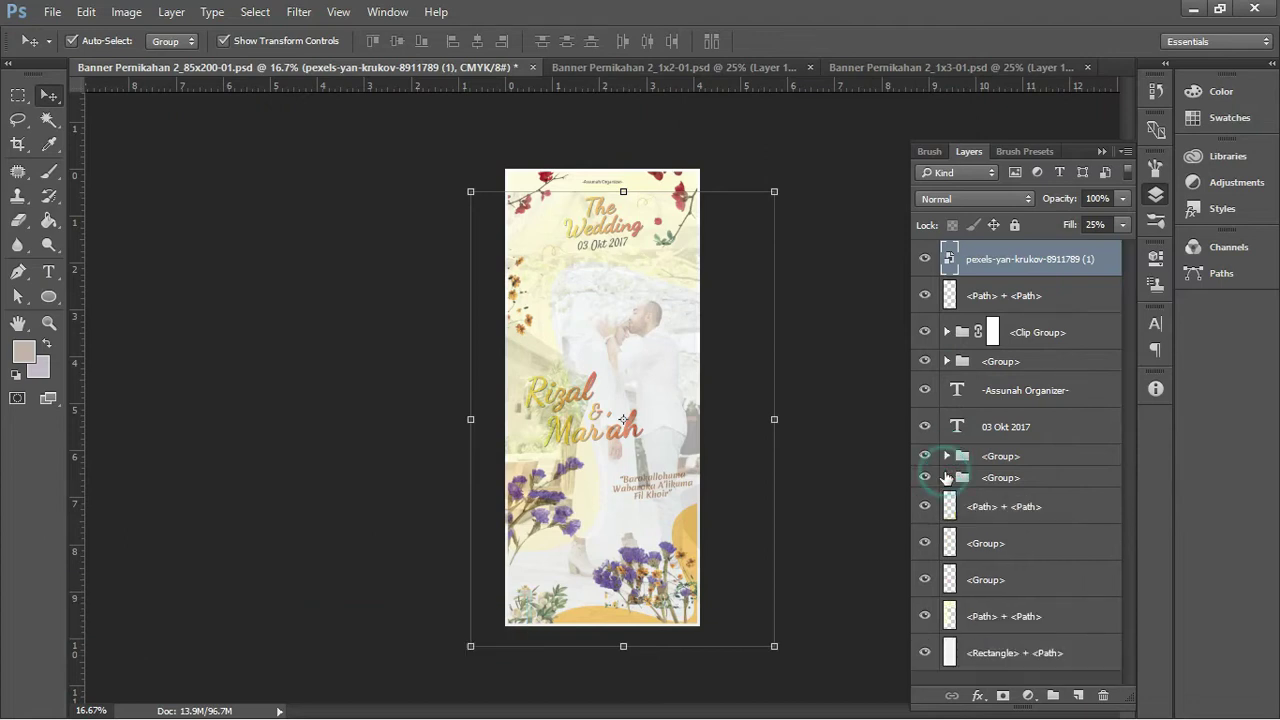
left_click(1121, 224)
left_click_drag(1058, 245, 1125, 272)
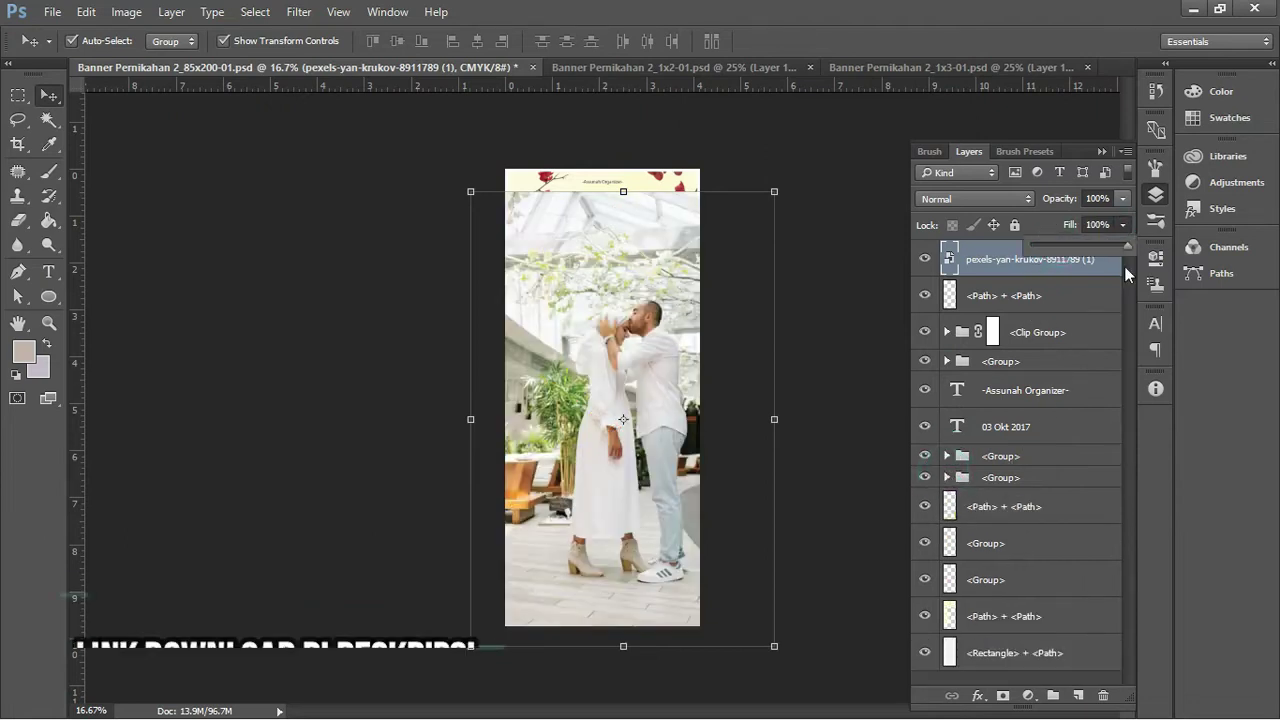
mouse_move(1025, 262)
left_mouse_down()
mouse_move(1010, 472)
mouse_move(1028, 507)
mouse_move(1062, 513)
left_mouse_up()
left_click_drag(1066, 516, 1068, 618)
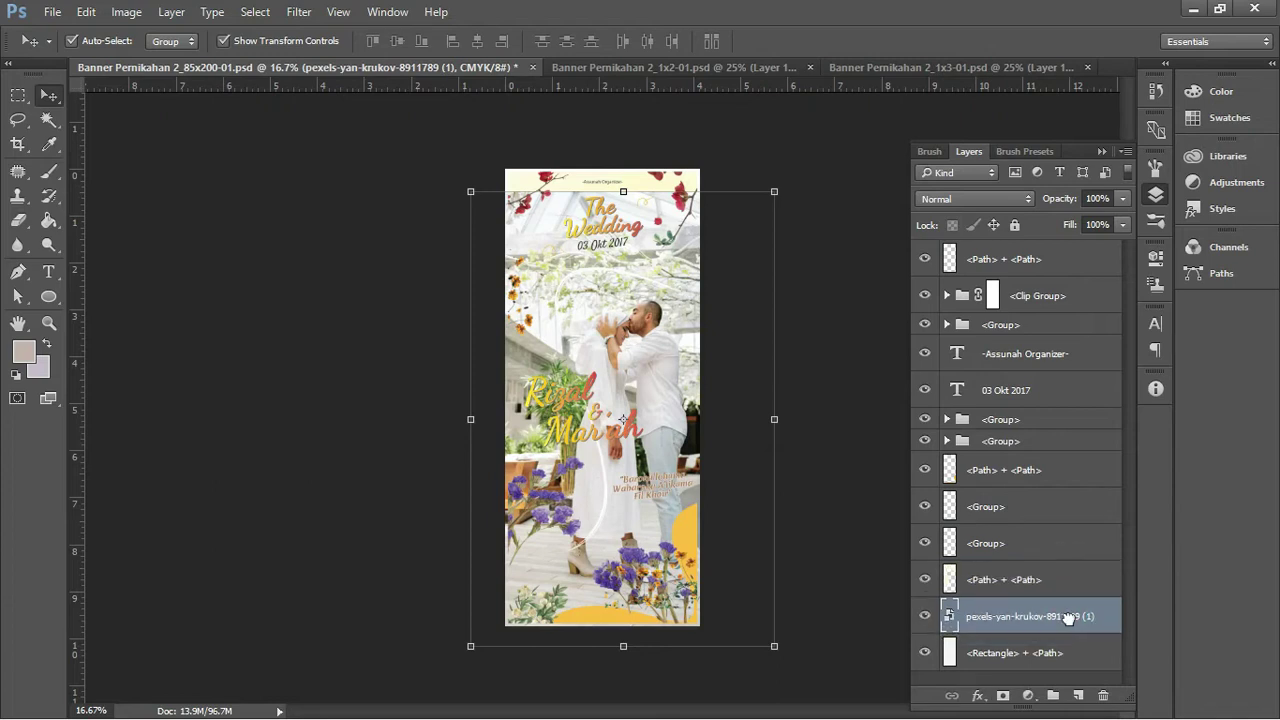
Draw a rectangular marquee selection covering the whole banner canvas
left_click(860, 300)
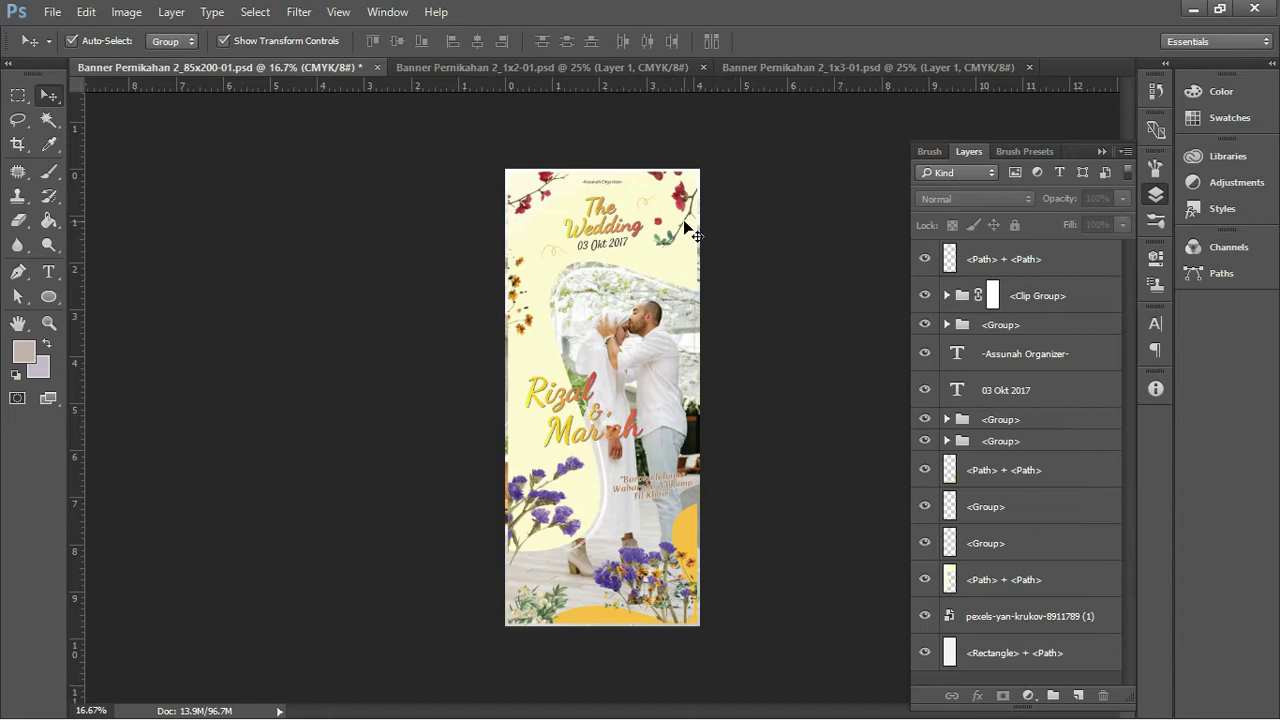
scroll(664, 212, "up", 2)
scroll(666, 216, "up", 2)
scroll(666, 214, "down", 1)
scroll(664, 212, "down", 1)
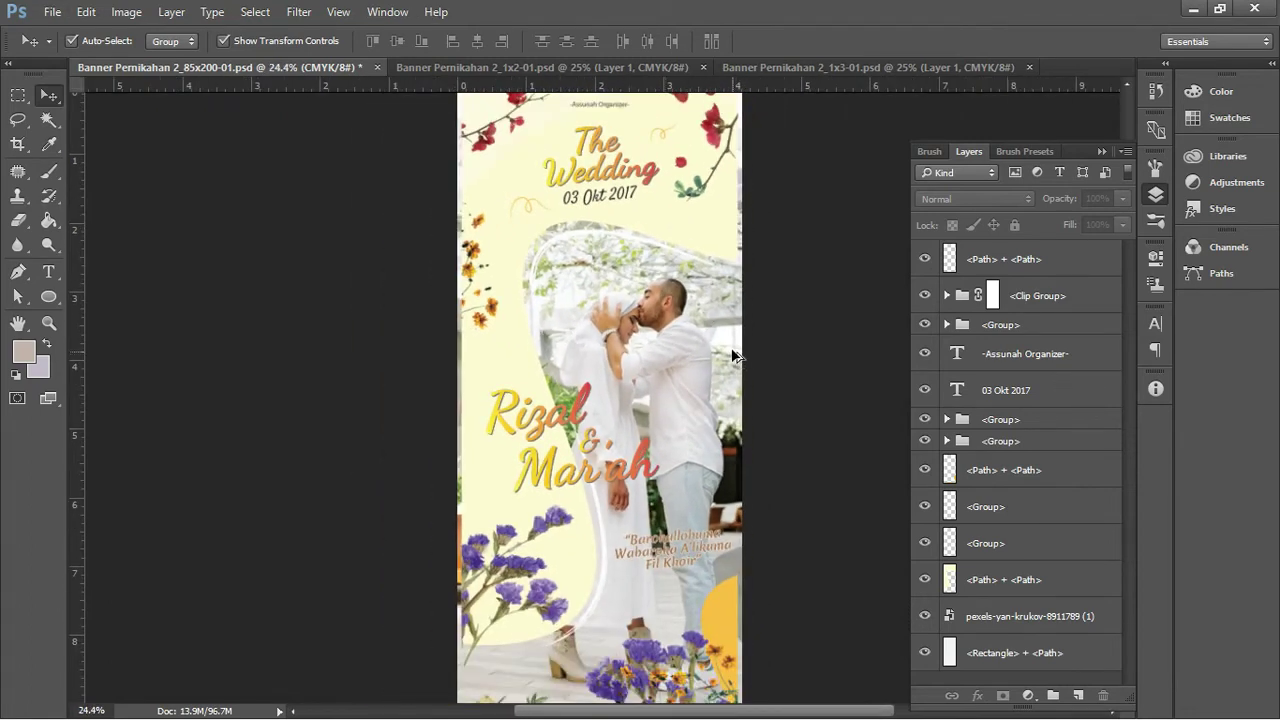
scroll(730, 320, "up", 1)
scroll(737, 323, "down", 2)
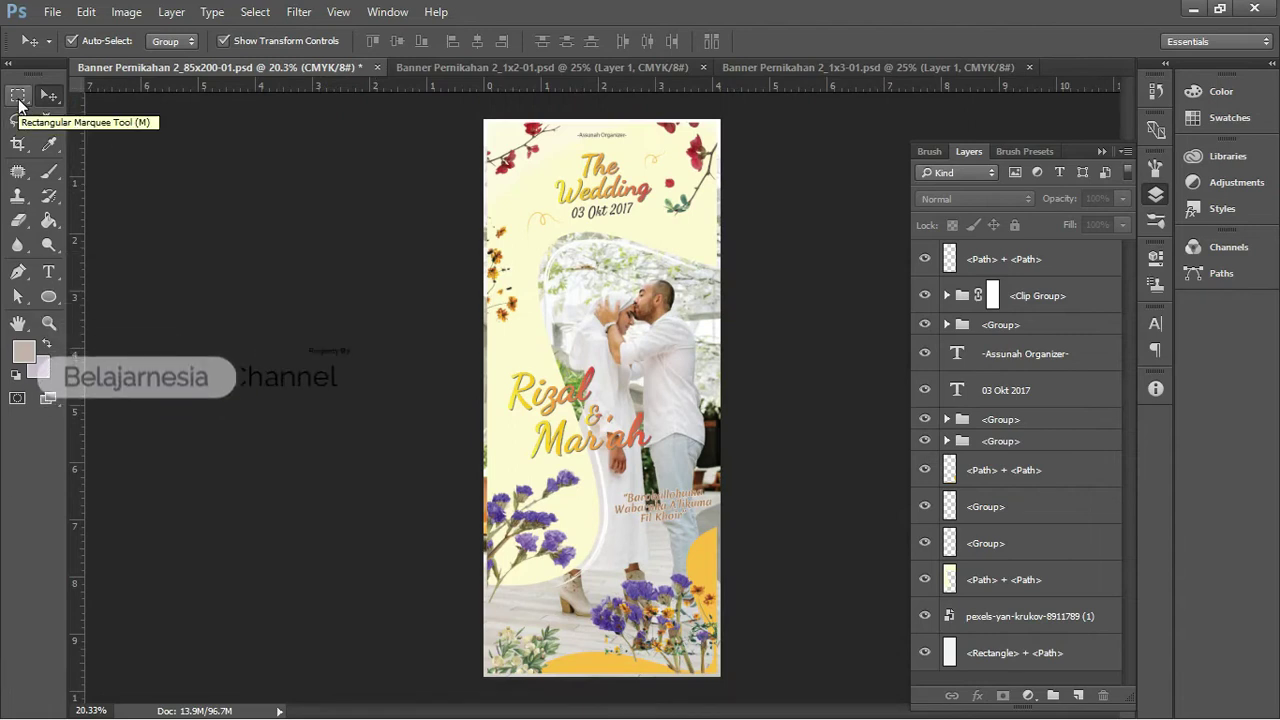
left_click(19, 101)
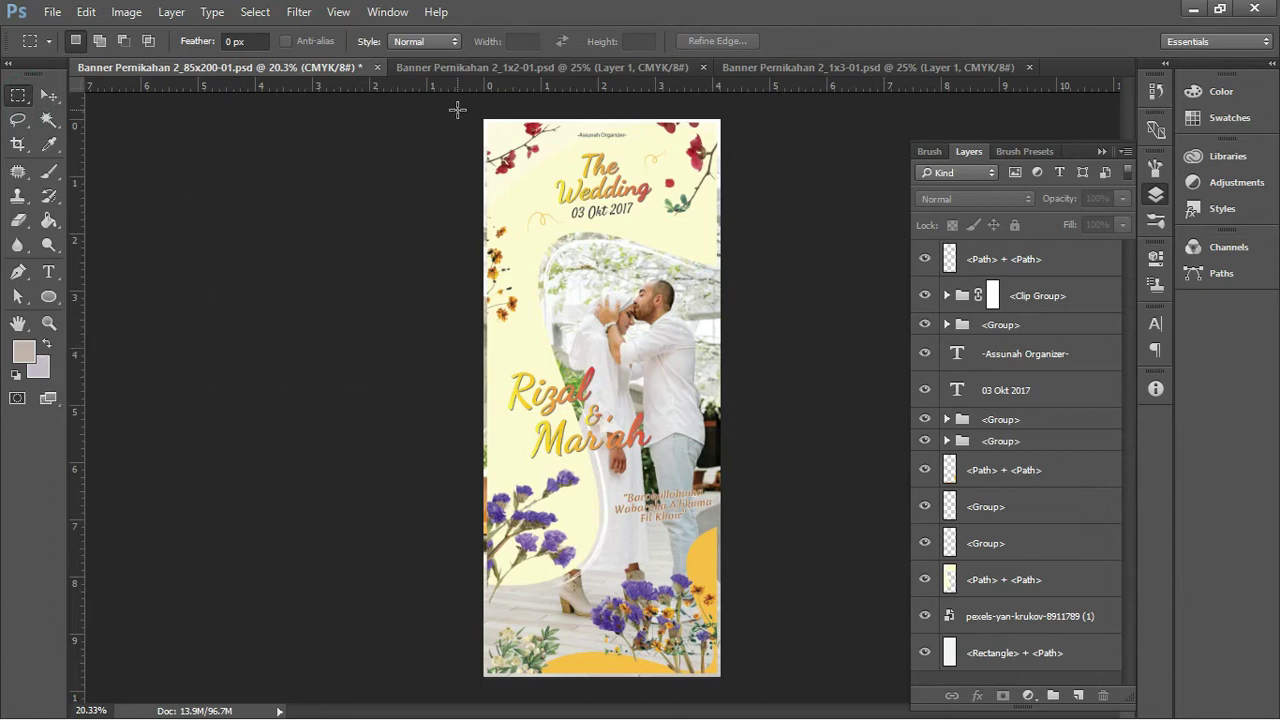
left_click_drag(488, 122, 713, 641)
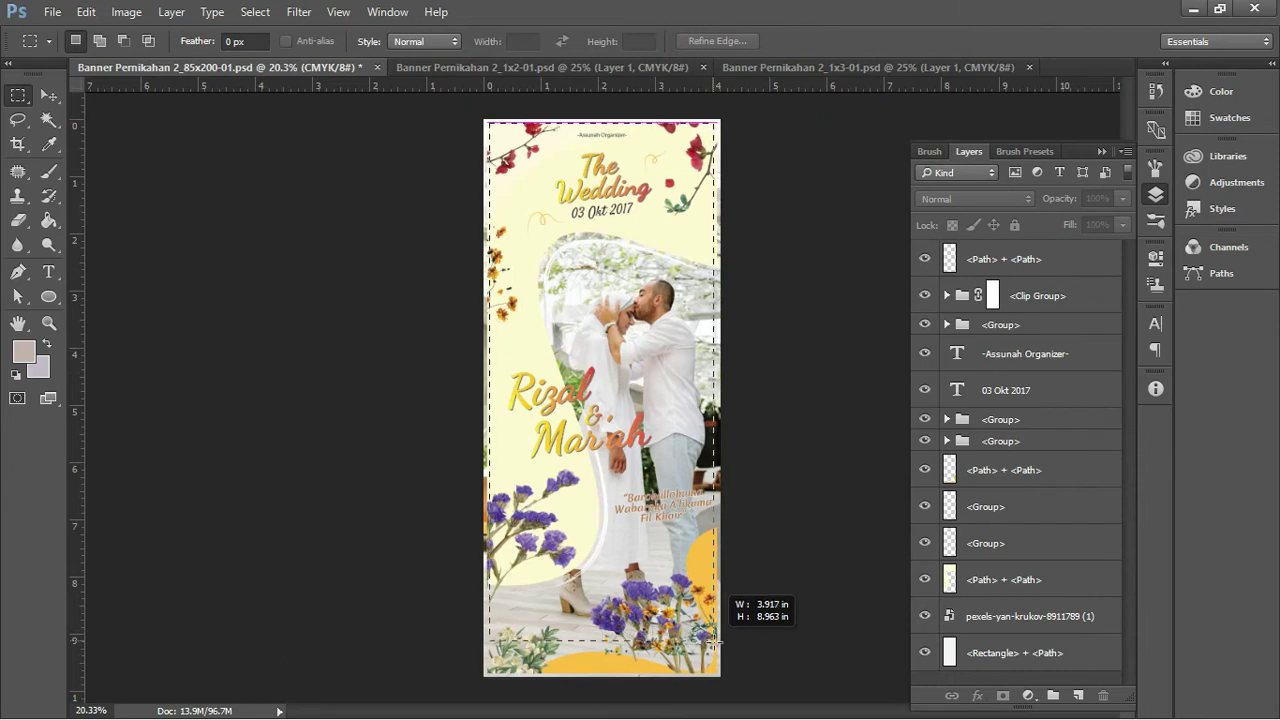
left_click_drag(713, 641, 713, 655)
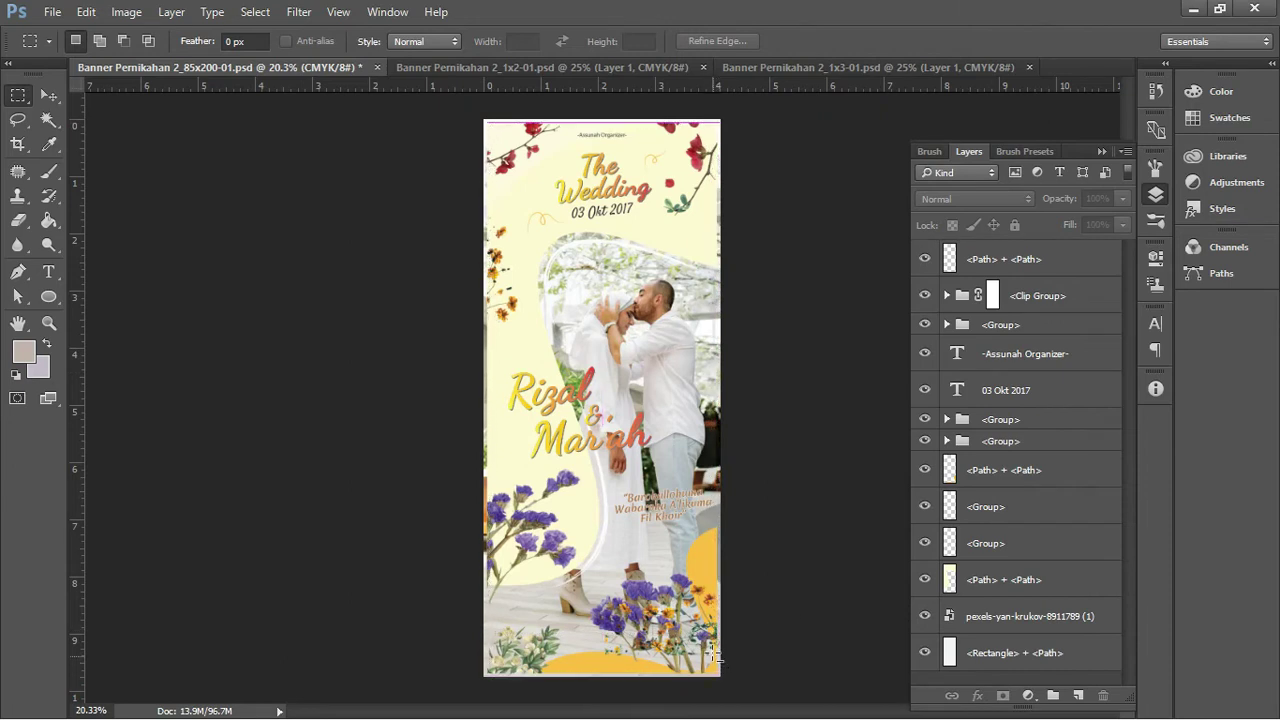
scroll(713, 655, "up", 2)
scroll(713, 650, "up", 1)
scroll(715, 640, "down", 1)
scroll(718, 632, "up", 1)
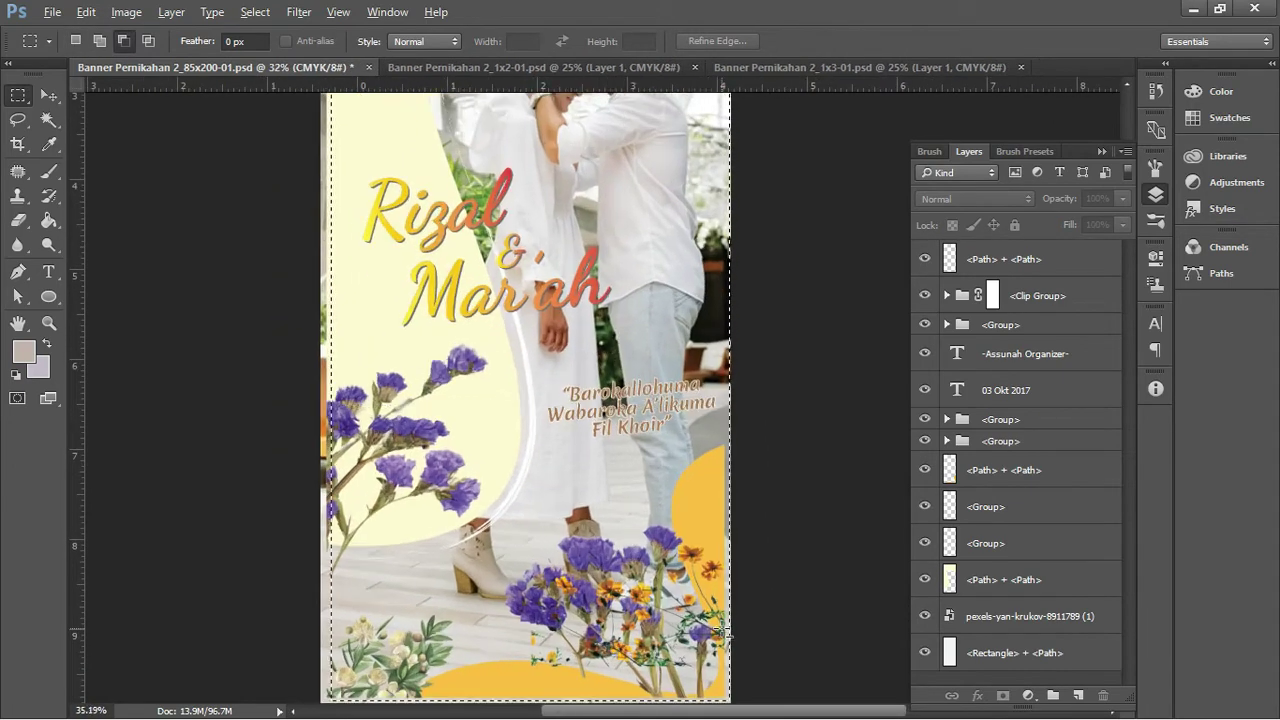
scroll(718, 632, "down", 1)
scroll(718, 632, "down", 1)
scroll(517, 259, "down", 1)
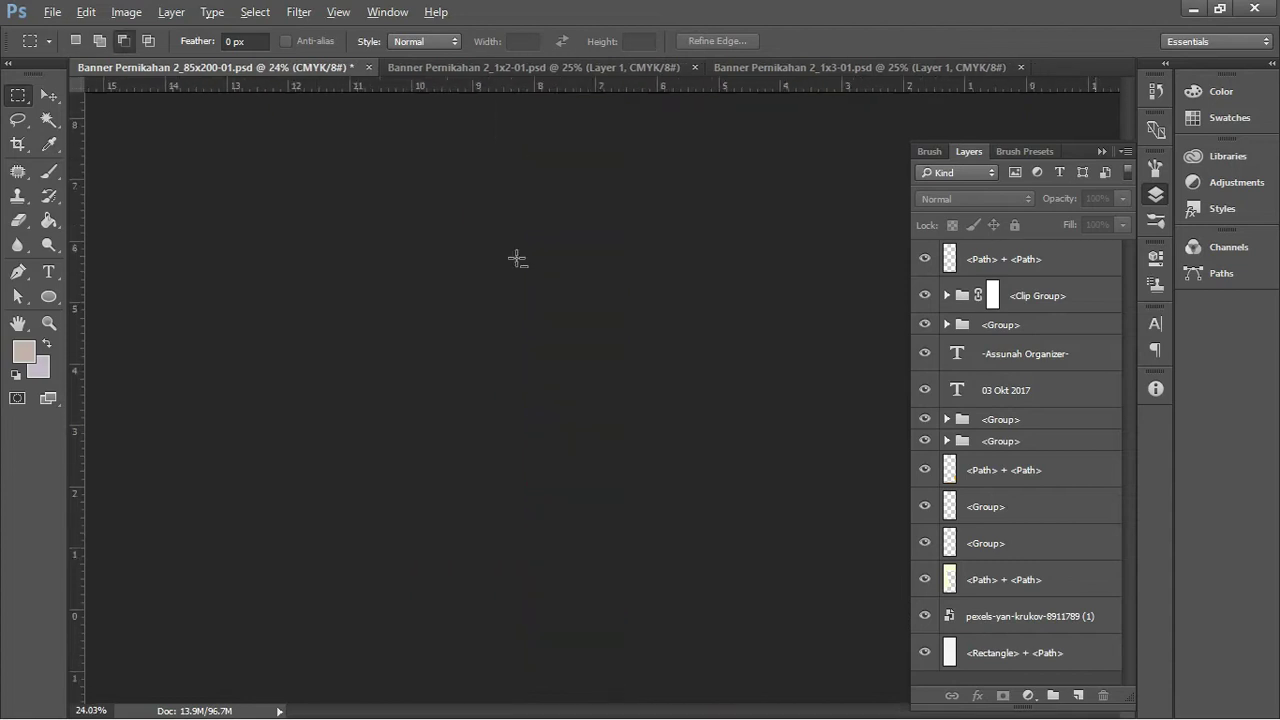
scroll(517, 259, "down", 1)
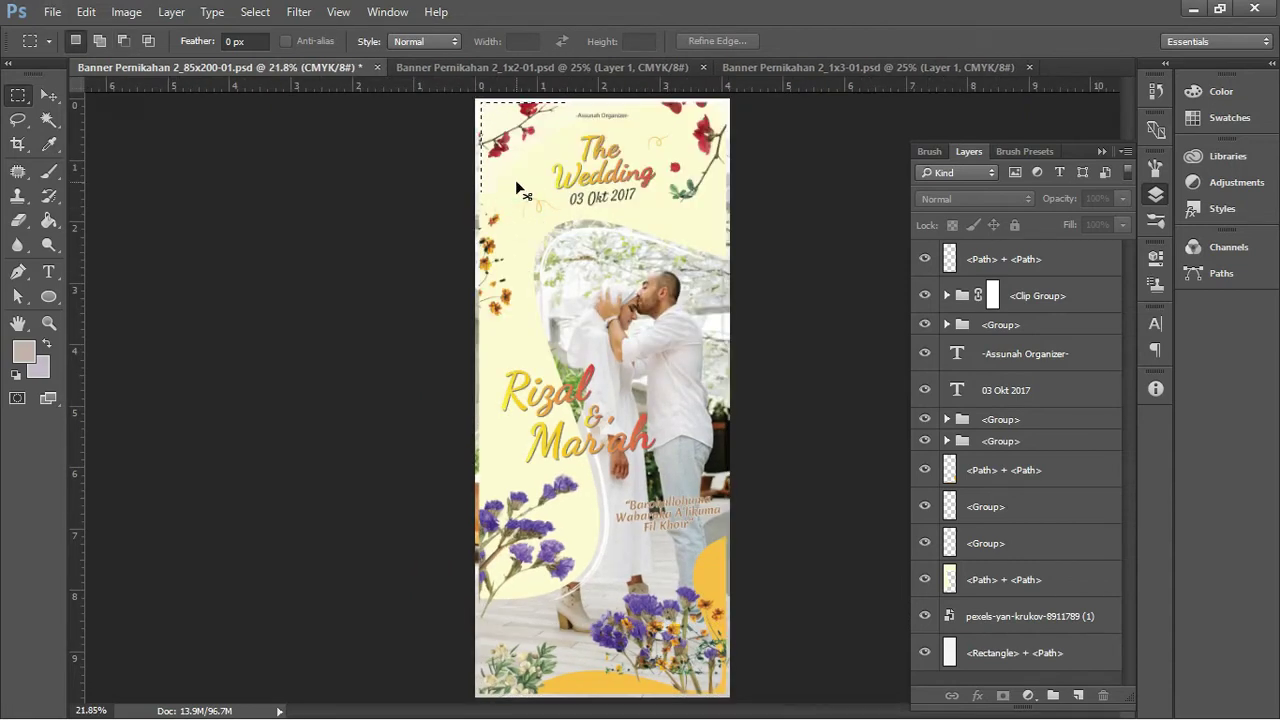
scroll(484, 110, "up", 1)
key("alt")
mouse_move(479, 101)
left_mouse_down()
mouse_move(741, 695)
mouse_move(752, 655)
left_mouse_up()
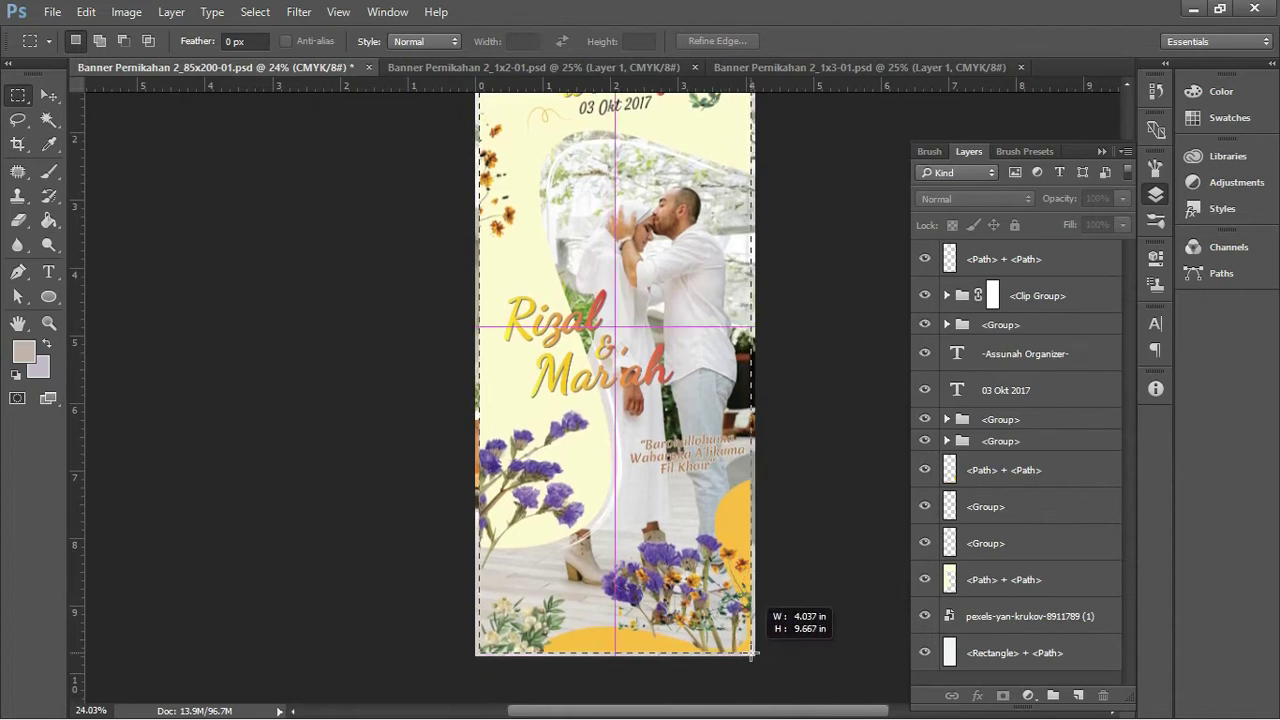
left_click_drag(752, 655, 754, 656)
Add a layer mask to the pexels couple photo layer from the canvas selection
scroll(826, 274, "up", 2)
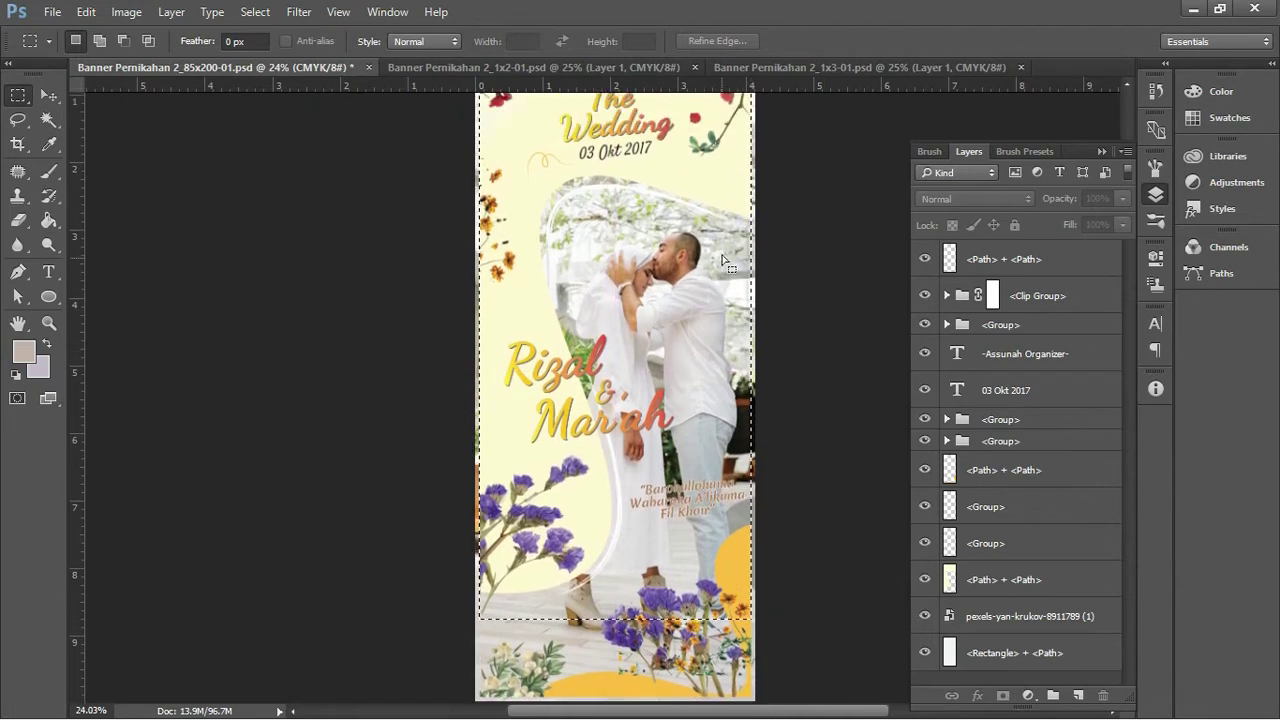
scroll(1075, 475, "down", 3)
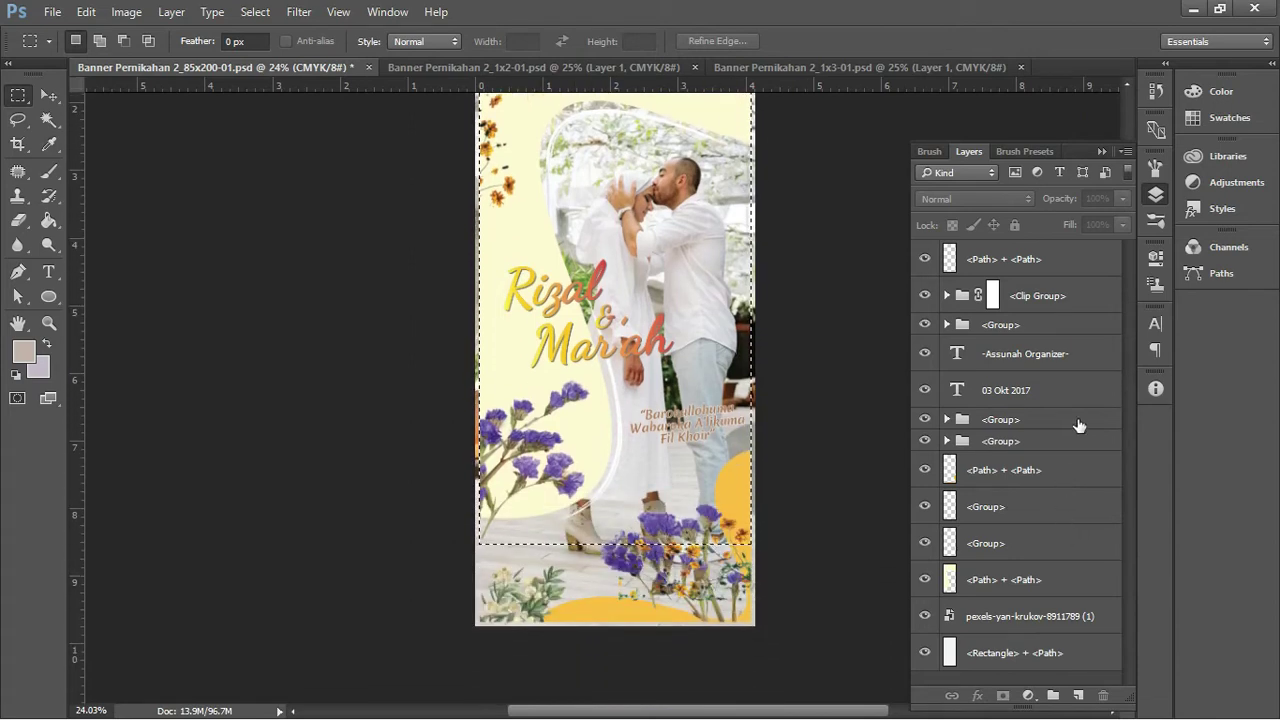
left_click(1110, 255)
scroll(1000, 540, "down", 4)
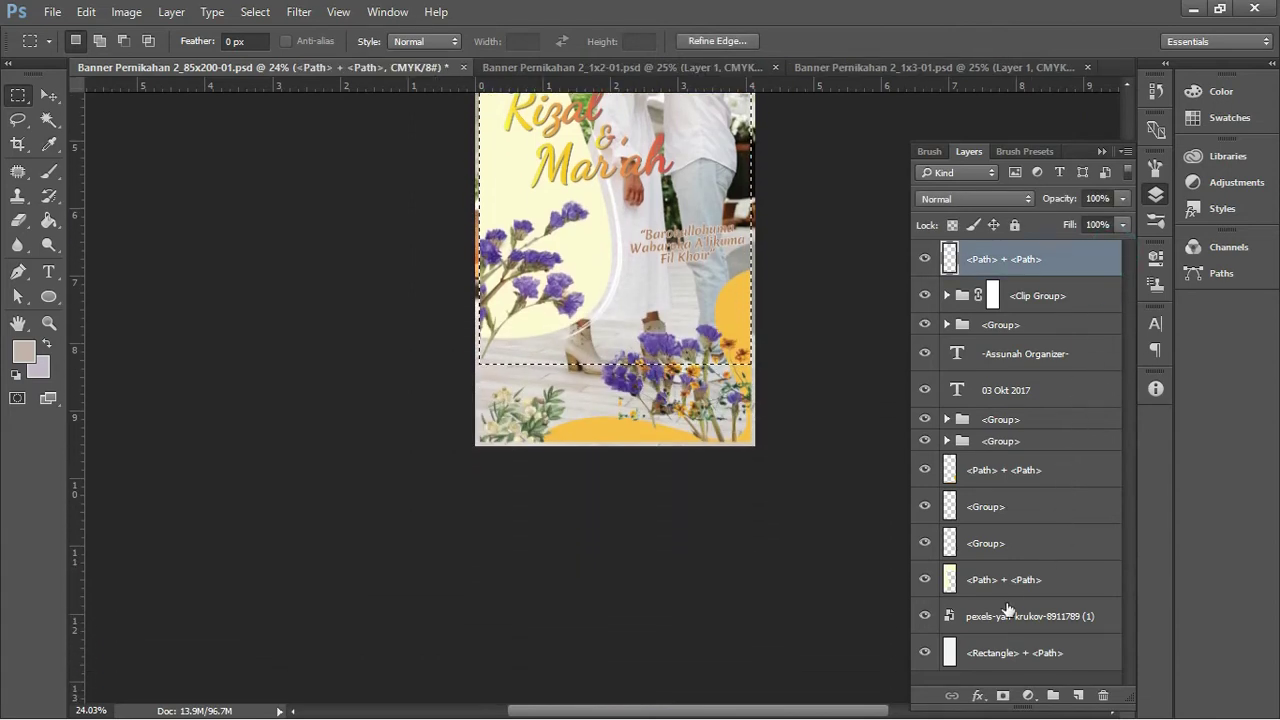
left_click(1014, 612)
scroll(940, 540, "up", 3)
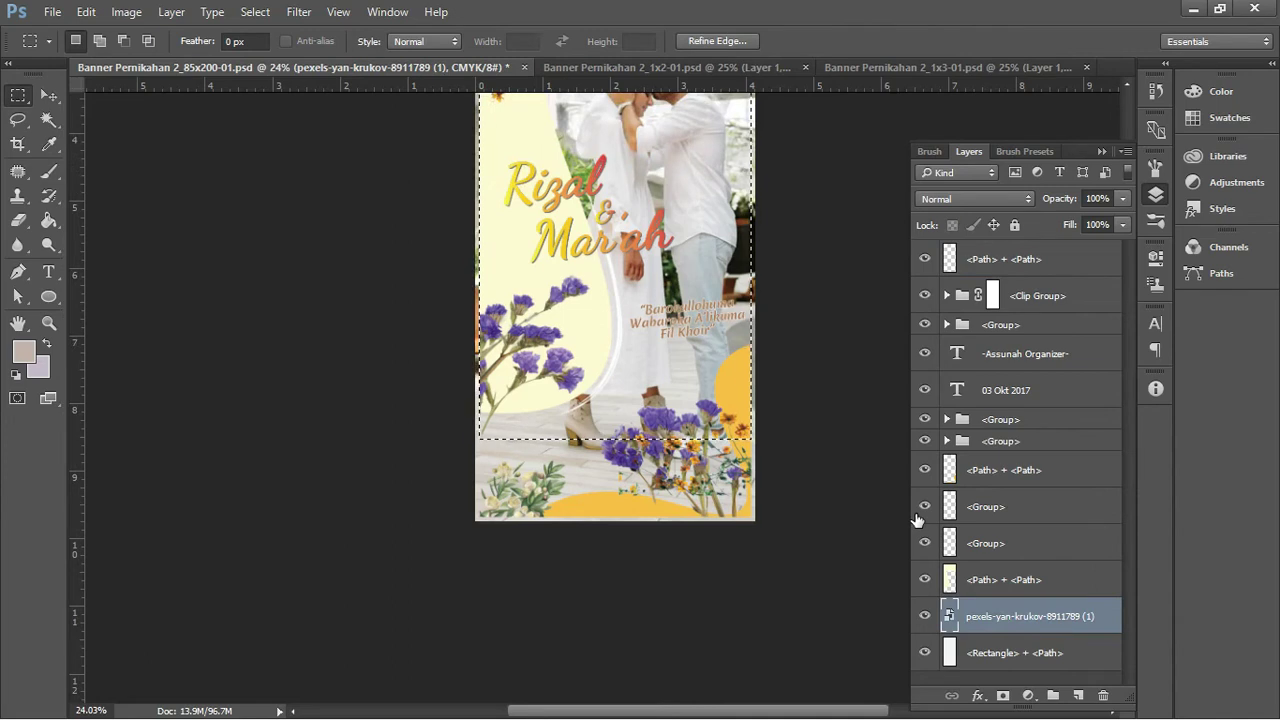
scroll(917, 519, "up", 3)
scroll(800, 431, "up", 2)
scroll(795, 428, "down", 1)
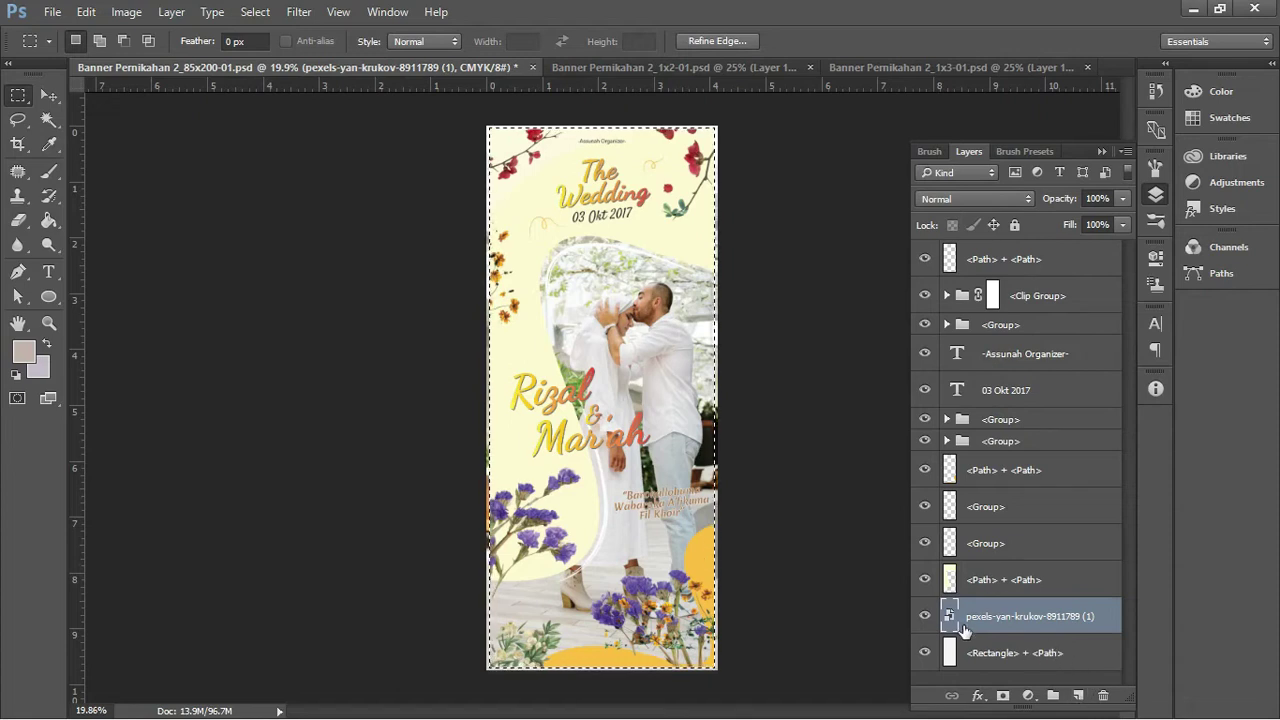
left_click(1003, 695)
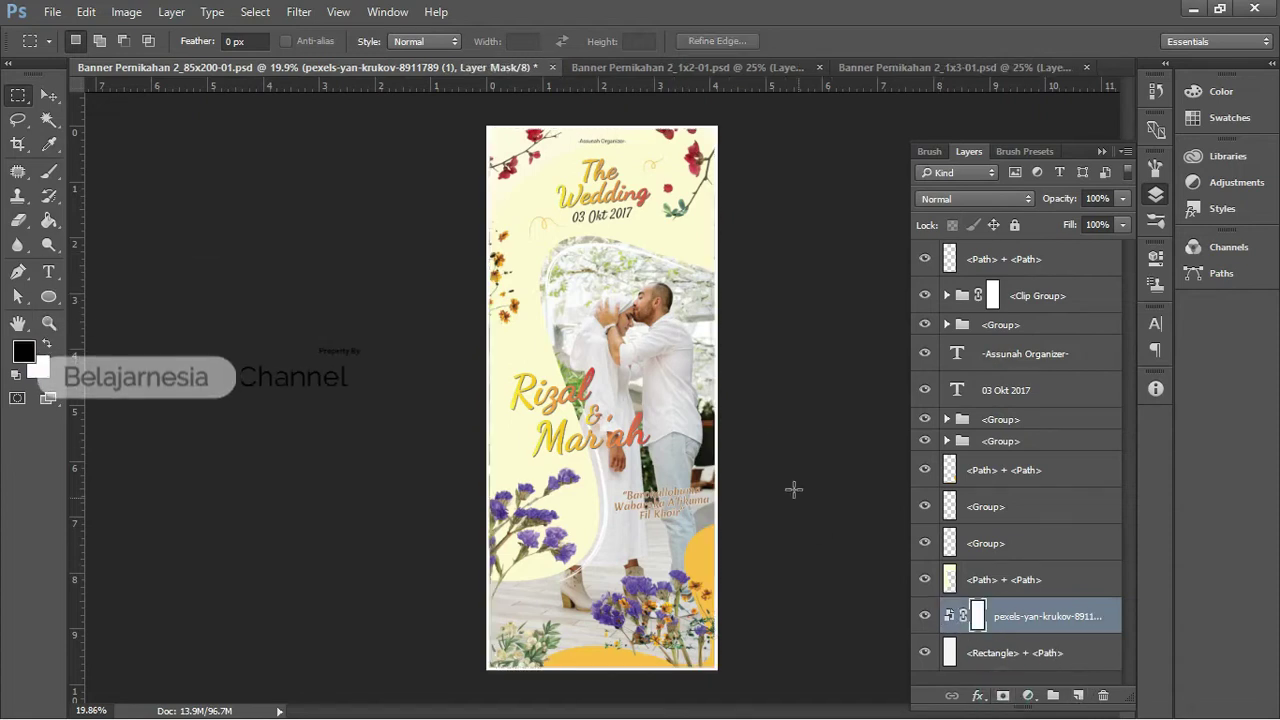
scroll(697, 330, "up", 3)
scroll(697, 330, "up", 3)
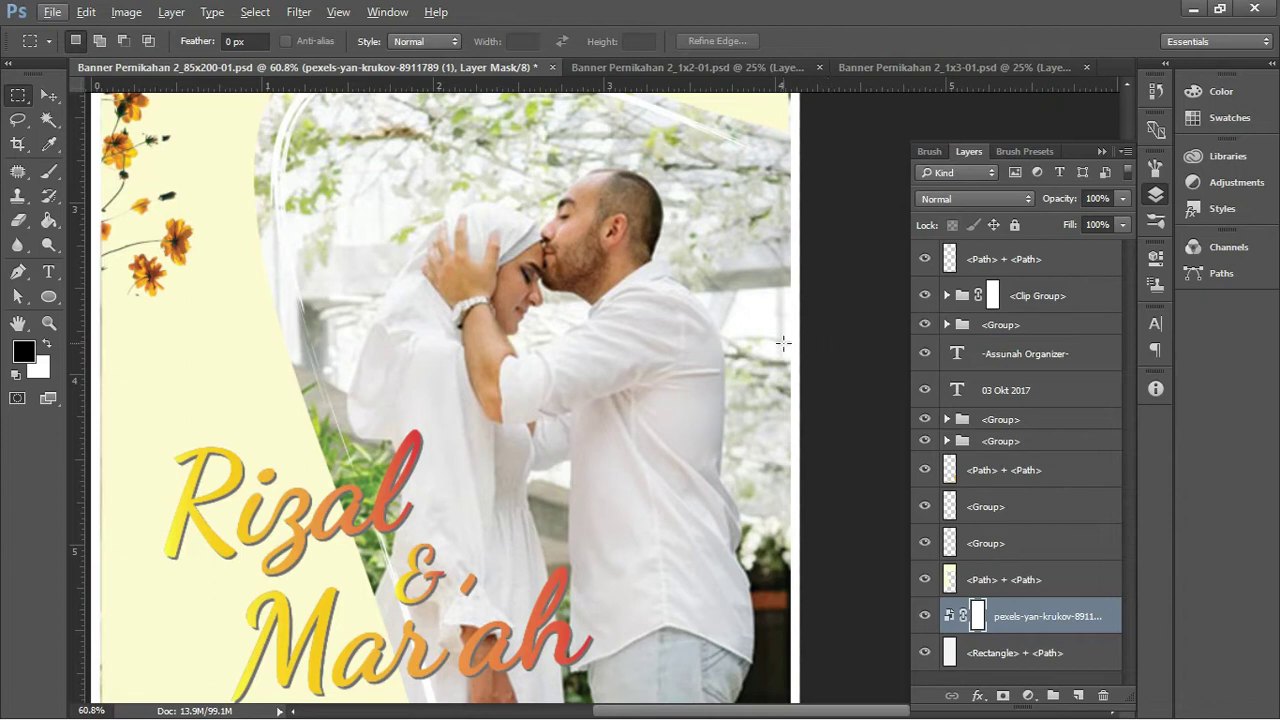
scroll(784, 338, "down", 5)
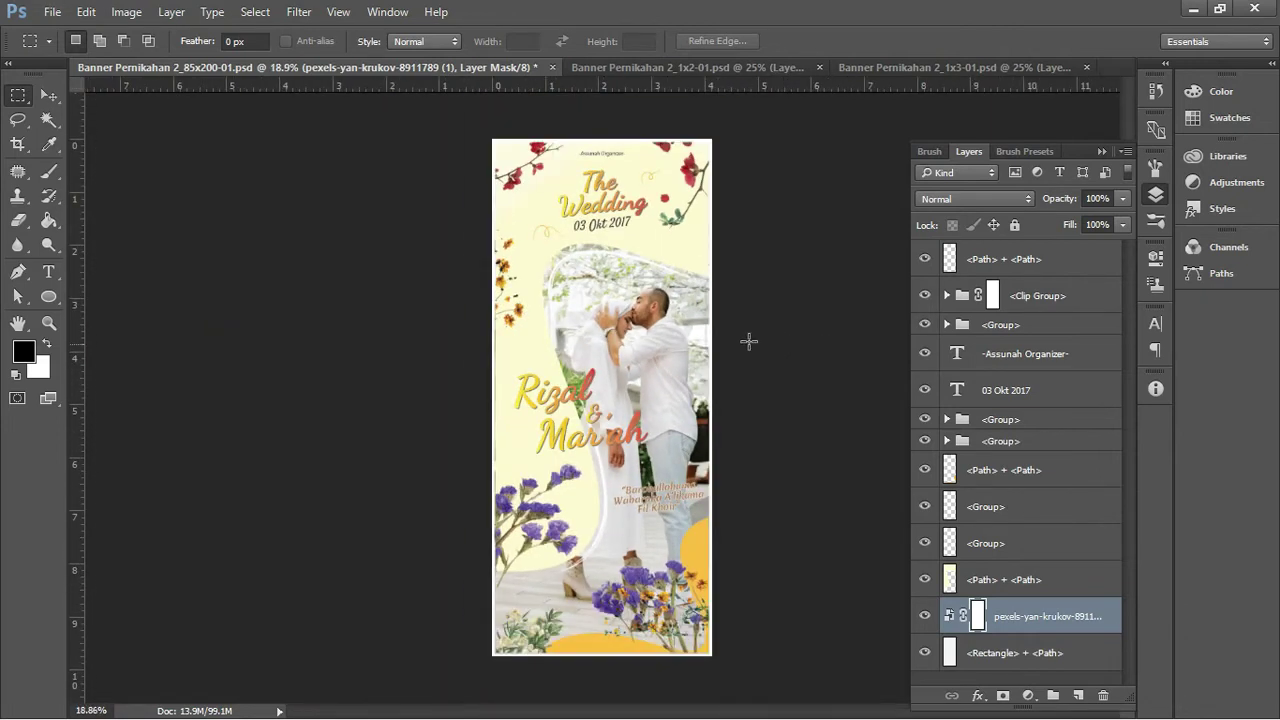
Group every layer of the tall banner into Group 1, then open the Image menu
left_click(47, 93)
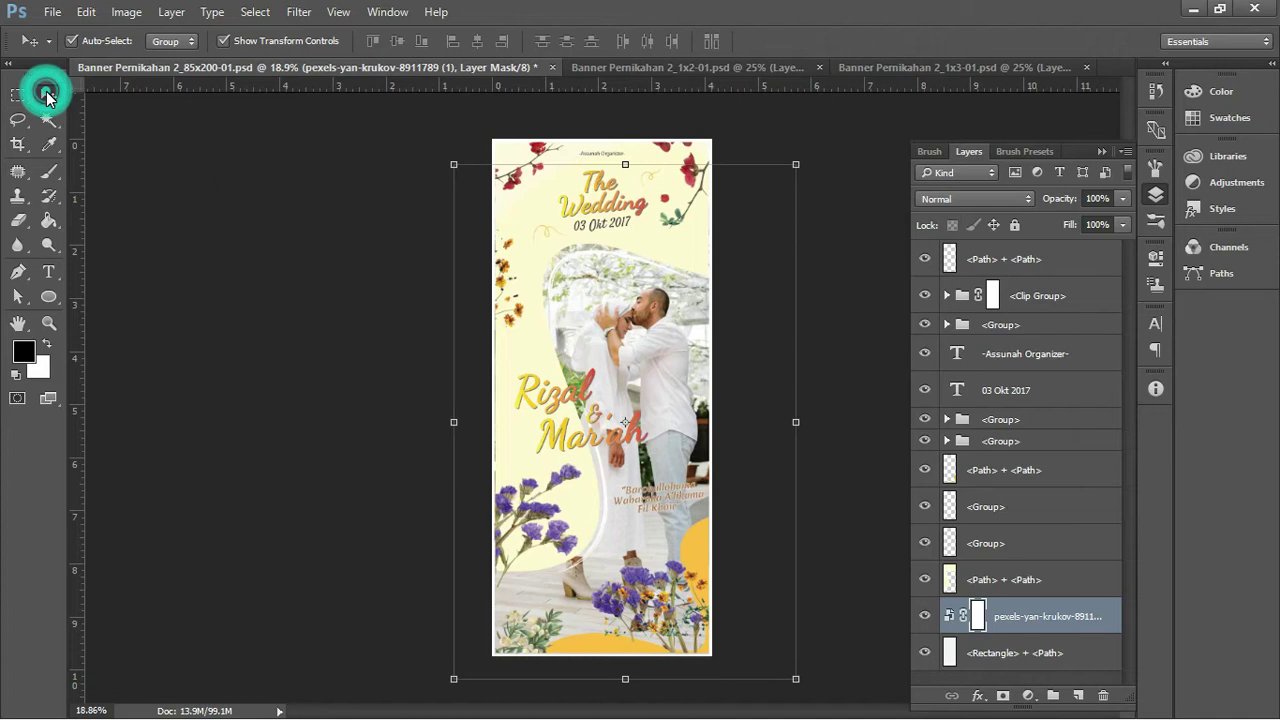
left_click(207, 138)
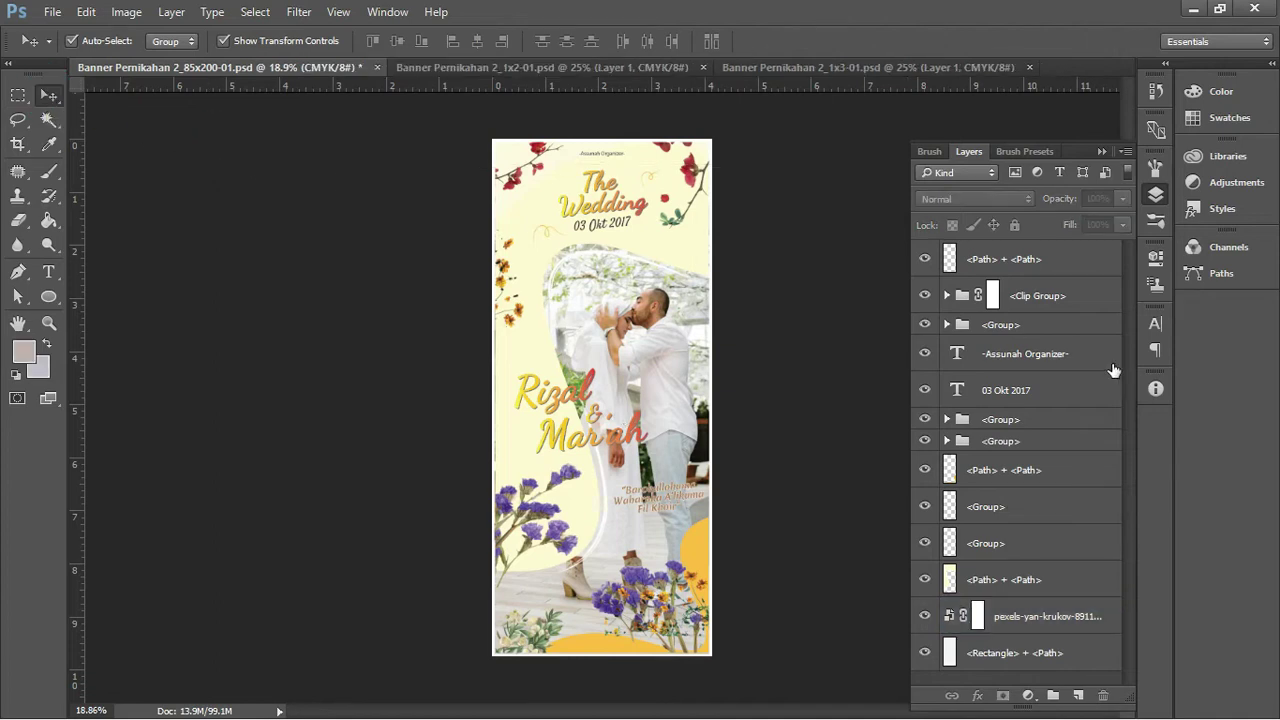
left_click(1060, 258)
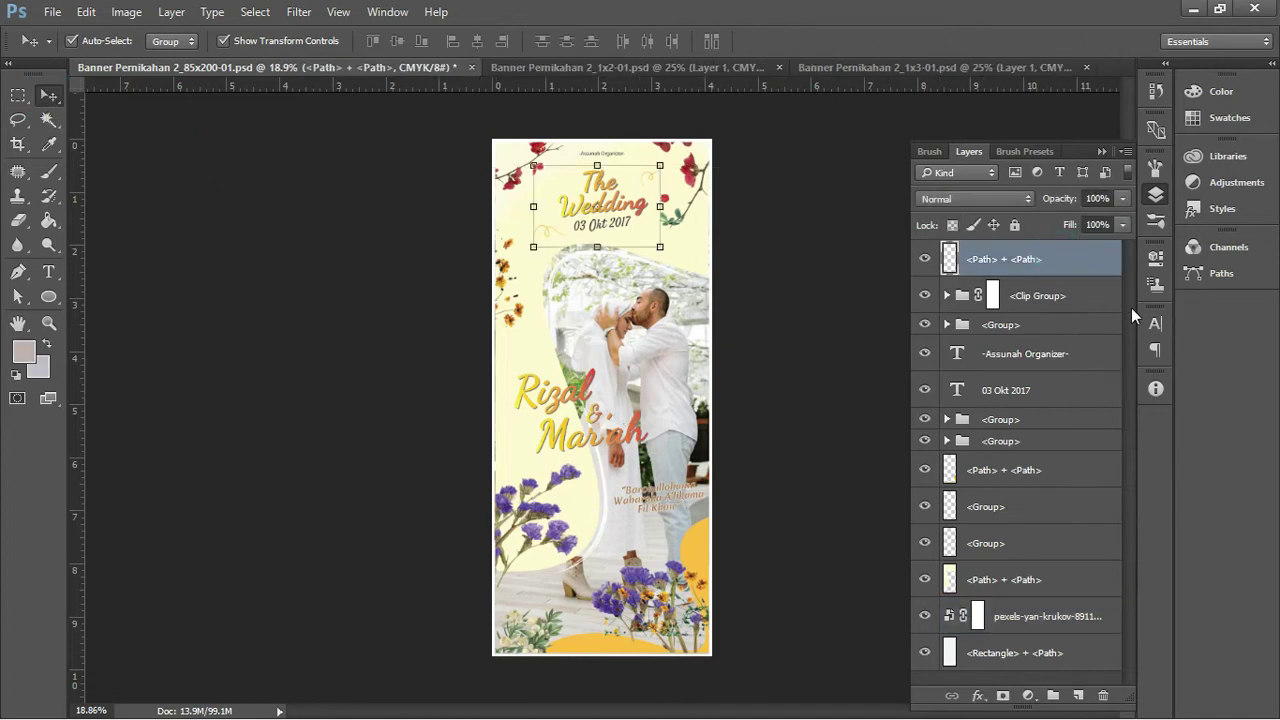
left_click(1051, 655, "shift")
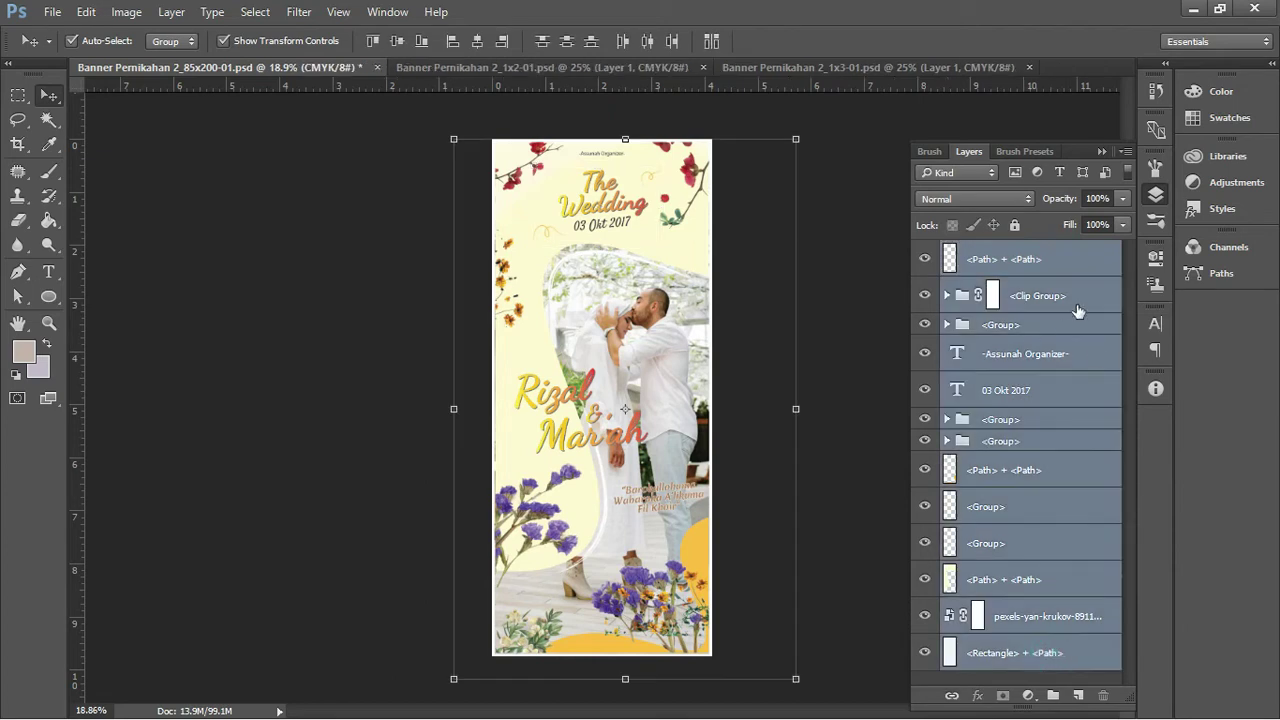
key("ctrl+g")
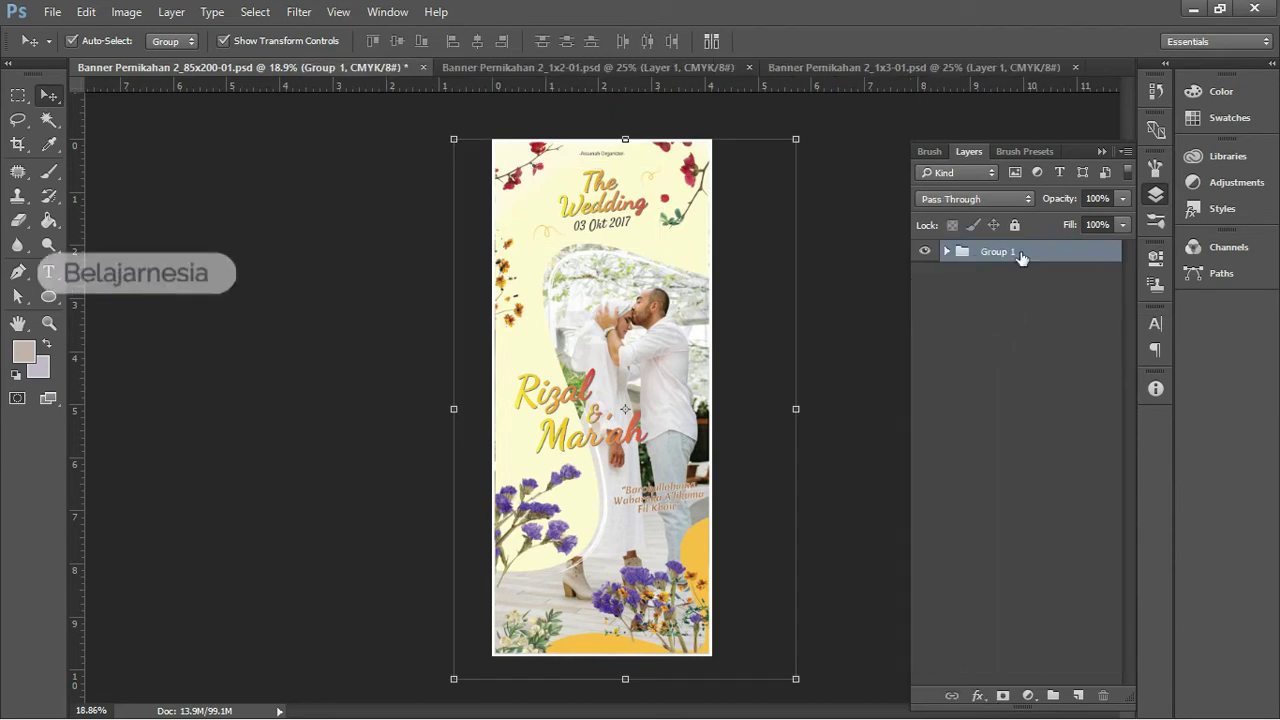
left_click(926, 252)
left_click(322, 170)
left_click(136, 14)
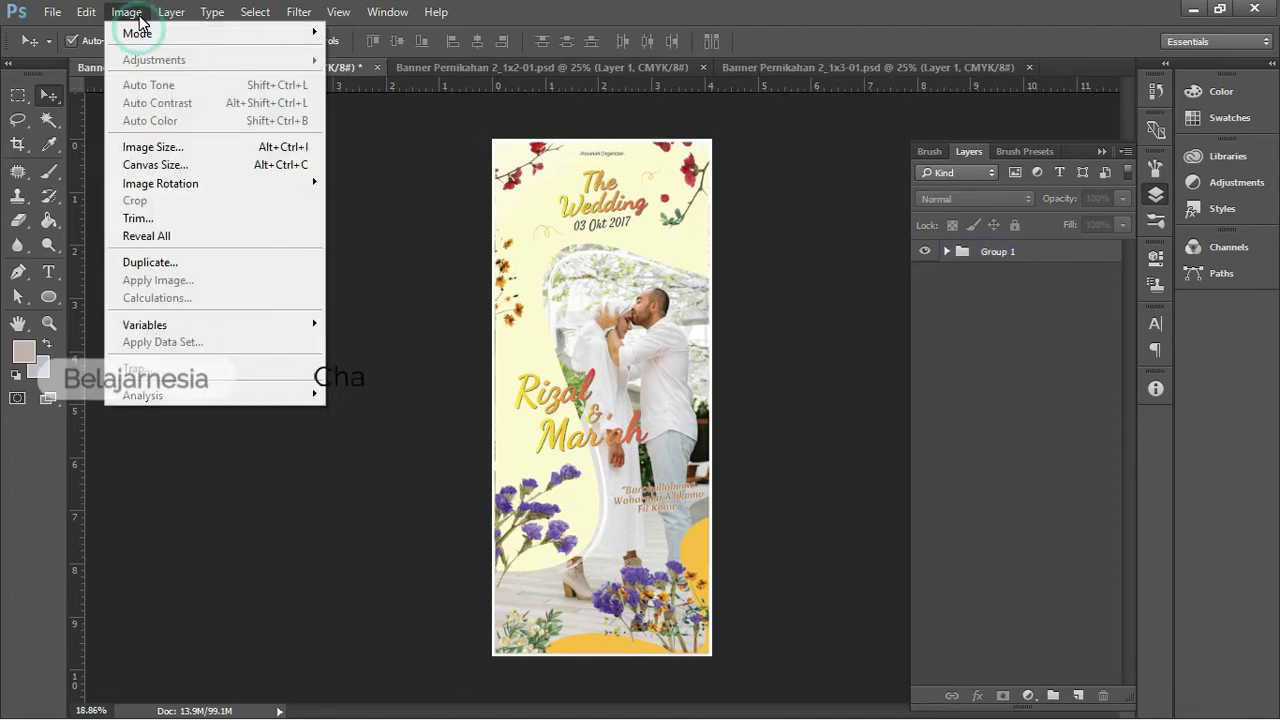
Add 85 cm width and 200 cm height to the canvas as relative Canvas Size amounts
left_click(186, 168)
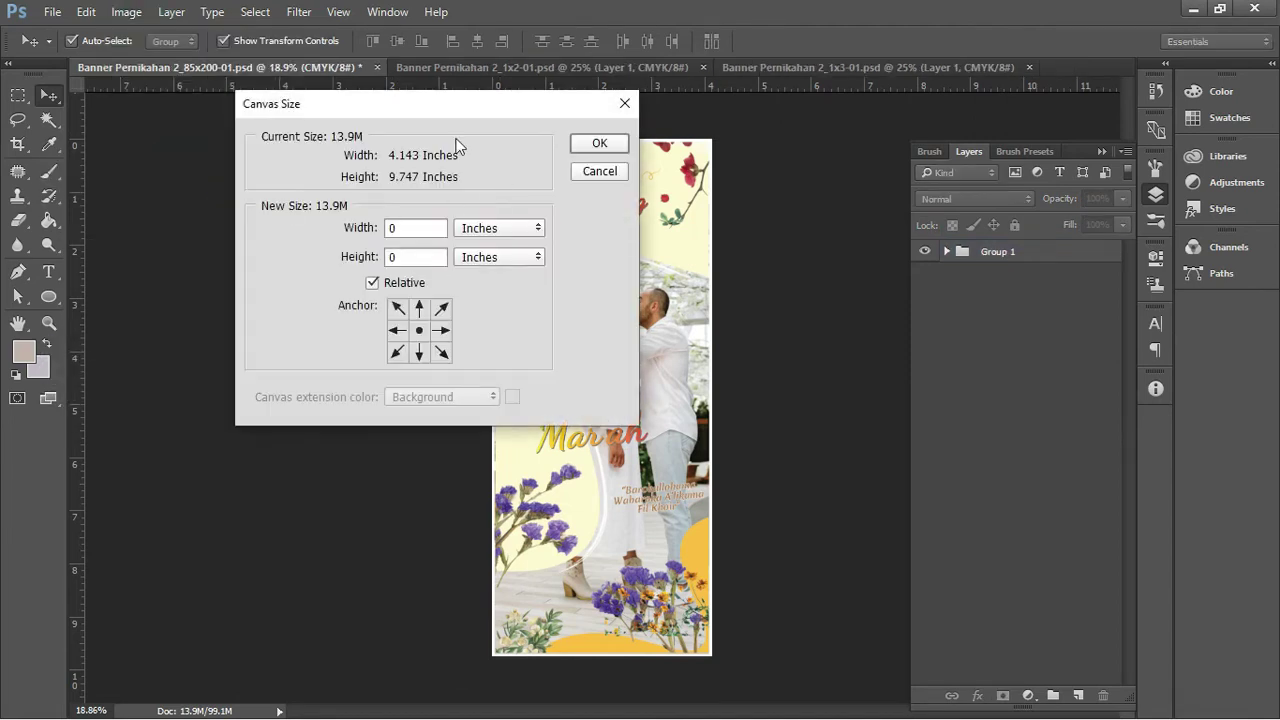
left_click_drag(450, 107, 494, 115)
left_click(543, 235)
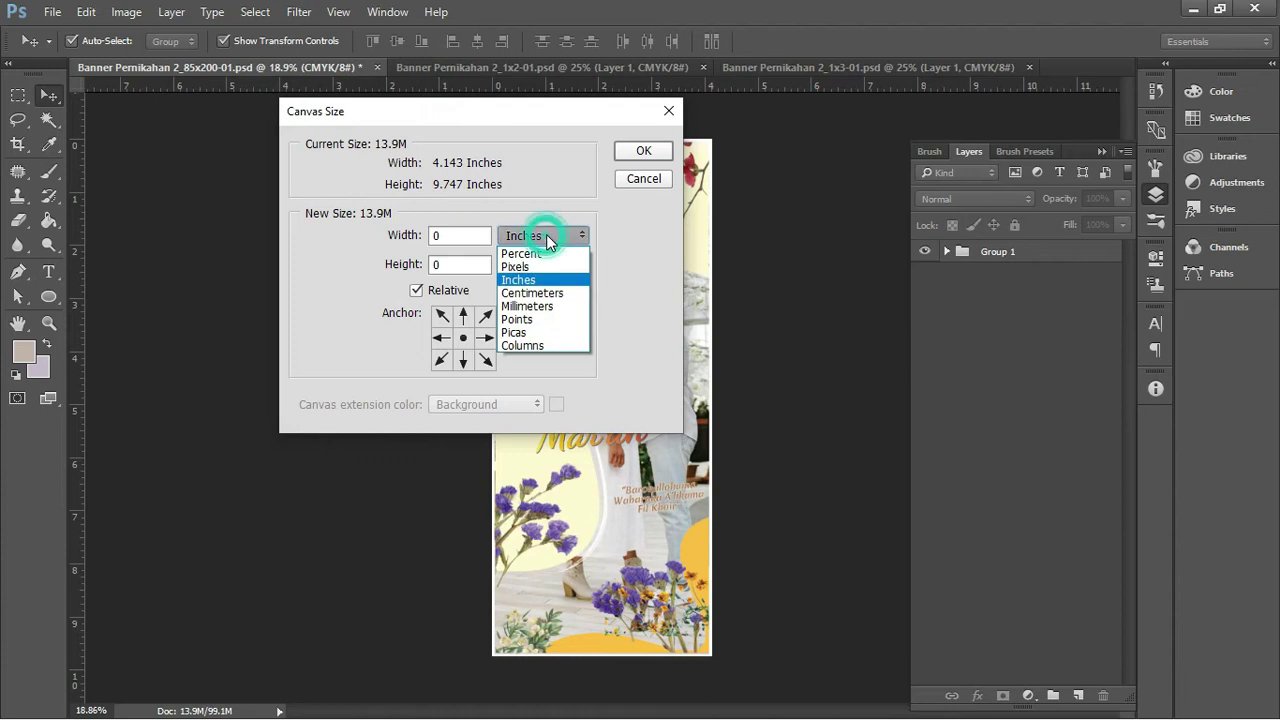
left_click(560, 293)
left_click(447, 234)
double_click(447, 234)
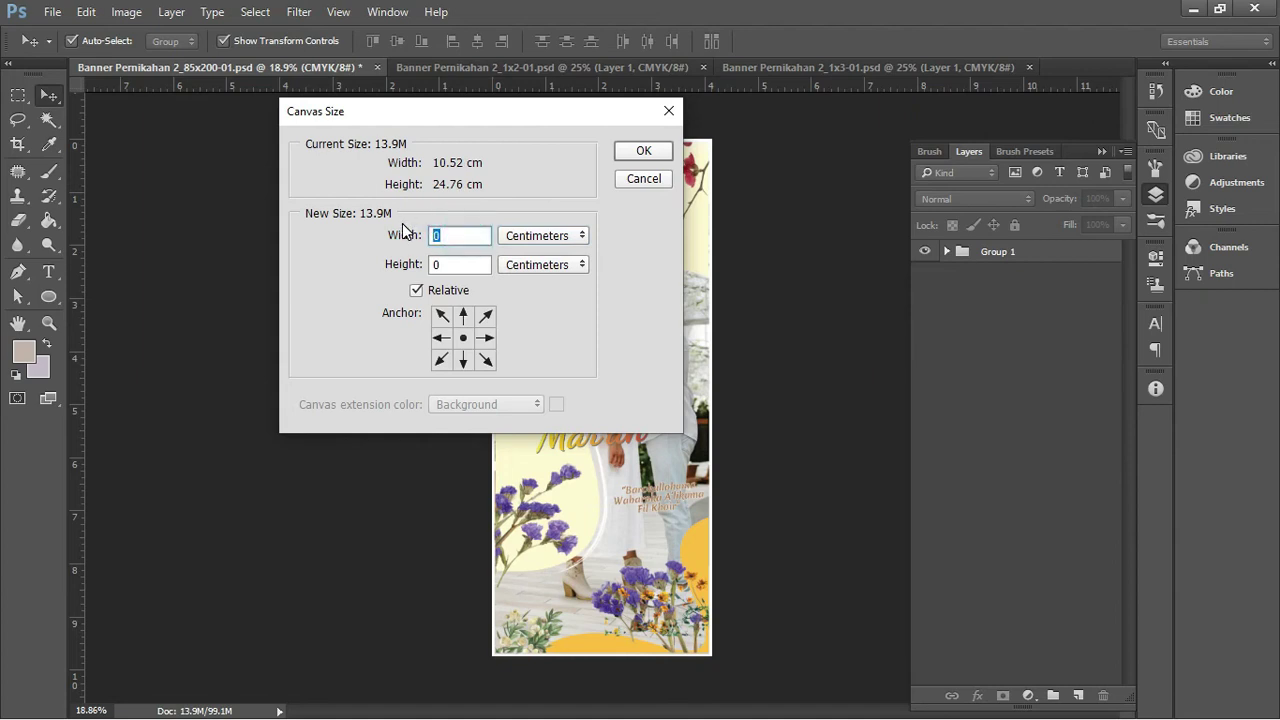
type("85")
key("Tab")
type("200")
left_click(470, 236)
left_click(645, 151)
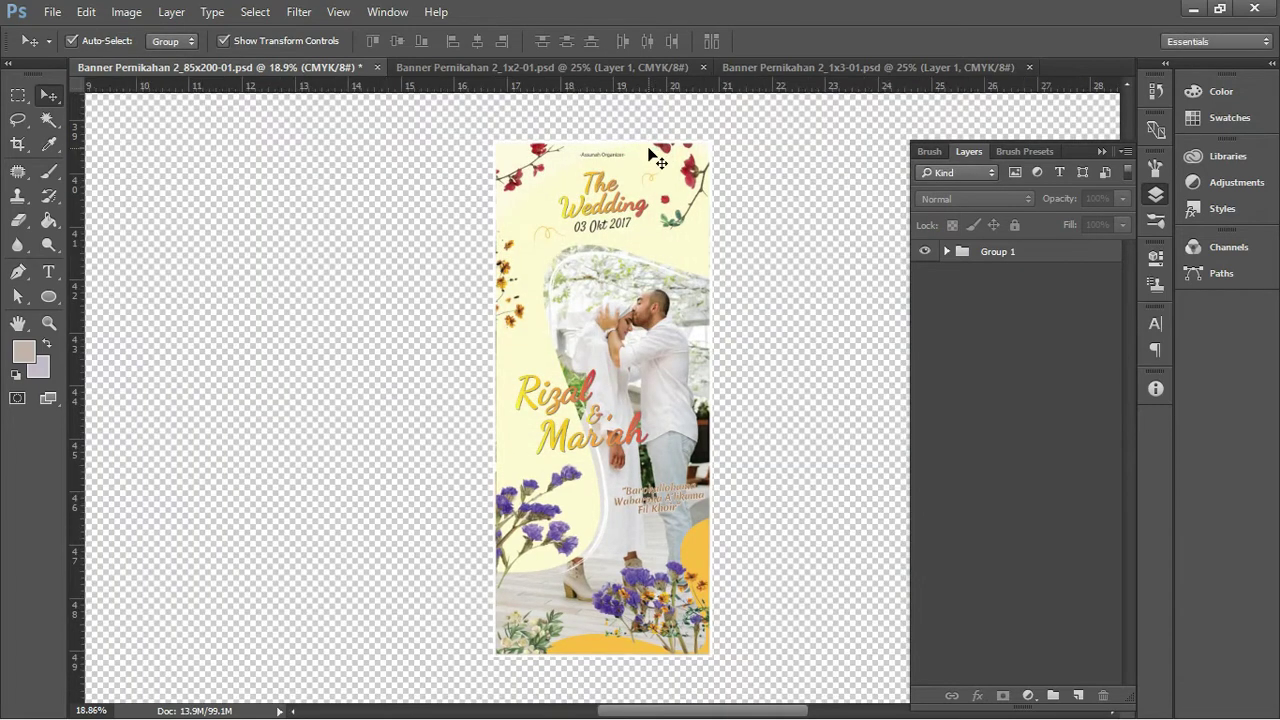
Free-transform Group 1 to about 917% and nudge it to fill the enlarged canvas
scroll(668, 240, "down", 3)
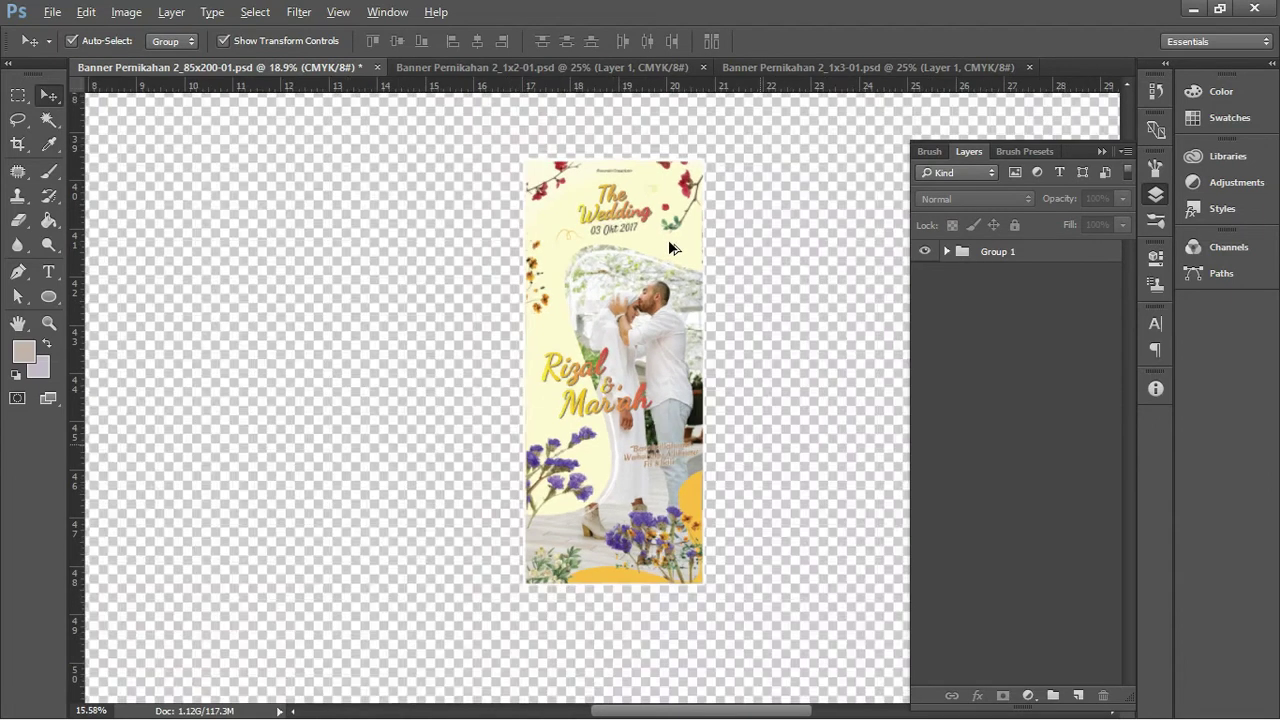
scroll(670, 242, "down", 2)
scroll(670, 239, "down", 2)
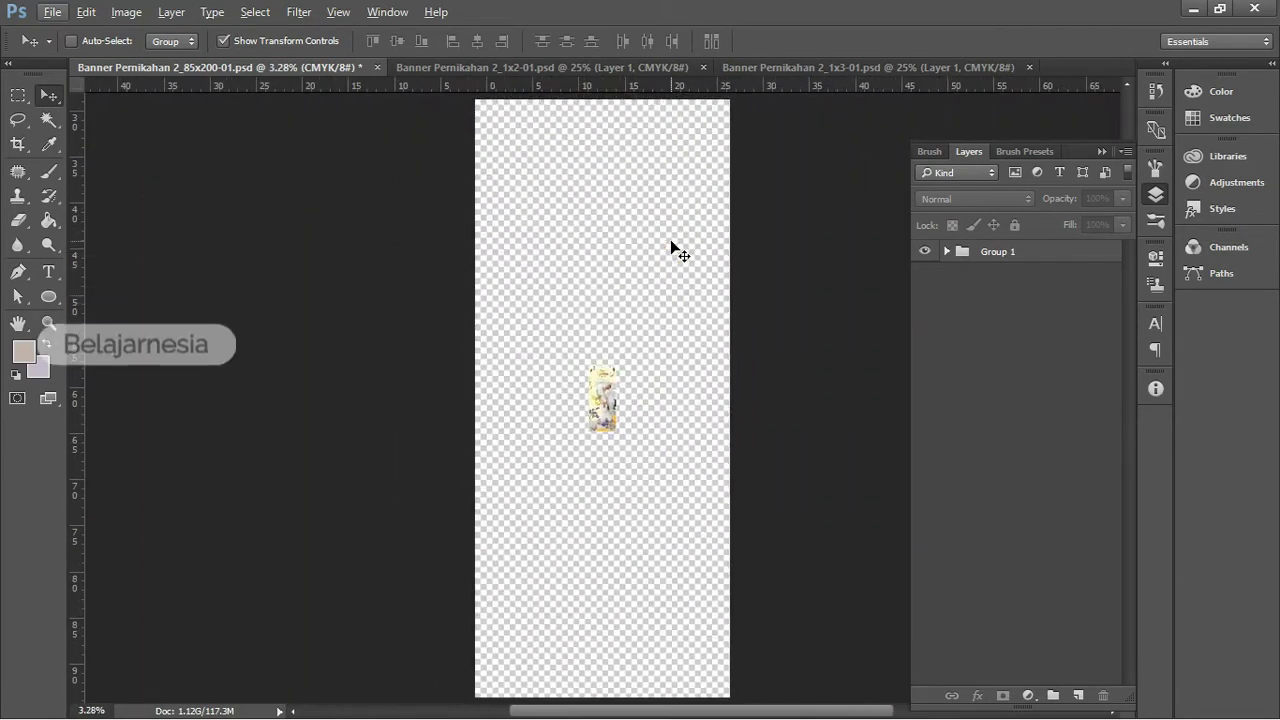
left_click_drag(560, 306, 660, 445)
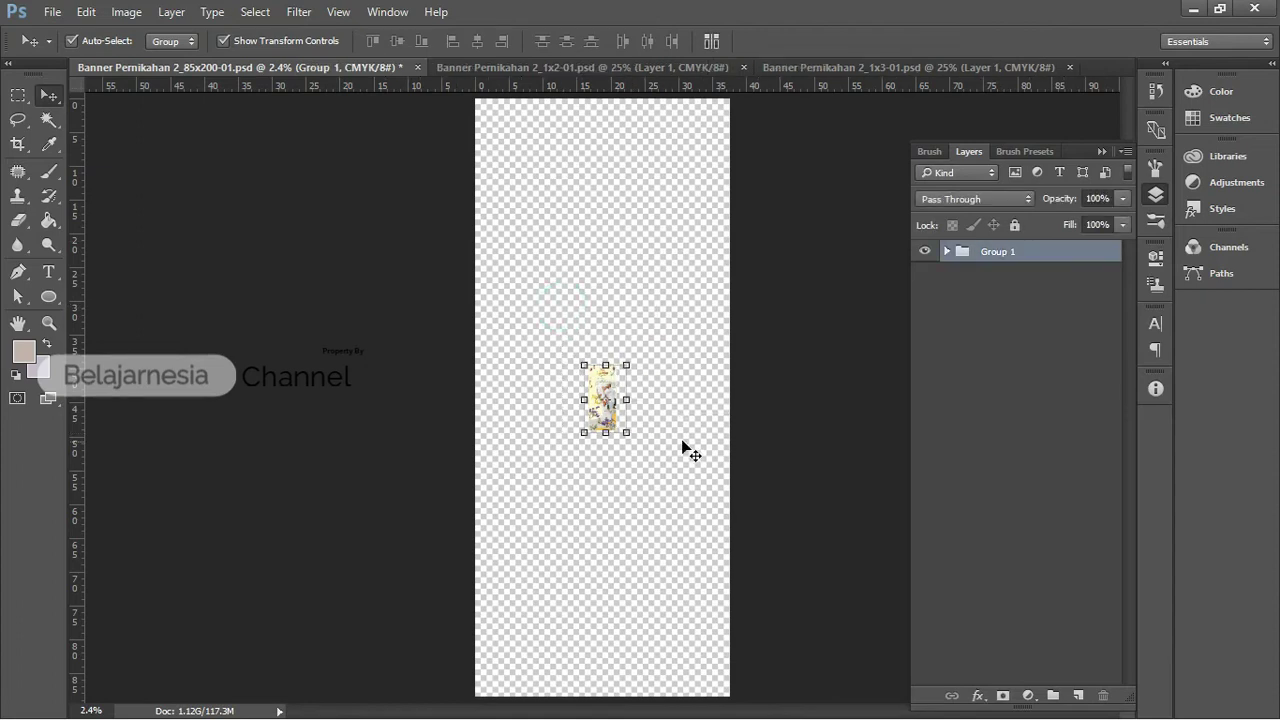
left_click_drag(636, 368, 842, 117)
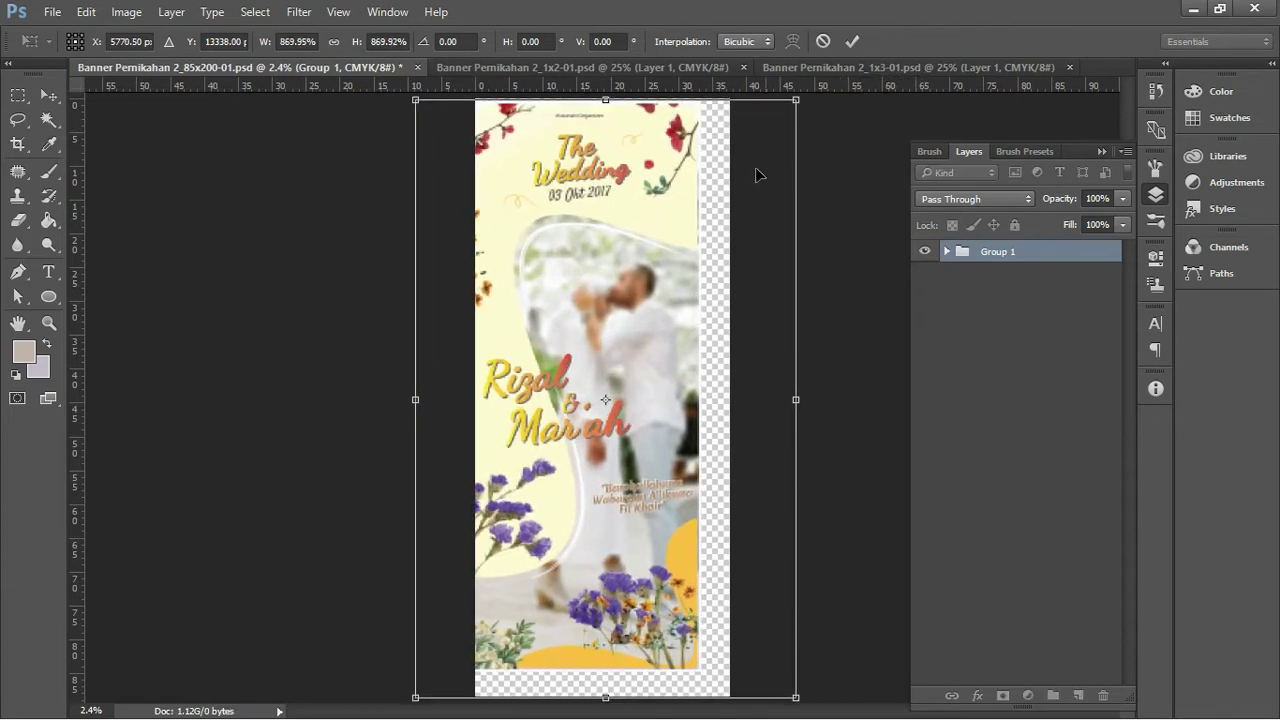
left_click_drag(695, 149, 710, 147)
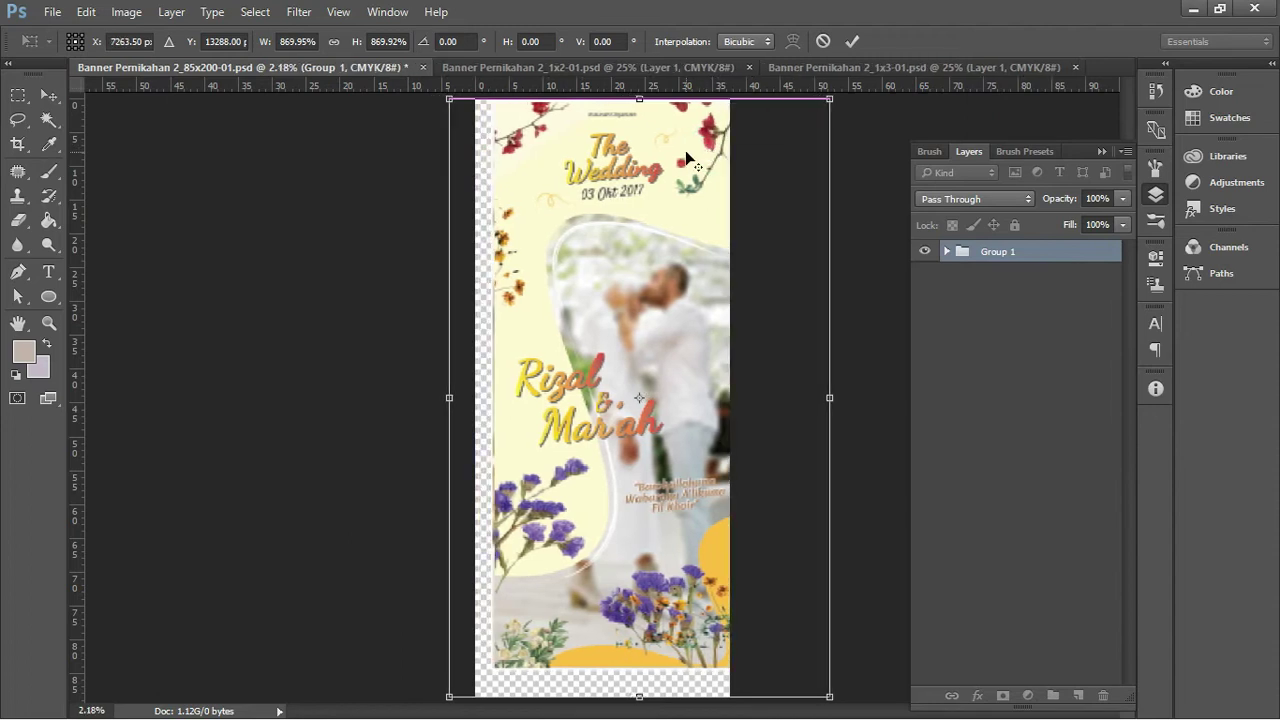
key("ctrl+minus")
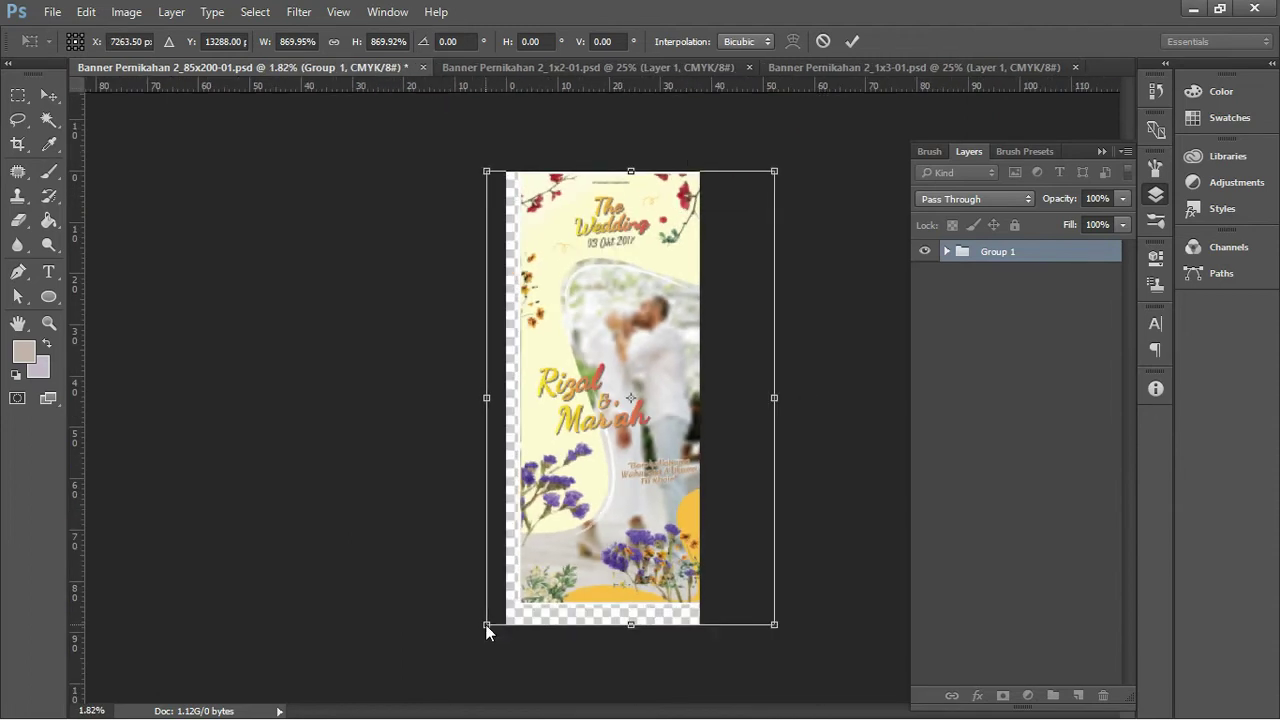
left_click_drag(486, 625, 467, 646)
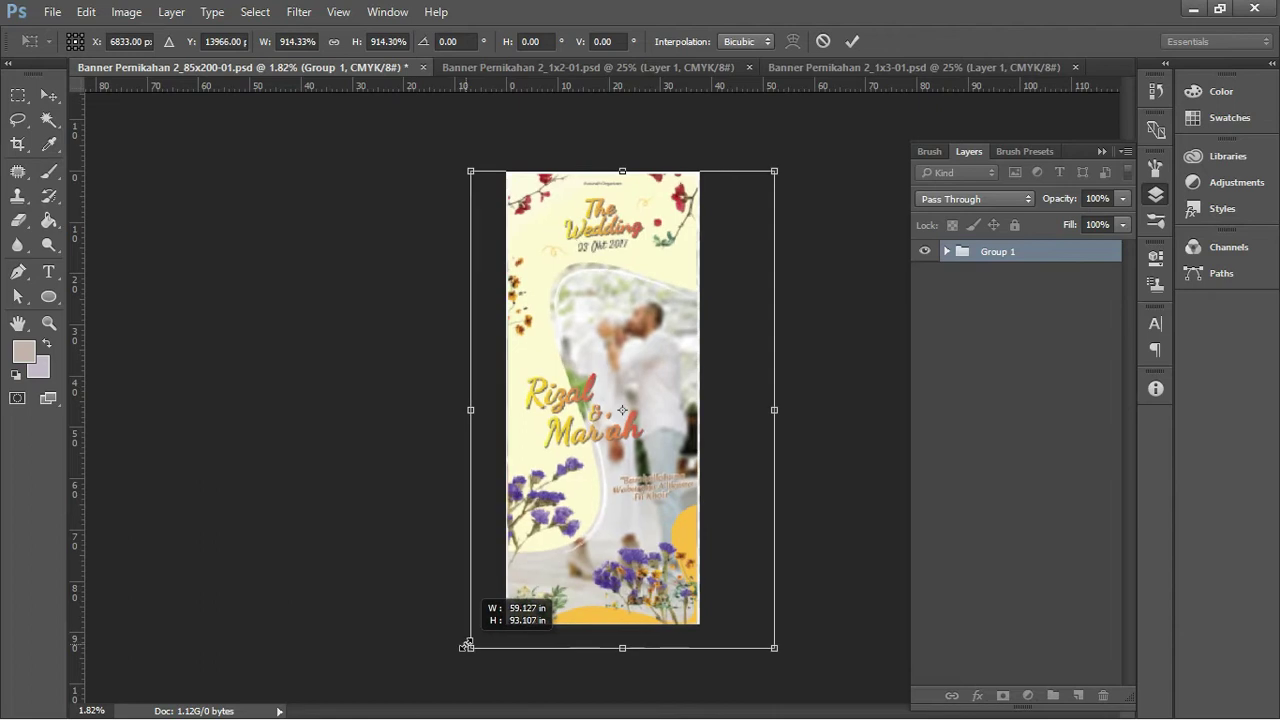
left_click_drag(466, 646, 465, 648)
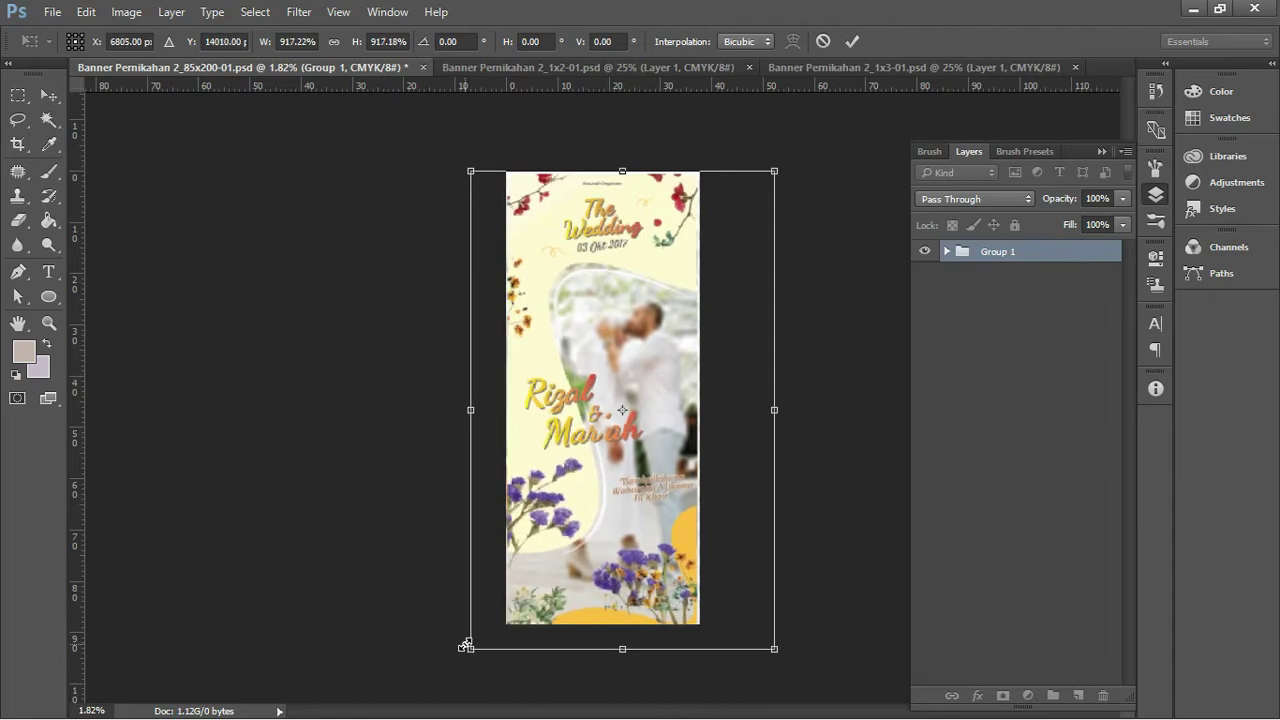
key("Up")
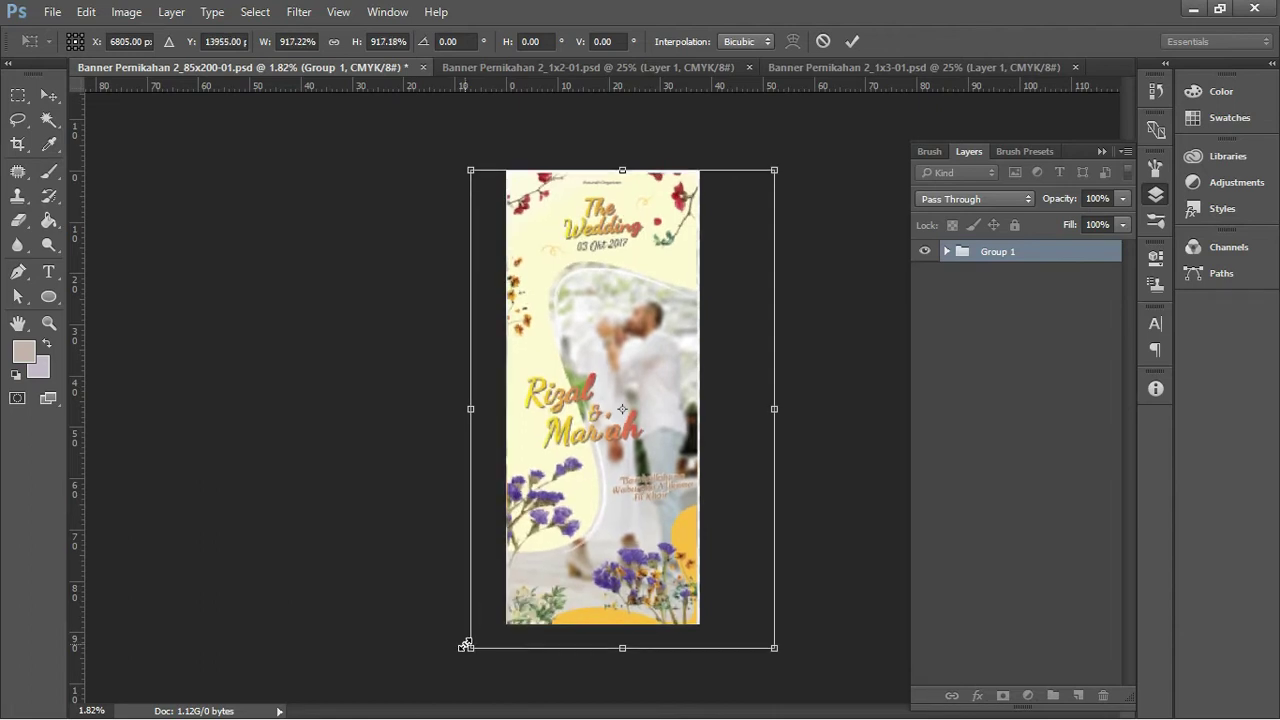
key("Return")
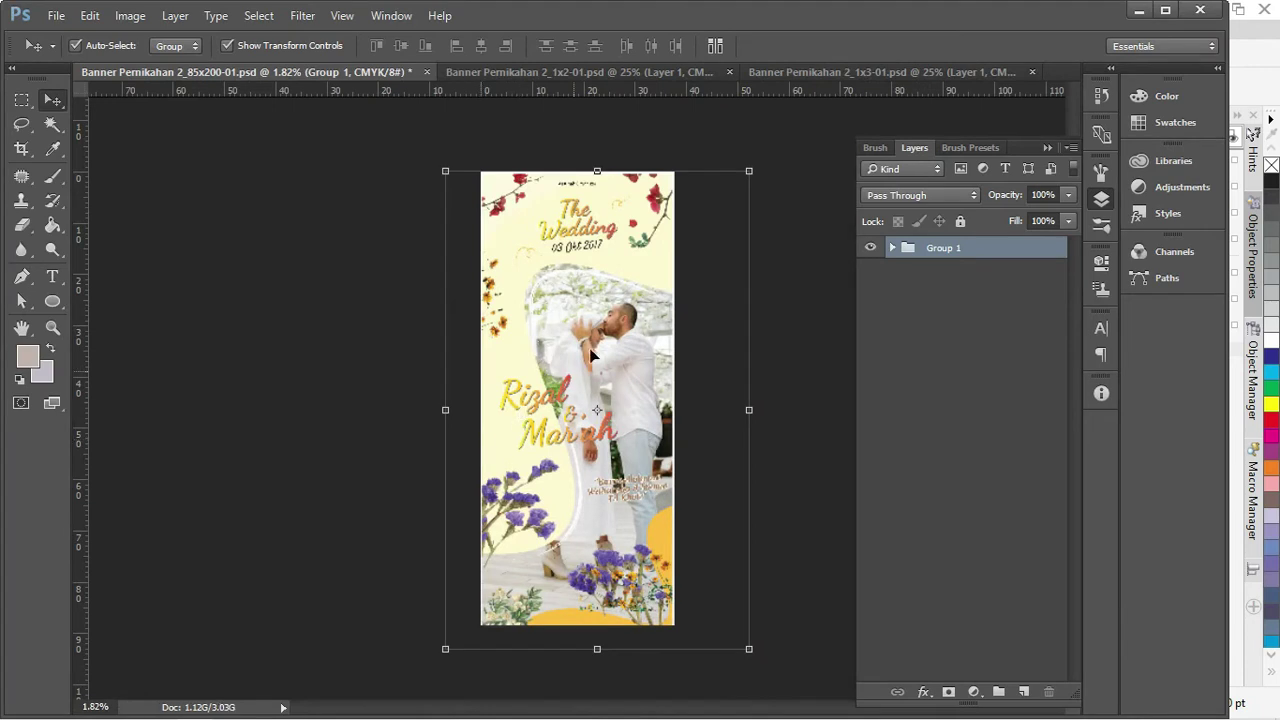
scroll(580, 315, "up", 2)
scroll(575, 300, "up", 2)
scroll(570, 280, "up", 3)
scroll(565, 263, "up", 1)
scroll(560, 275, "down", 1)
scroll(550, 288, "down", 1)
scroll(551, 287, "down", 1)
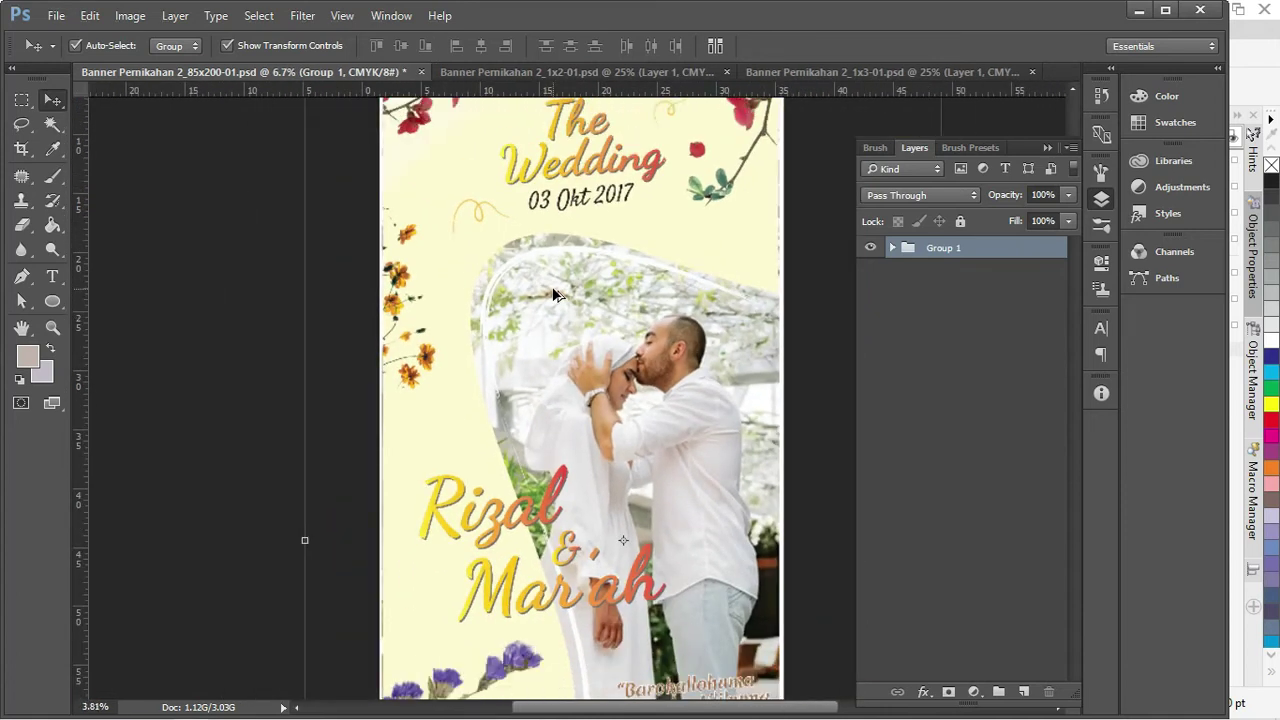
scroll(555, 293, "down", 1)
scroll(553, 290, "up", 2)
mouse_move(545, 220)
left_mouse_down()
mouse_move(545, 268)
mouse_move(505, 380)
left_mouse_up()
scroll(400, 205, "up", 3)
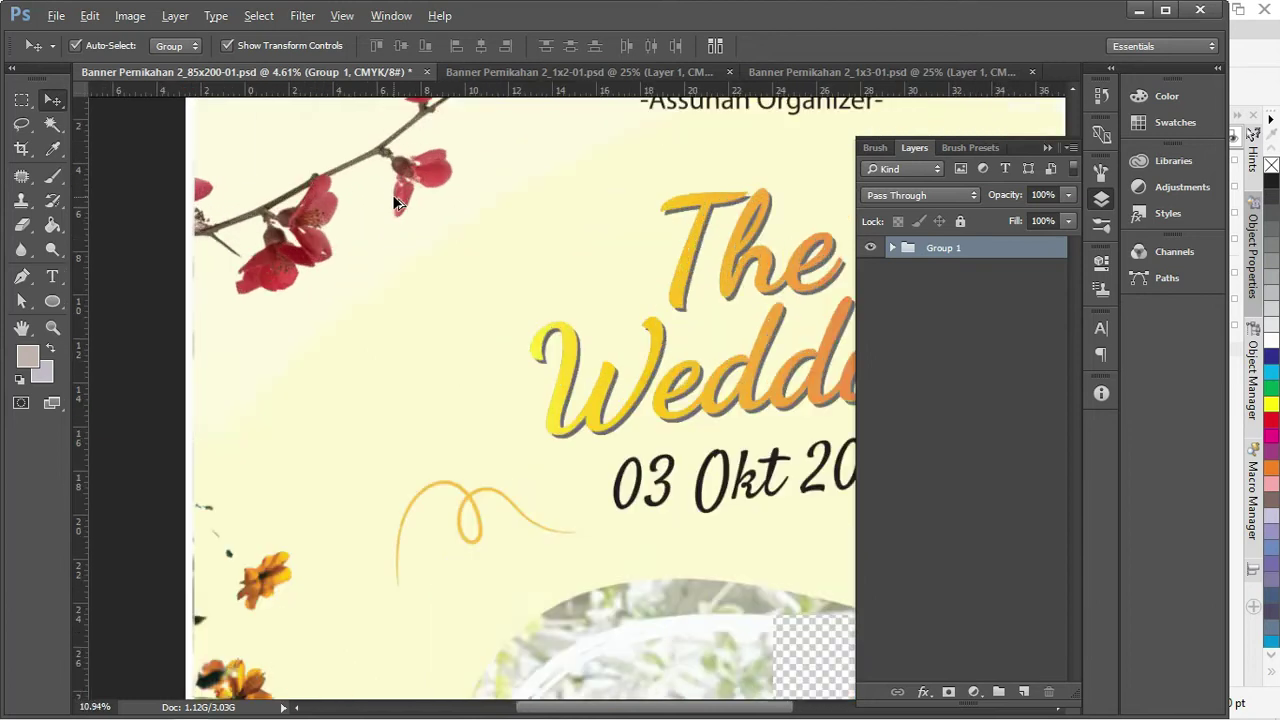
scroll(395, 203, "up", 3)
scroll(394, 203, "down", 2)
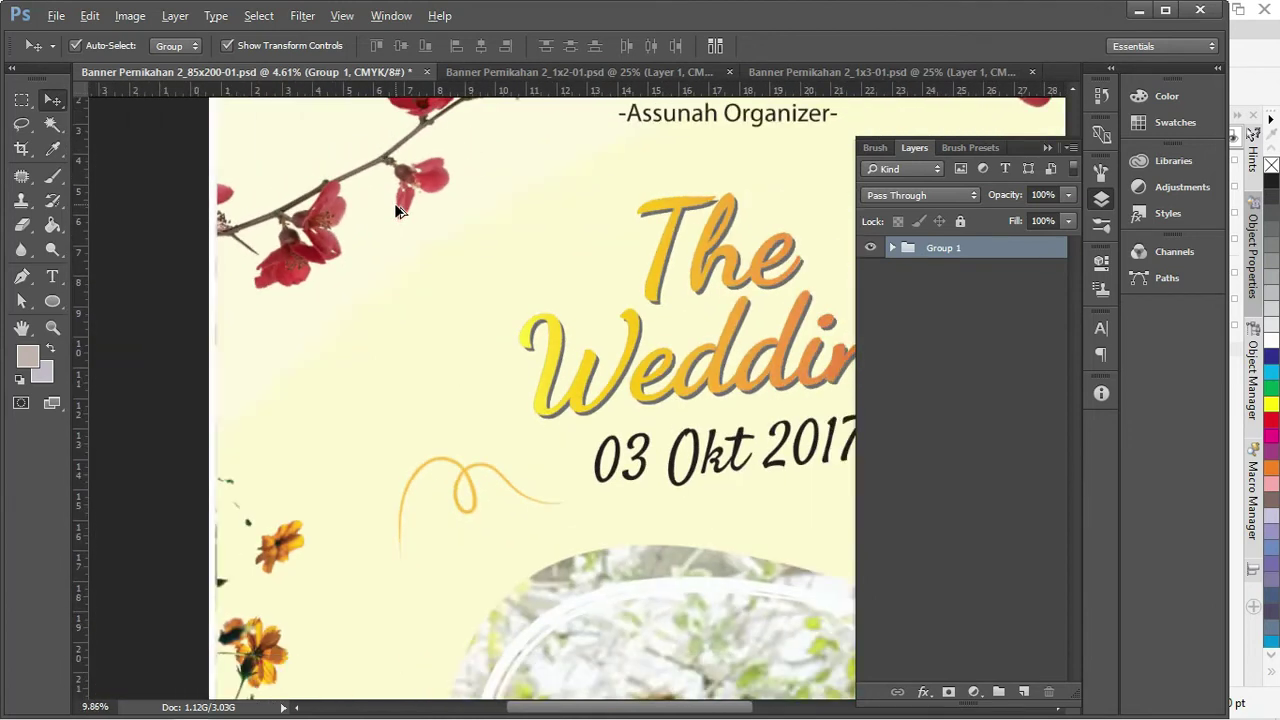
scroll(395, 205, "down", 1)
scroll(395, 206, "down", 3)
scroll(400, 212, "down", 6)
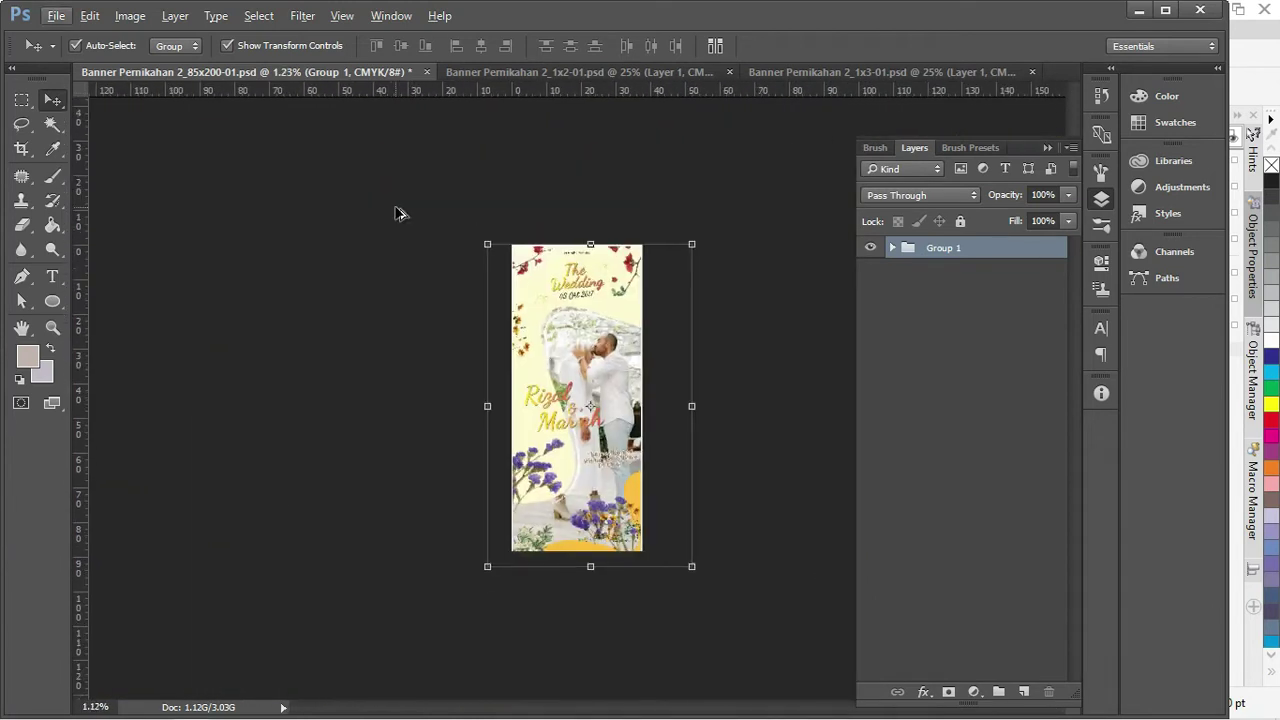
scroll(554, 256, "up", 1)
scroll(553, 253, "up", 1)
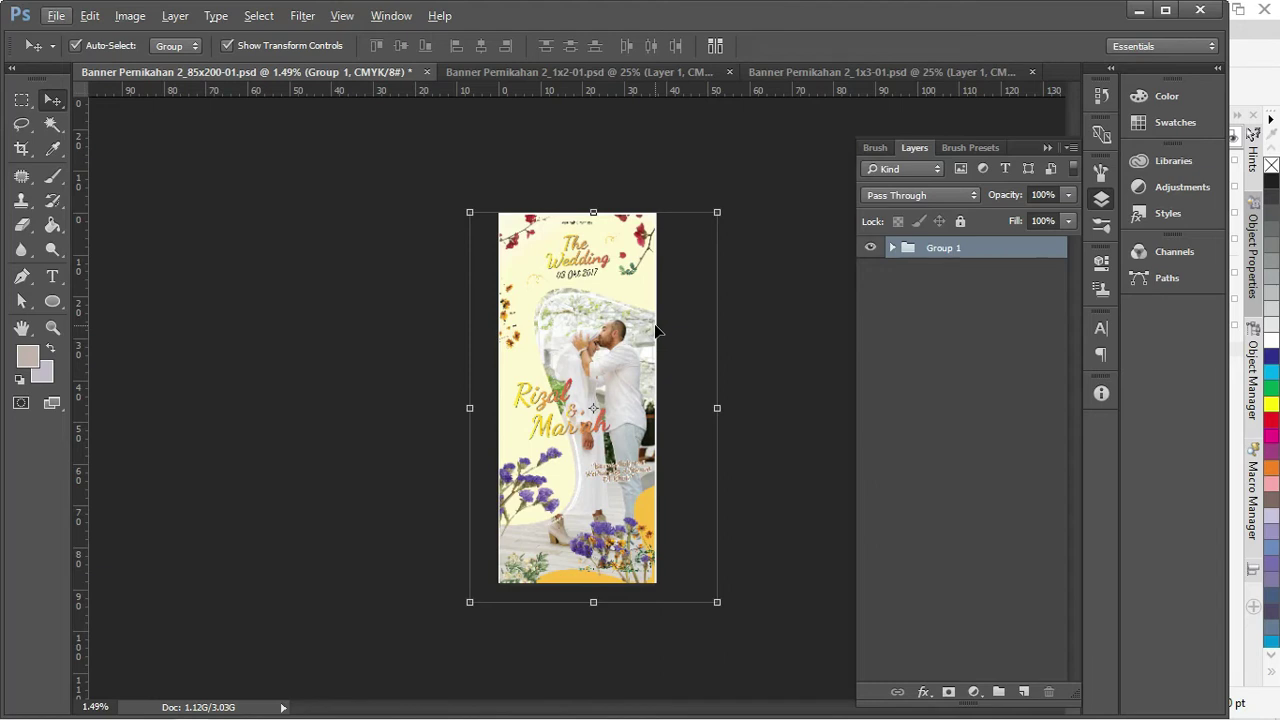
Move the tall right-hand panel and the lower wide banner off the page in CorelDRAW
key("alt+Tab")
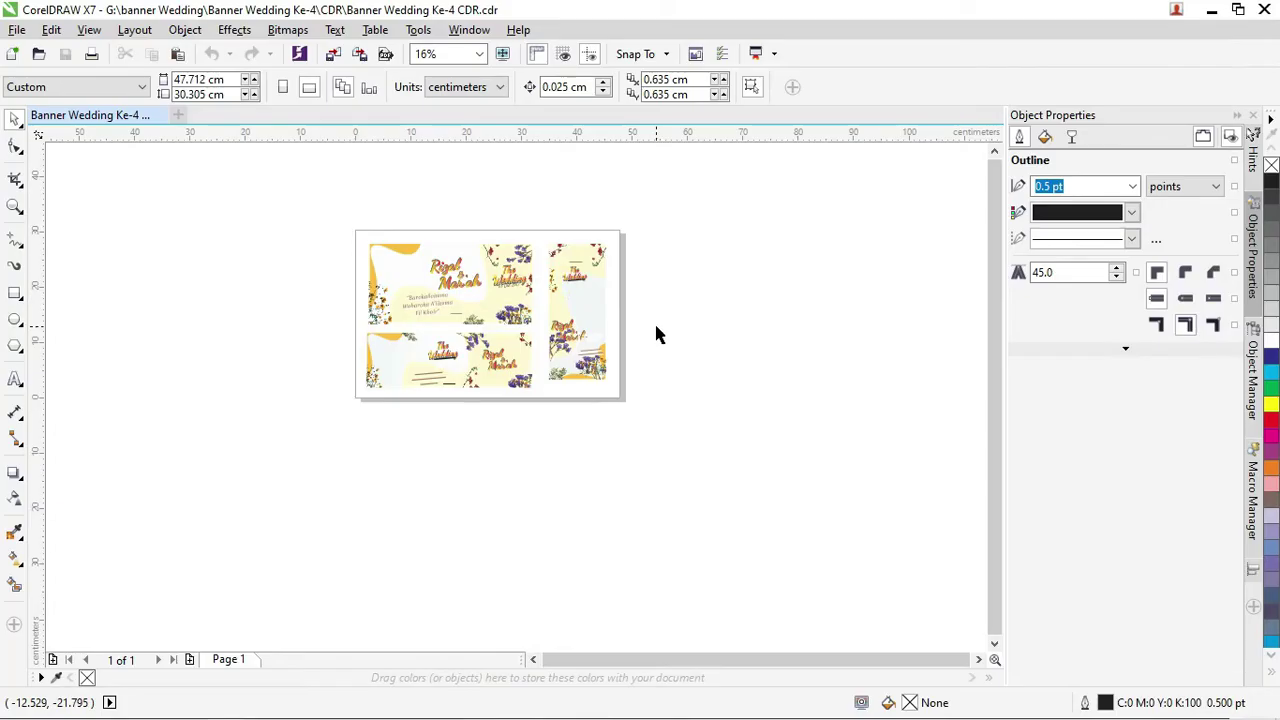
key("z")
left_click_drag(283, 191, 680, 446)
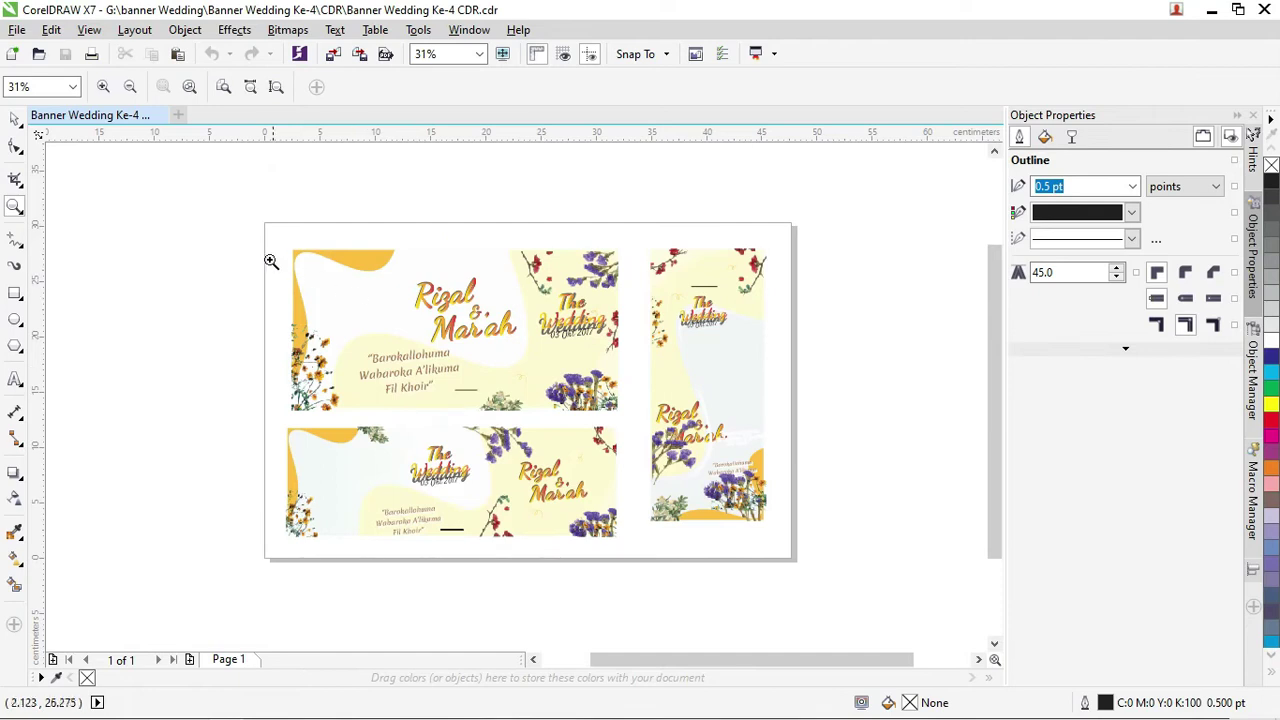
left_click(14, 120)
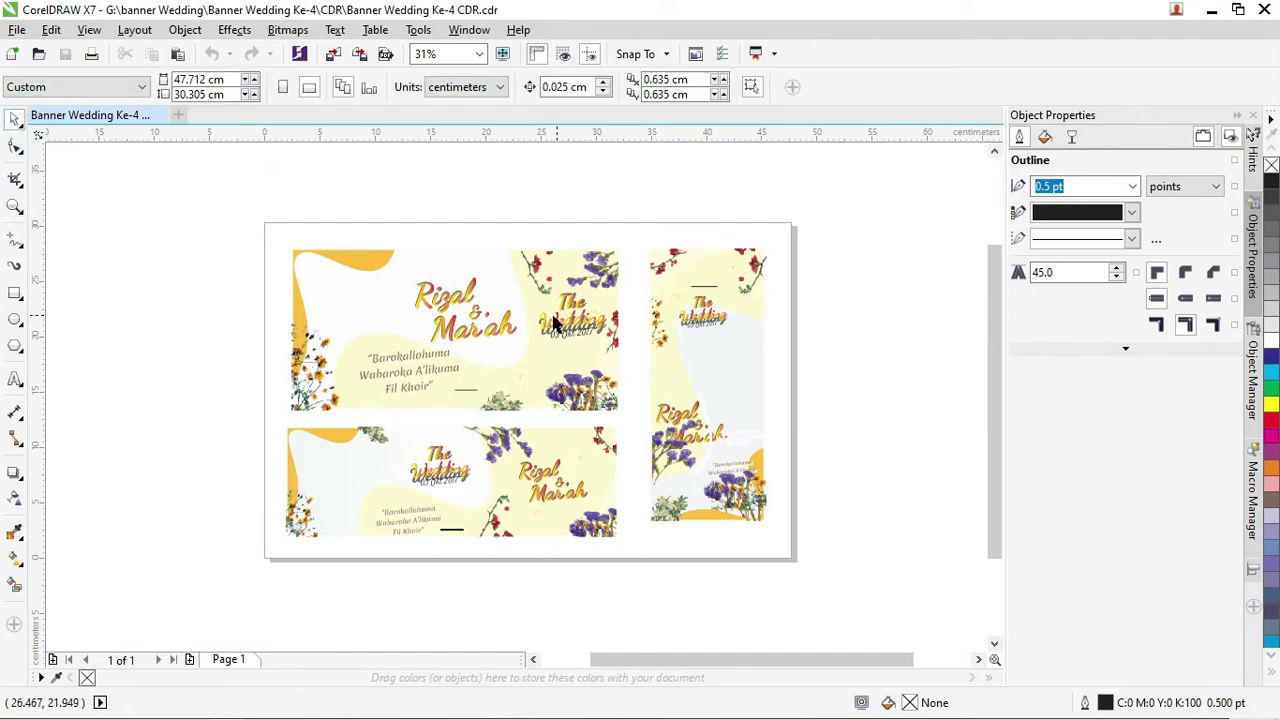
left_click_drag(643, 246, 785, 537)
scroll(680, 424, "down", 2)
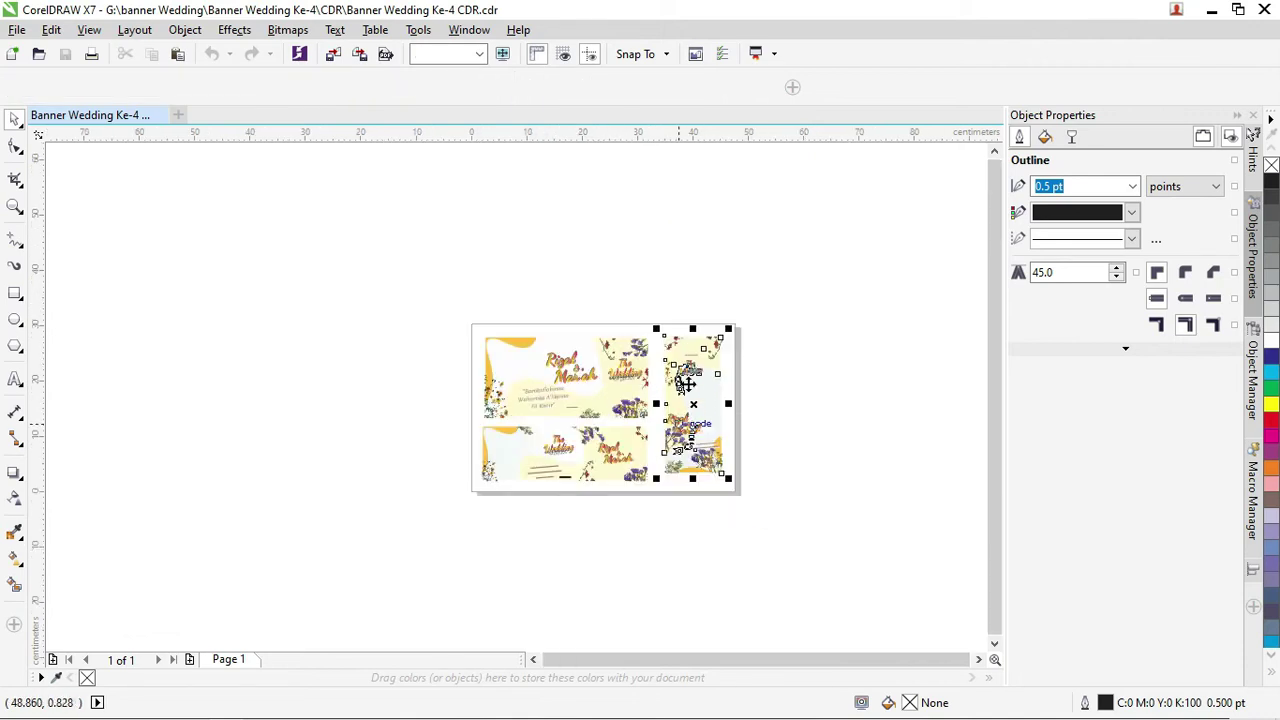
left_click_drag(379, 357, 371, 354)
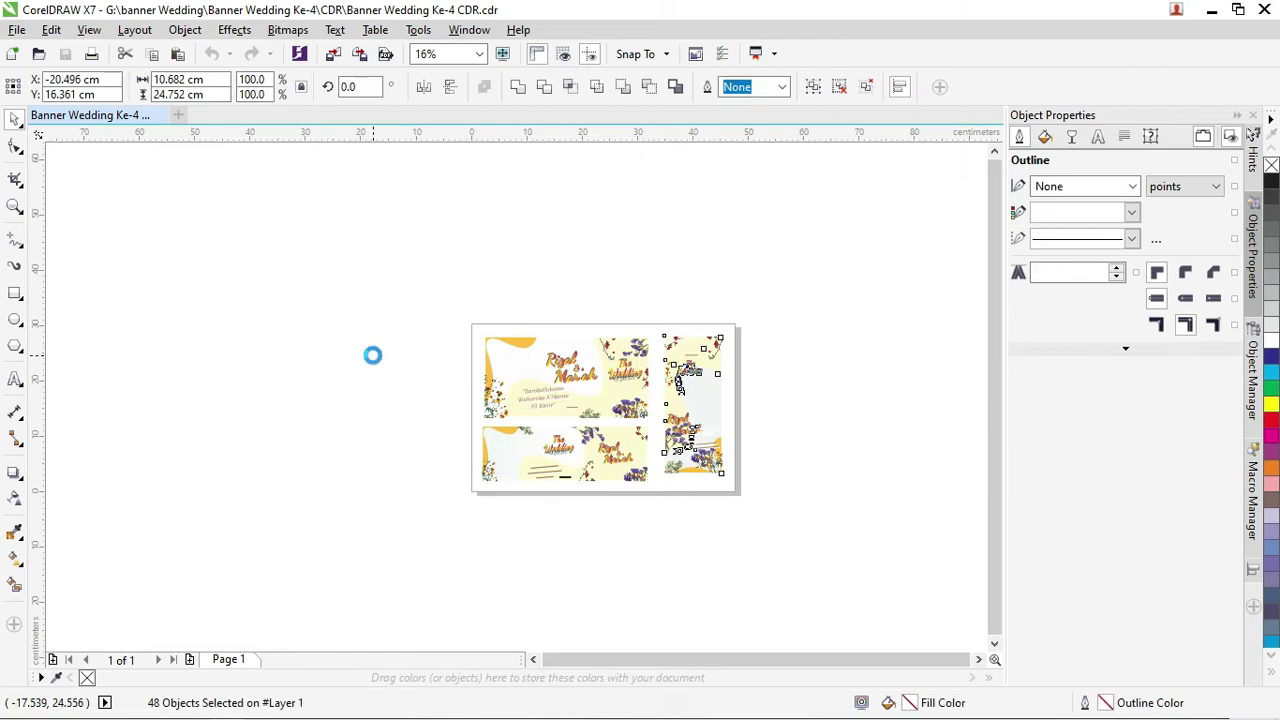
left_click_drag(716, 518, 476, 427)
left_click_drag(643, 470, 304, 365)
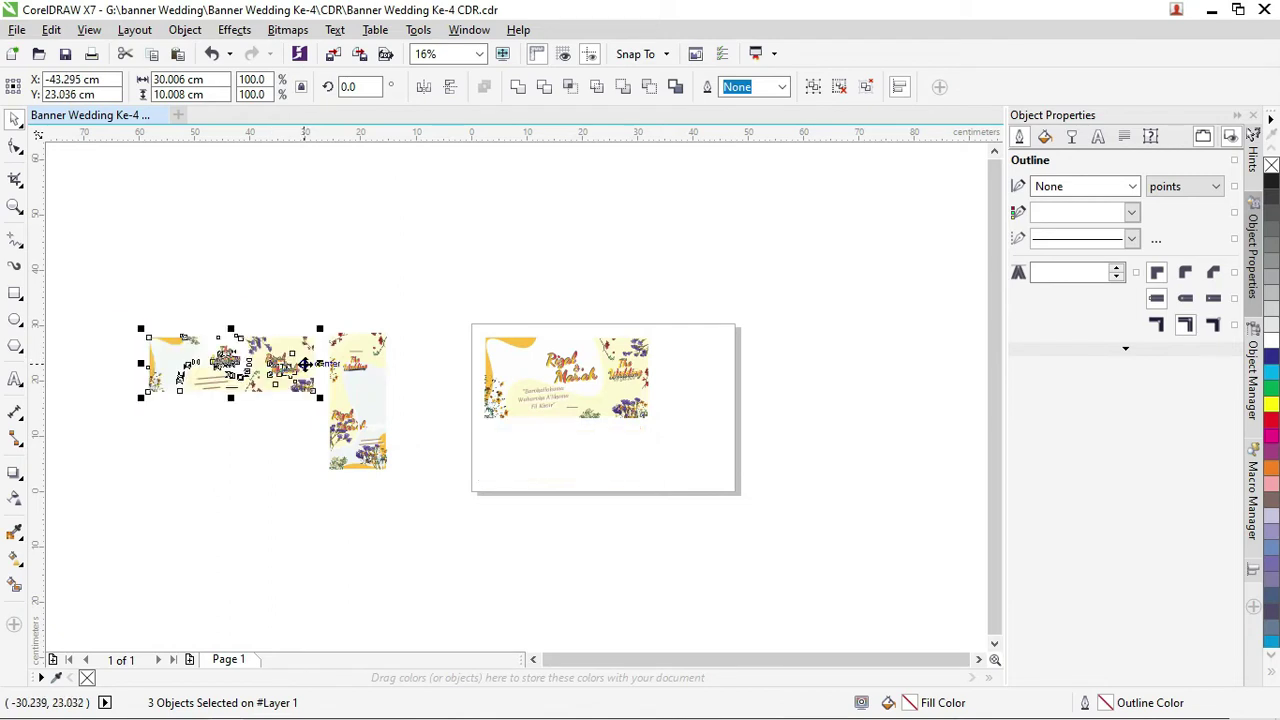
Zoom into the Rizal & Mar'ah banner and nudge its flower overlay right and down
key("z")
left_click_drag(453, 315, 760, 457)
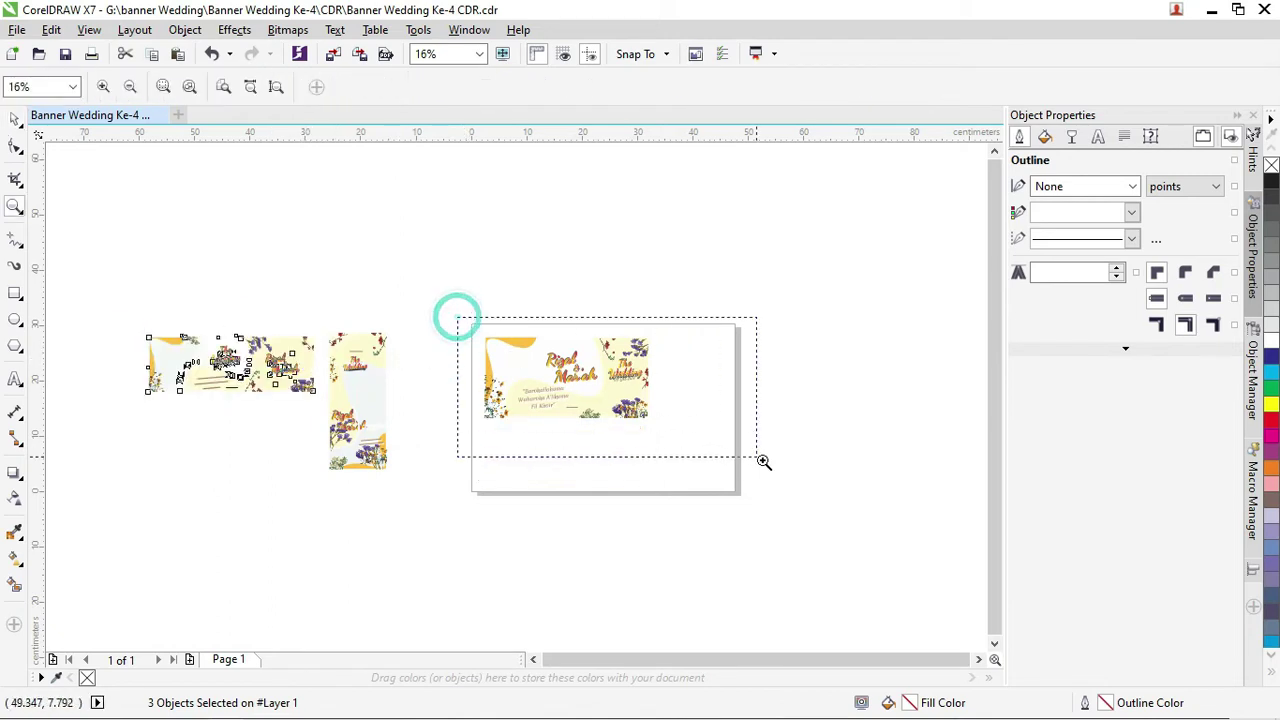
left_click_drag(129, 212, 882, 551)
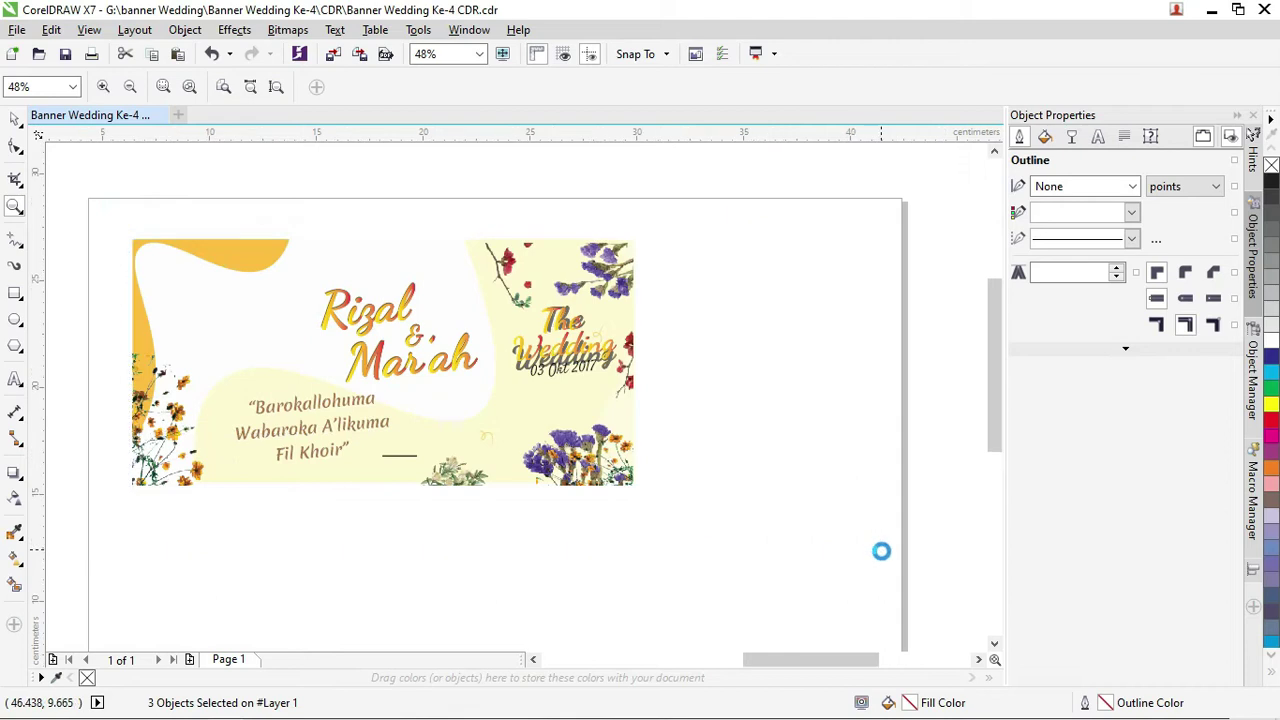
left_click(15, 119)
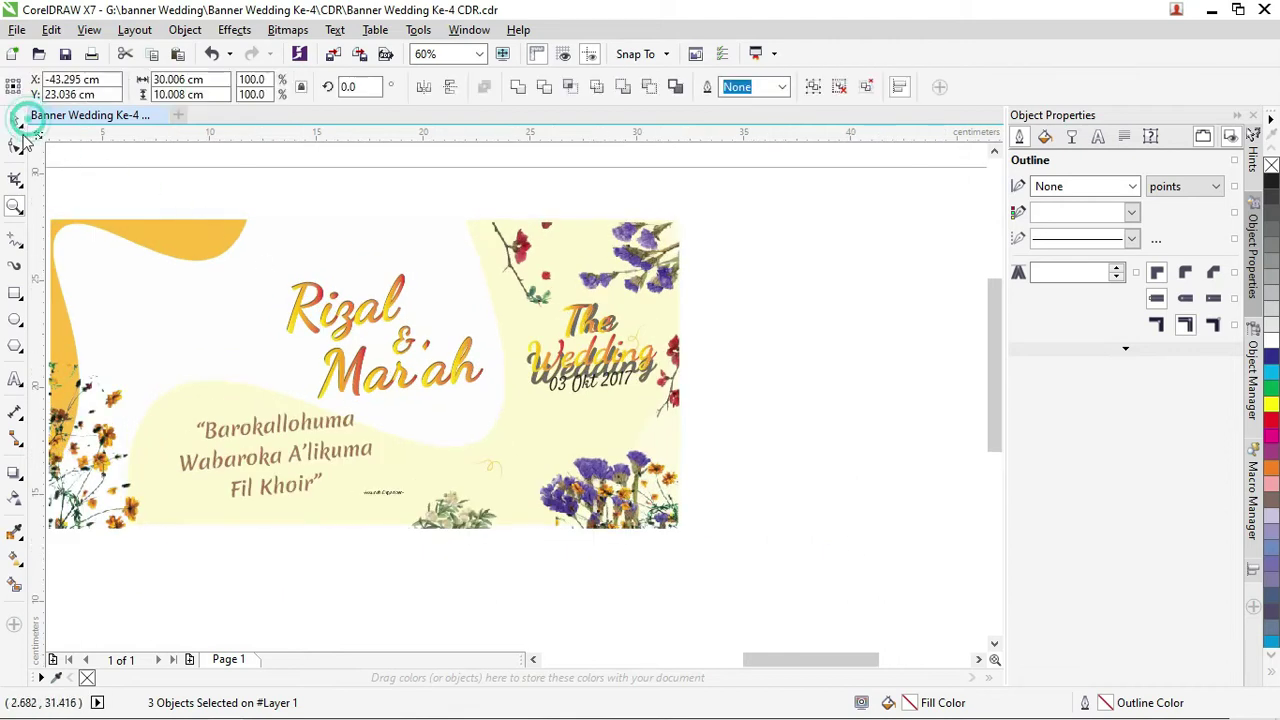
left_click(658, 273)
left_click_drag(658, 273, 692, 285)
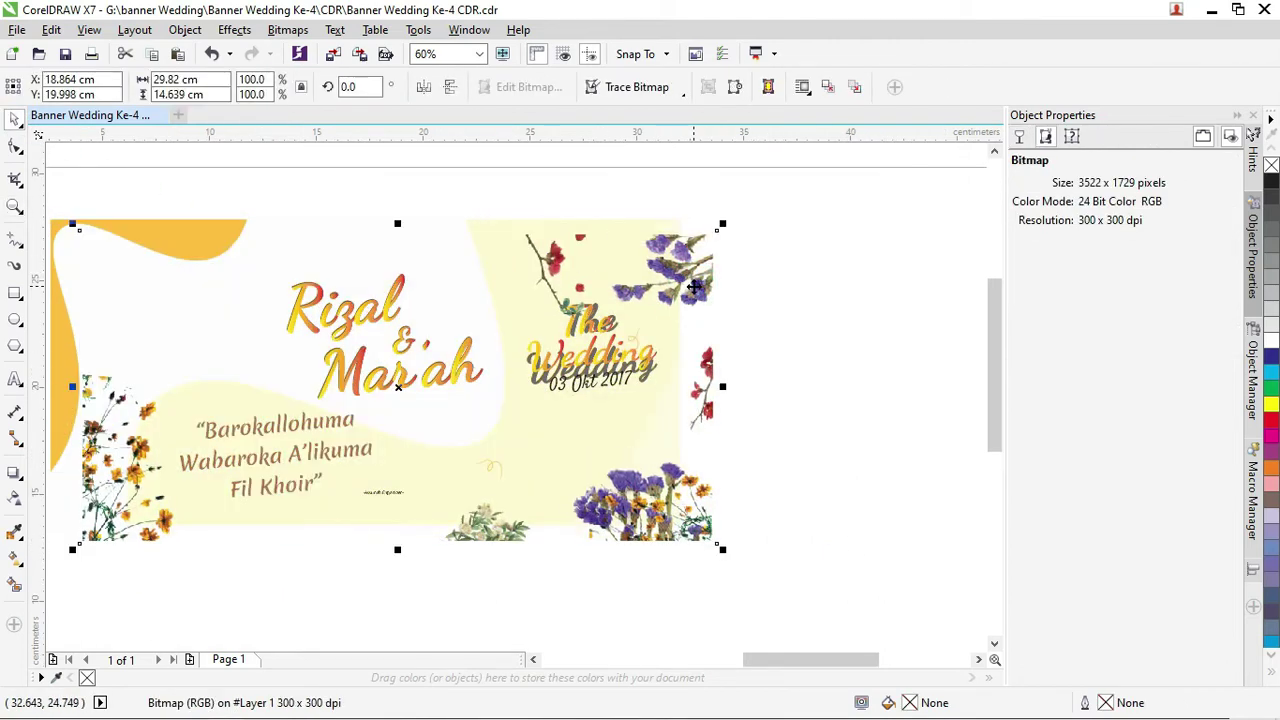
Undo the flower bitmap's shift so it returns to its spot on the top banner
right_click(692, 286)
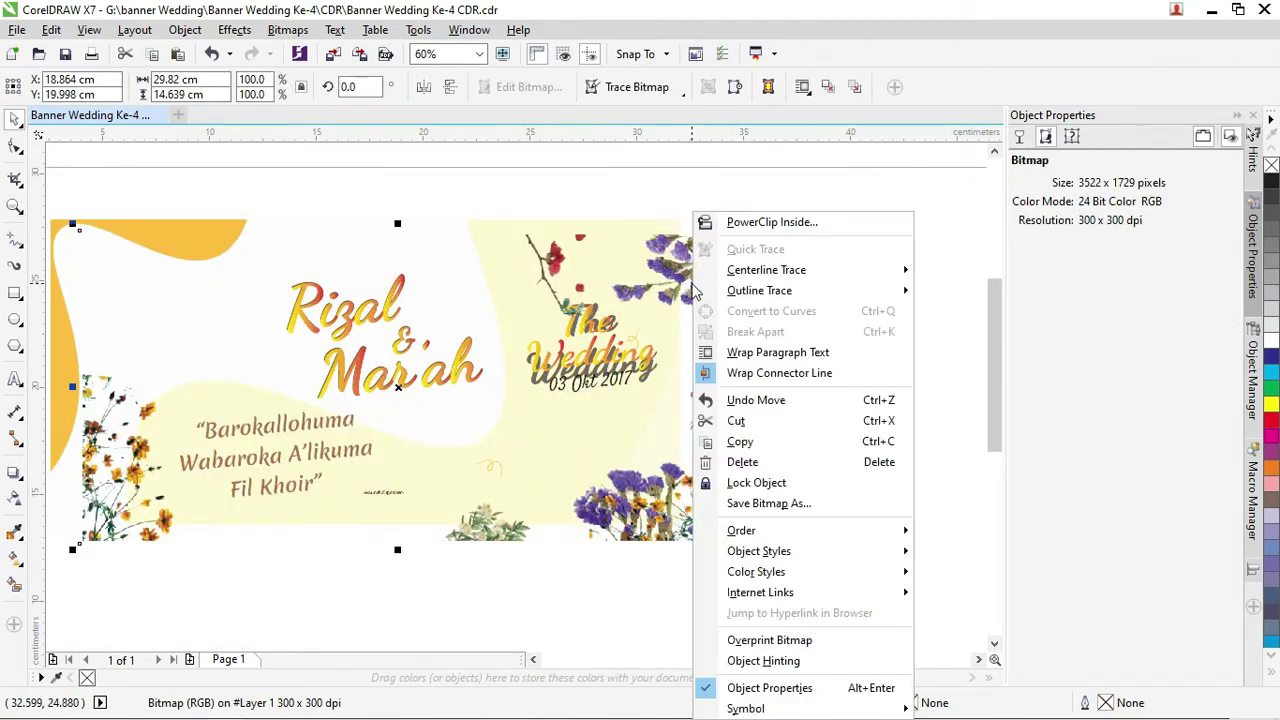
left_click(609, 220)
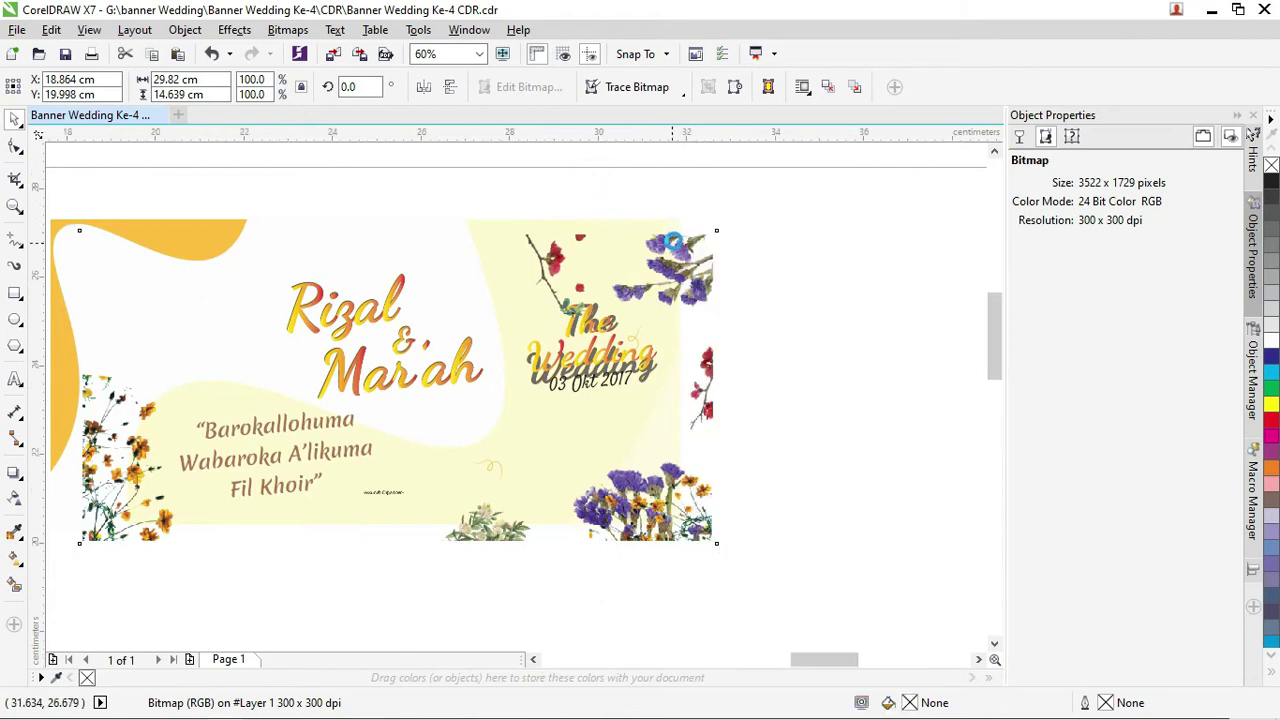
scroll(674, 241, "up", 3)
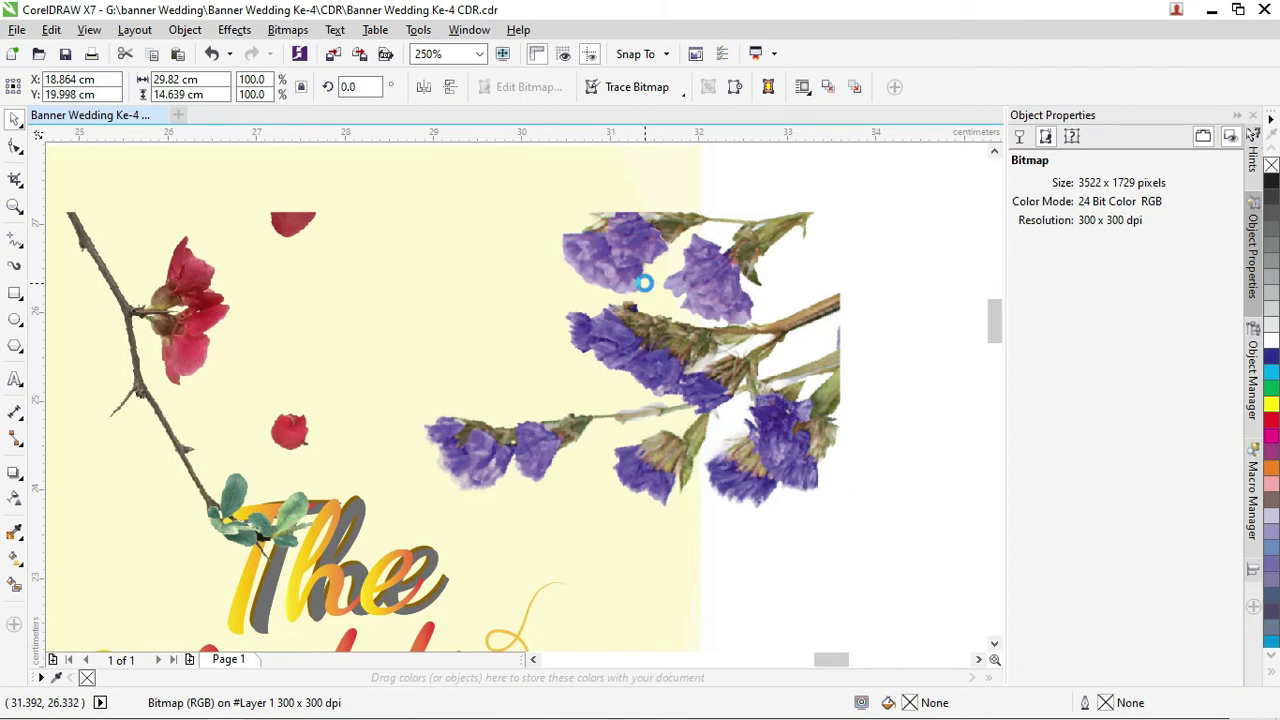
key("ctrl+z")
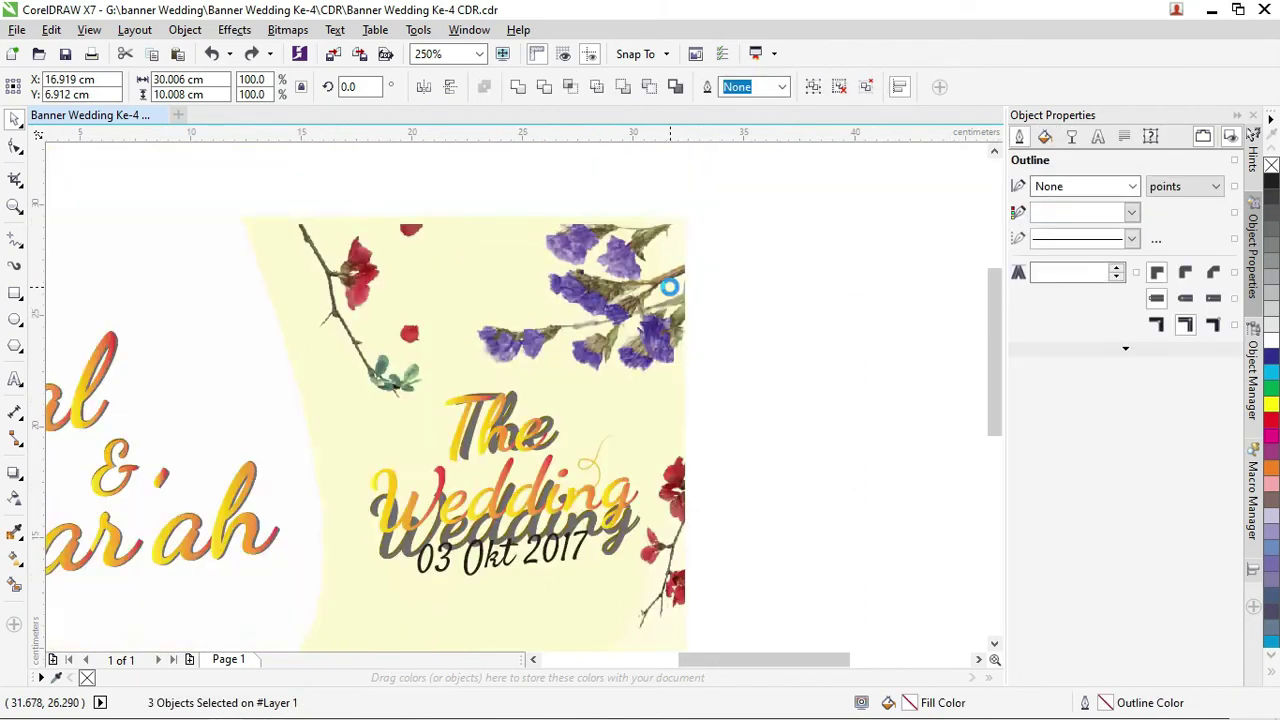
scroll(669, 287, "down", 2)
scroll(669, 287, "down", 2)
Ungroup all objects in the lower wedding banner
left_click(804, 382)
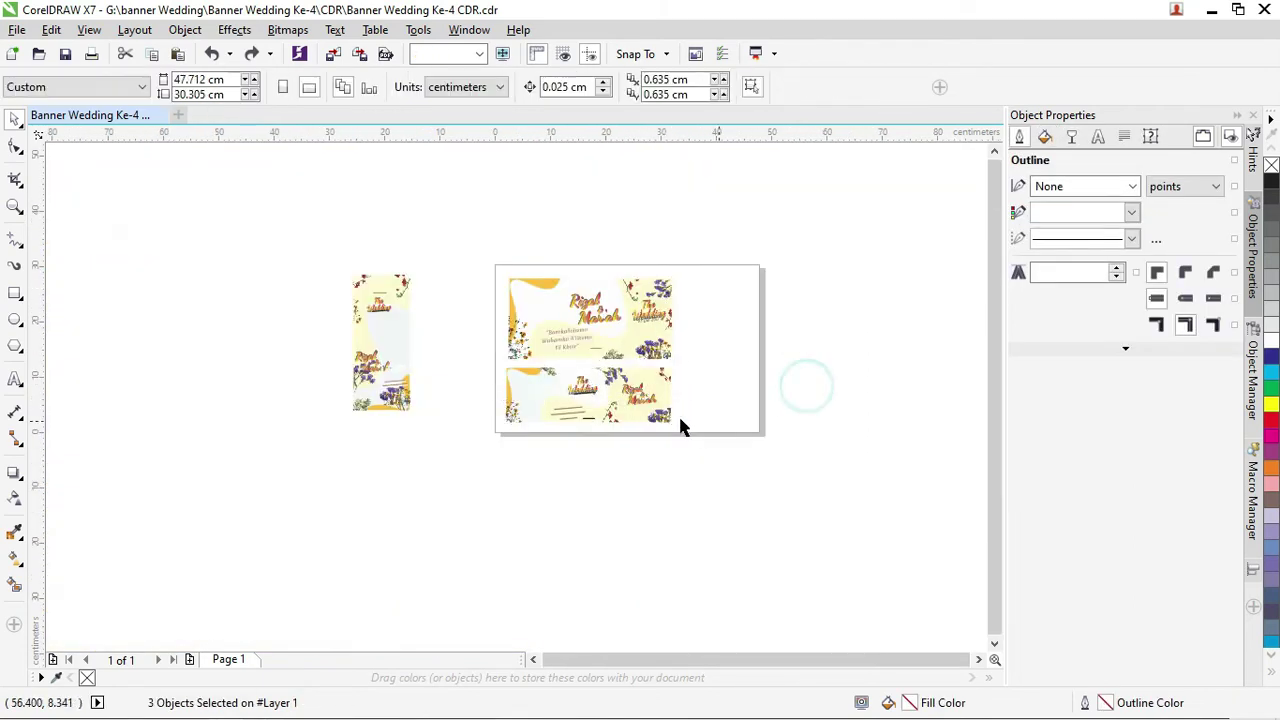
left_click(663, 414)
scroll(663, 414, "up", 1)
right_click(662, 414)
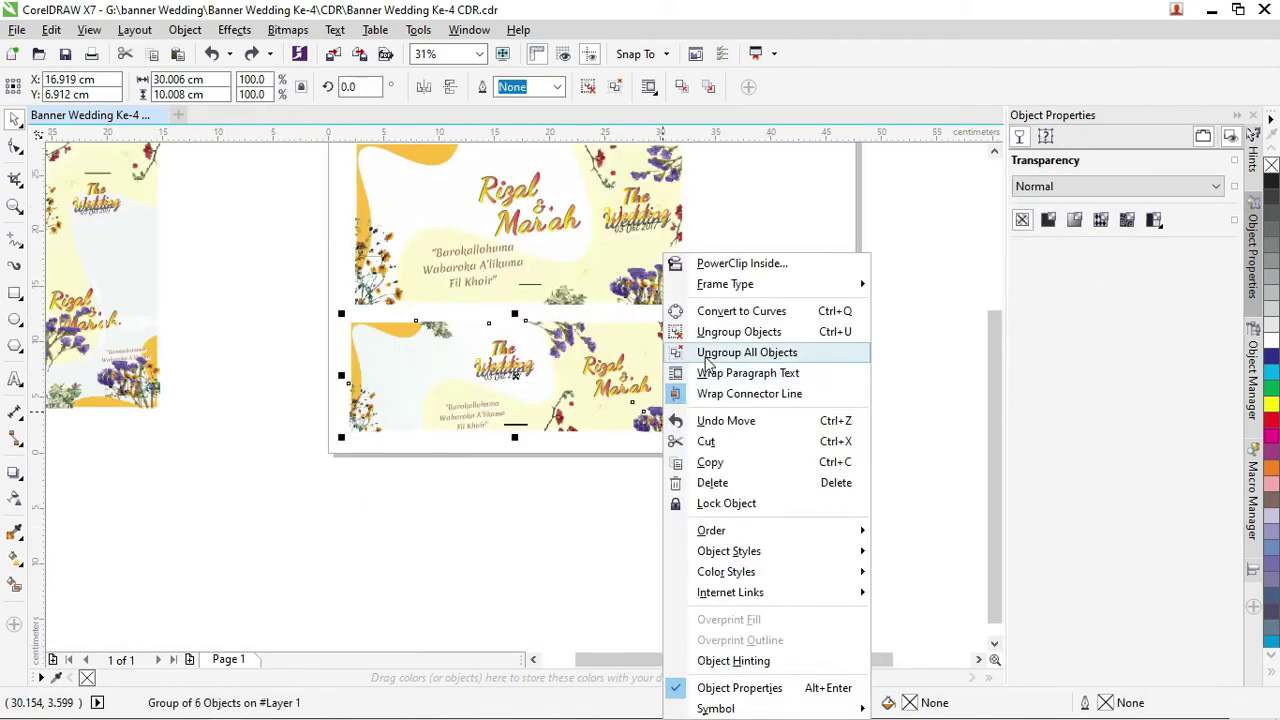
left_click(706, 353)
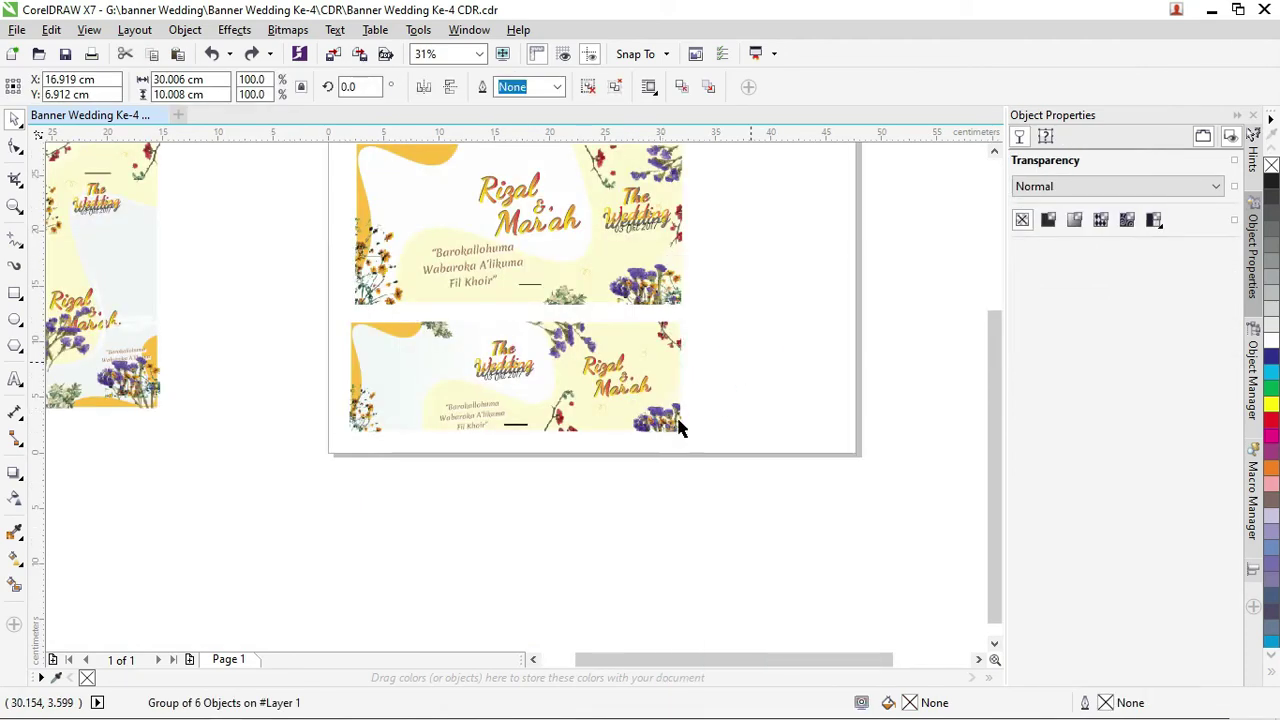
Try repositioning the lower banner's flower pieces, then undo those moves
mouse_move(670, 430)
left_mouse_down()
mouse_move(659, 527)
mouse_move(672, 488)
left_mouse_up()
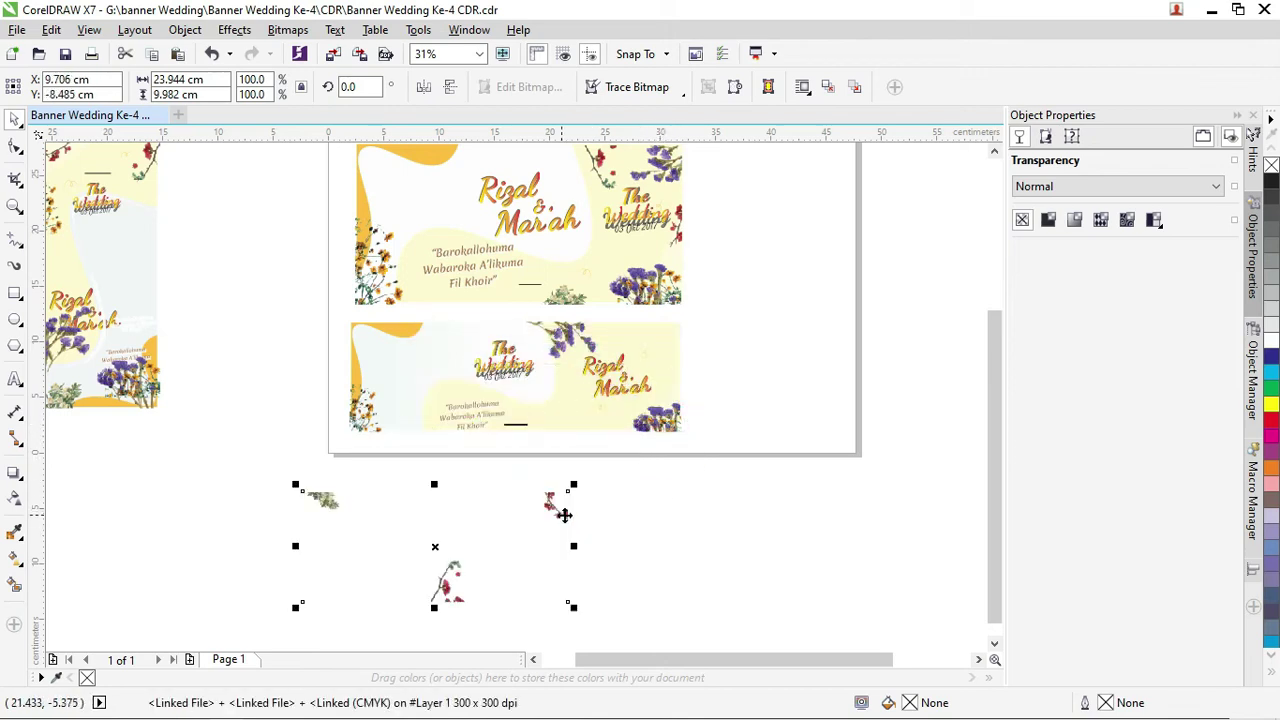
left_click(668, 428)
scroll(668, 428, "up", 1)
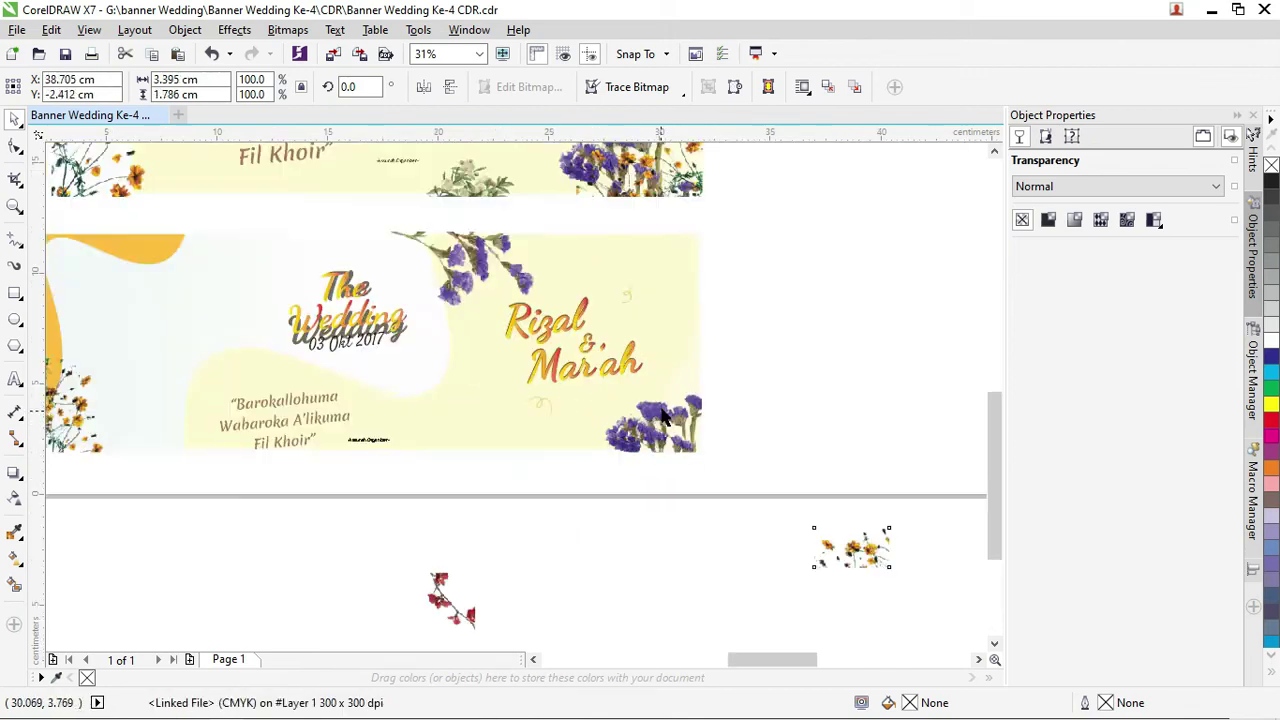
scroll(700, 430, "up", 1)
left_click(700, 430)
scroll(669, 414, "down", 2)
scroll(606, 377, "down", 2)
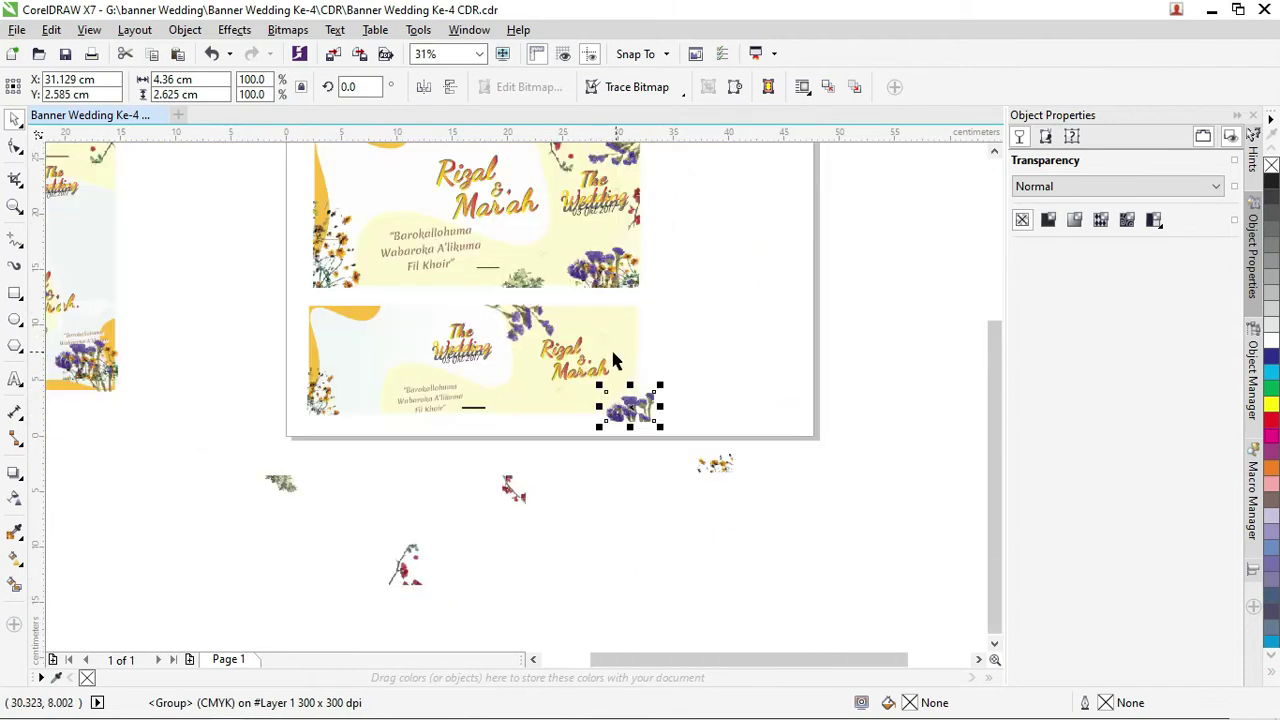
left_click_drag(612, 280, 673, 300)
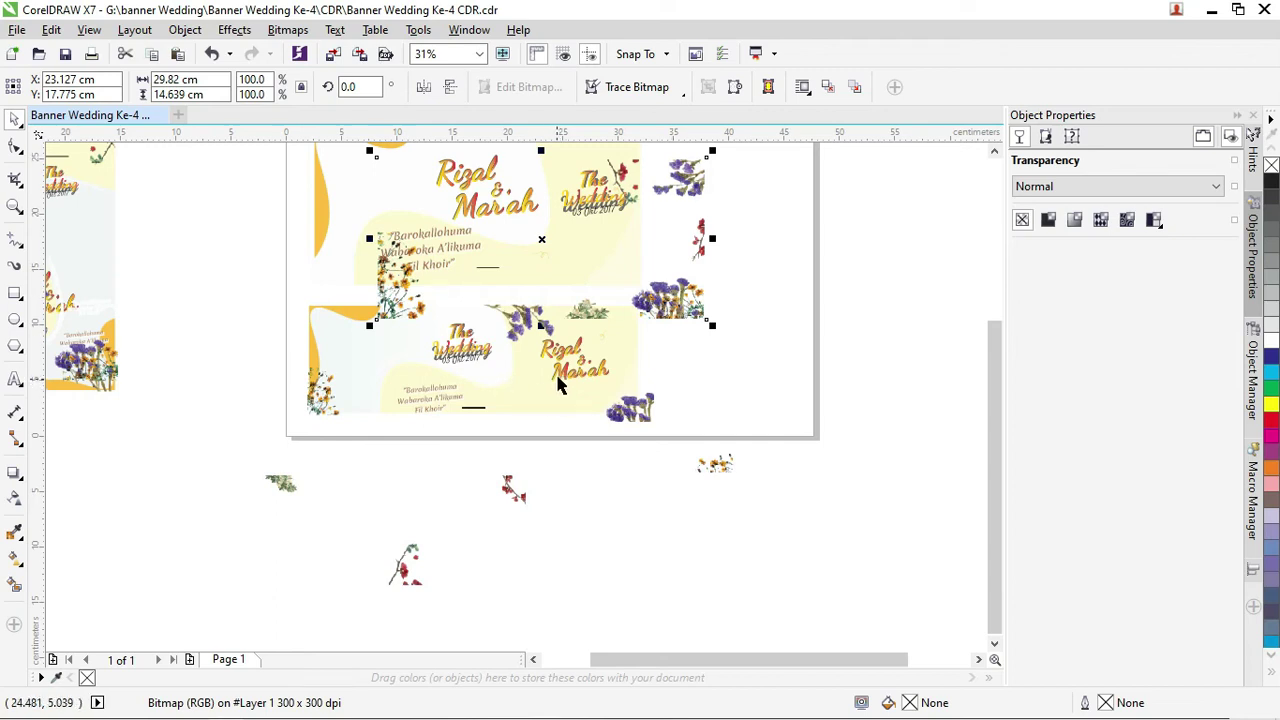
key("ctrl+z")
key("ctrl+z")
key("ctrl+z")
key("ctrl+z")
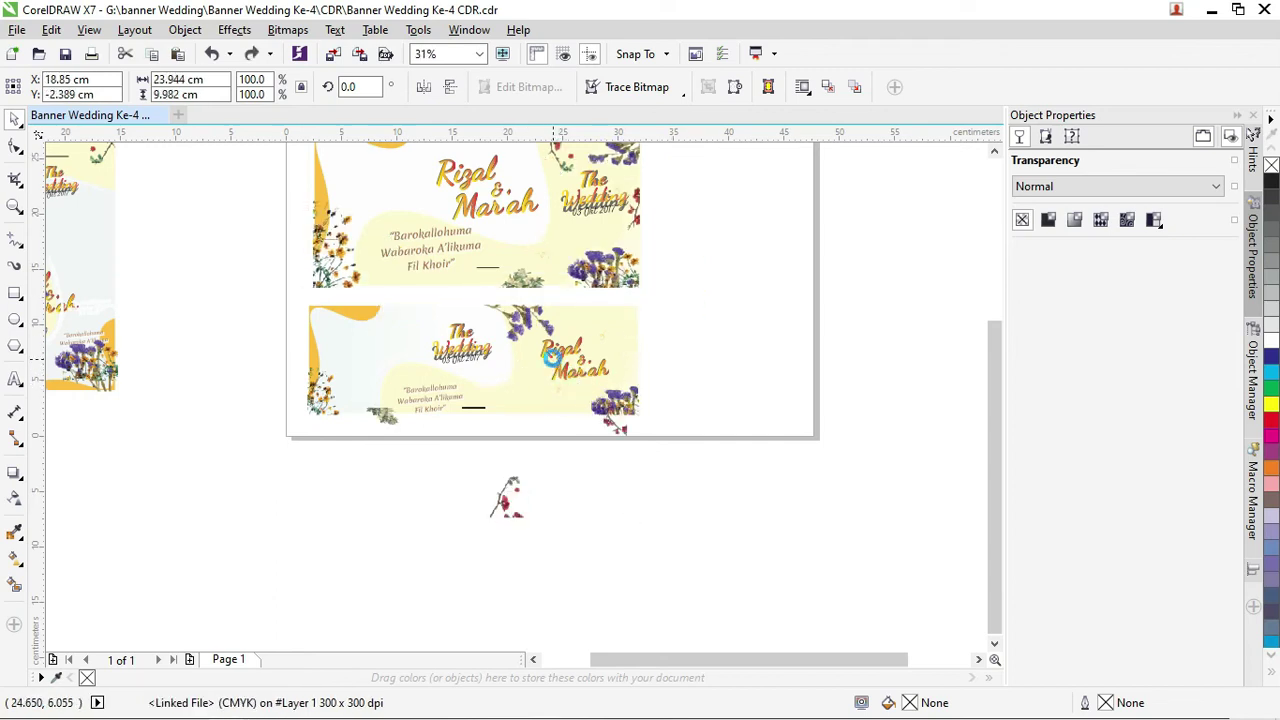
key("ctrl+z")
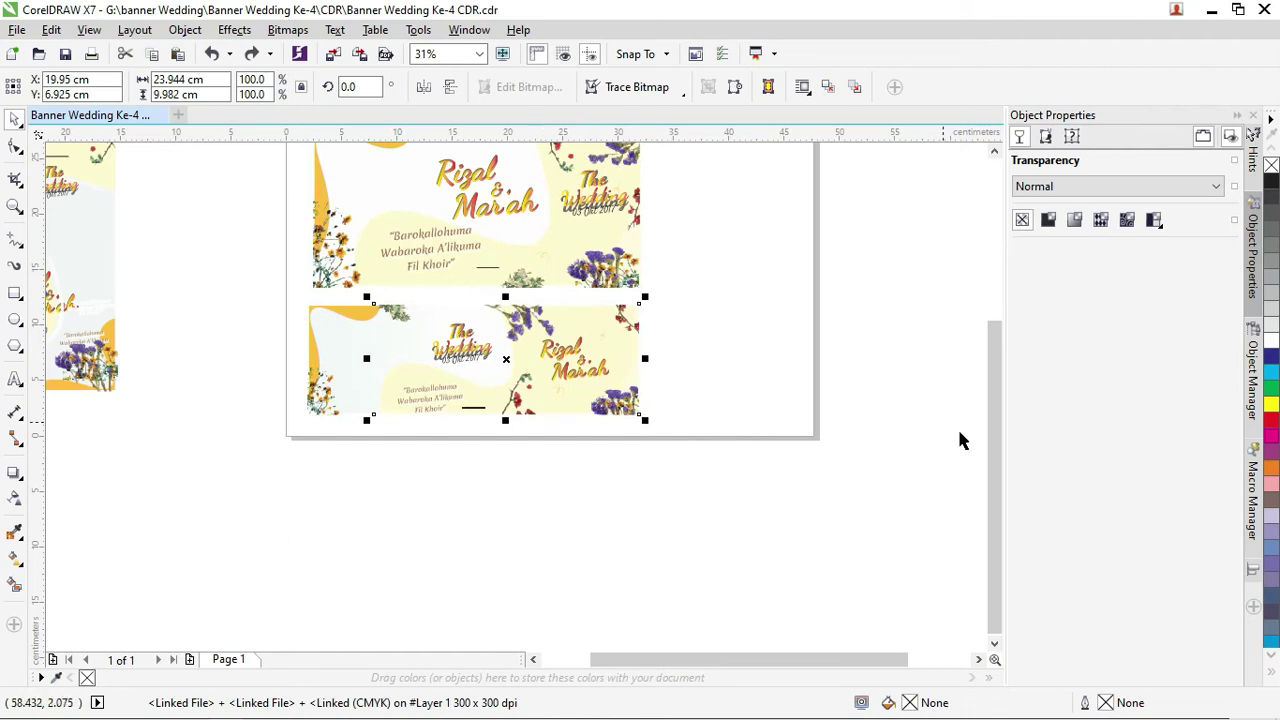
Marquee-select all lower banner pieces and move them left off the page
left_click_drag(992, 444, 992, 404)
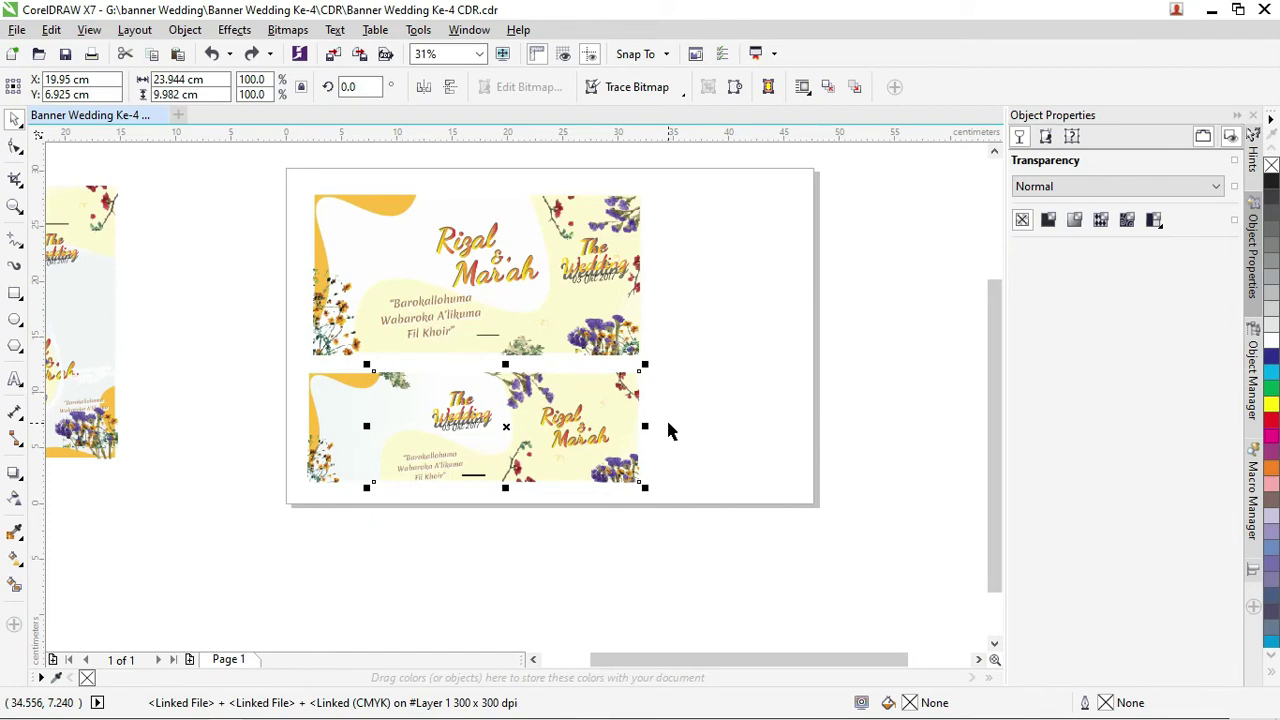
left_click_drag(691, 523, 303, 371)
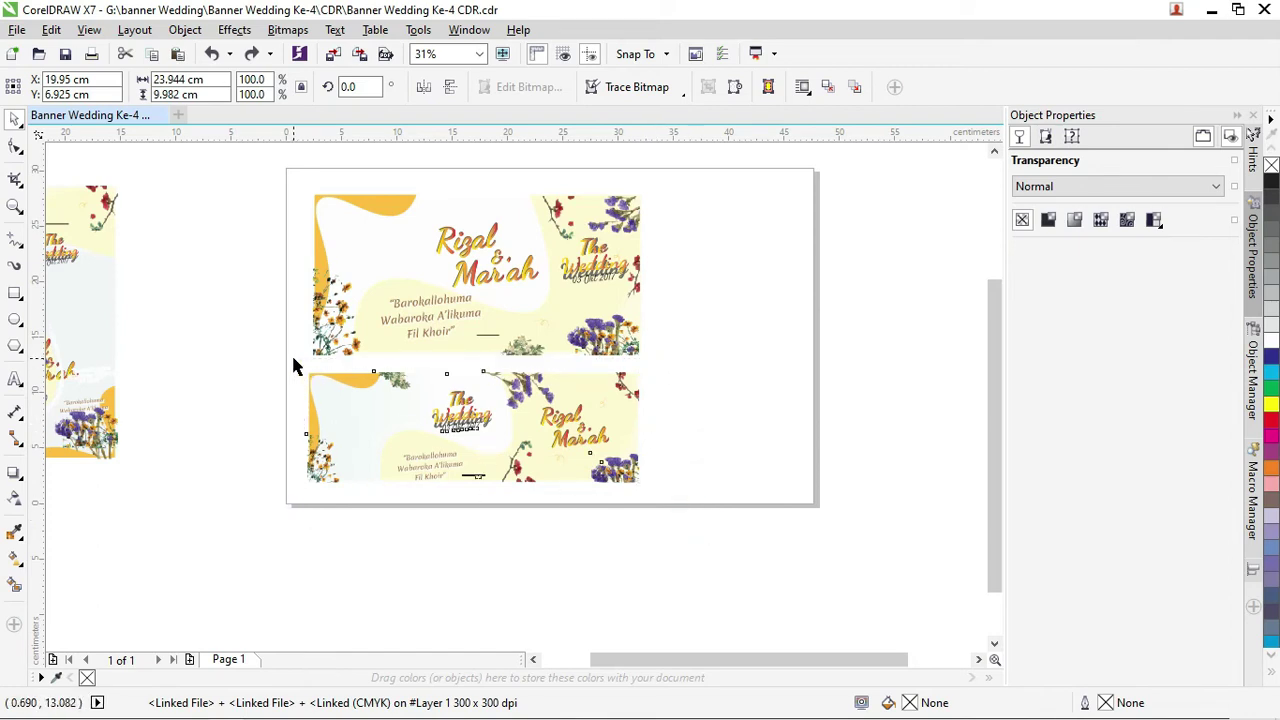
scroll(536, 390, "down", 1)
left_click_drag(452, 381, 214, 300)
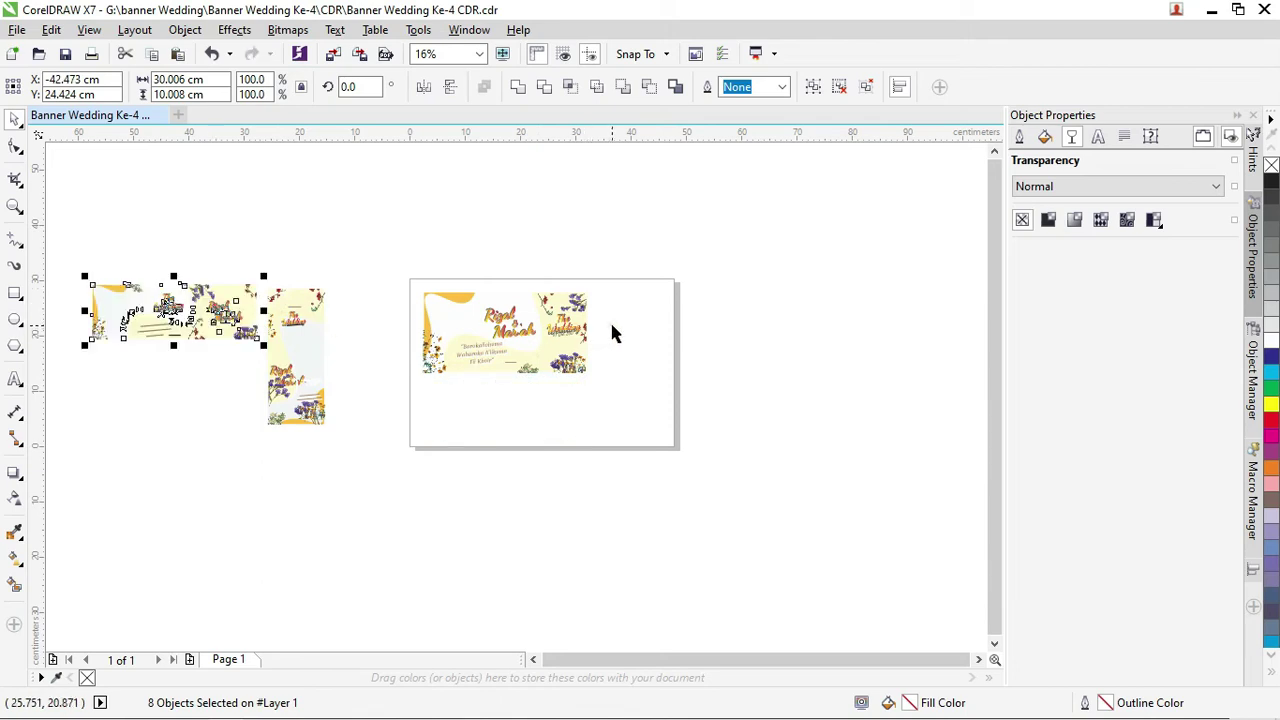
key("Escape")
left_click(548, 328)
scroll(600, 330, "up", 3)
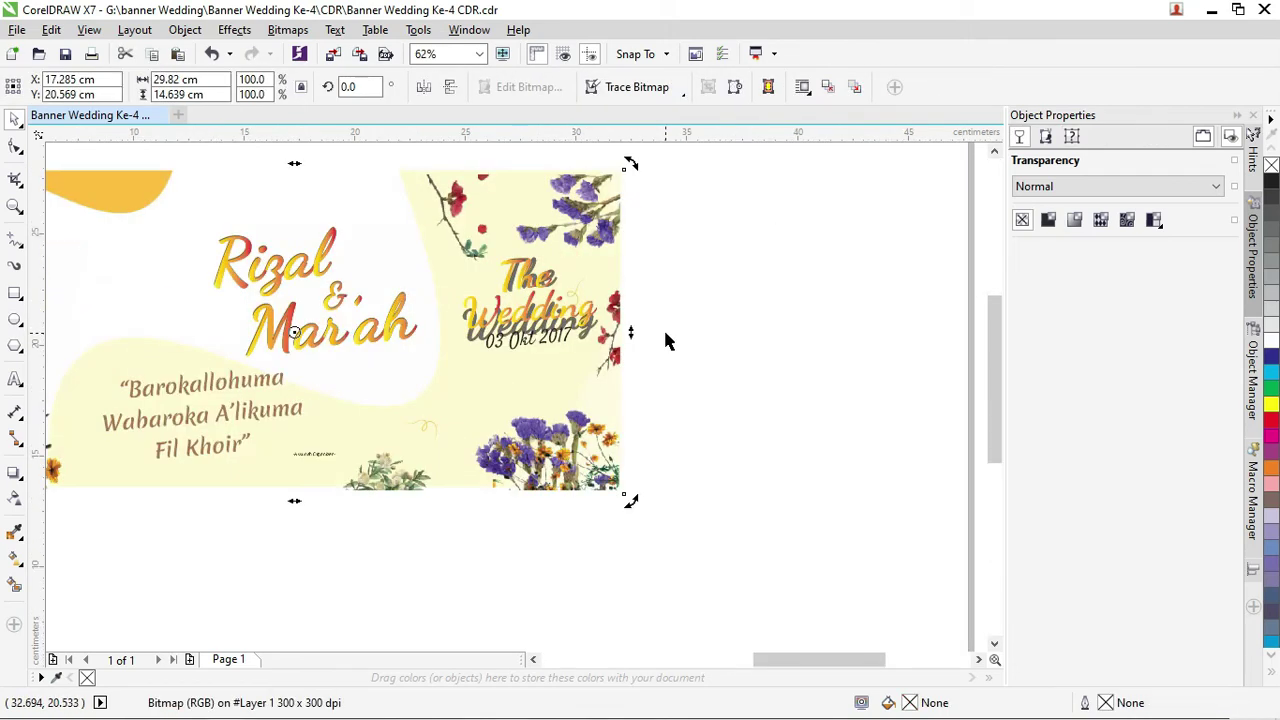
left_click(560, 325)
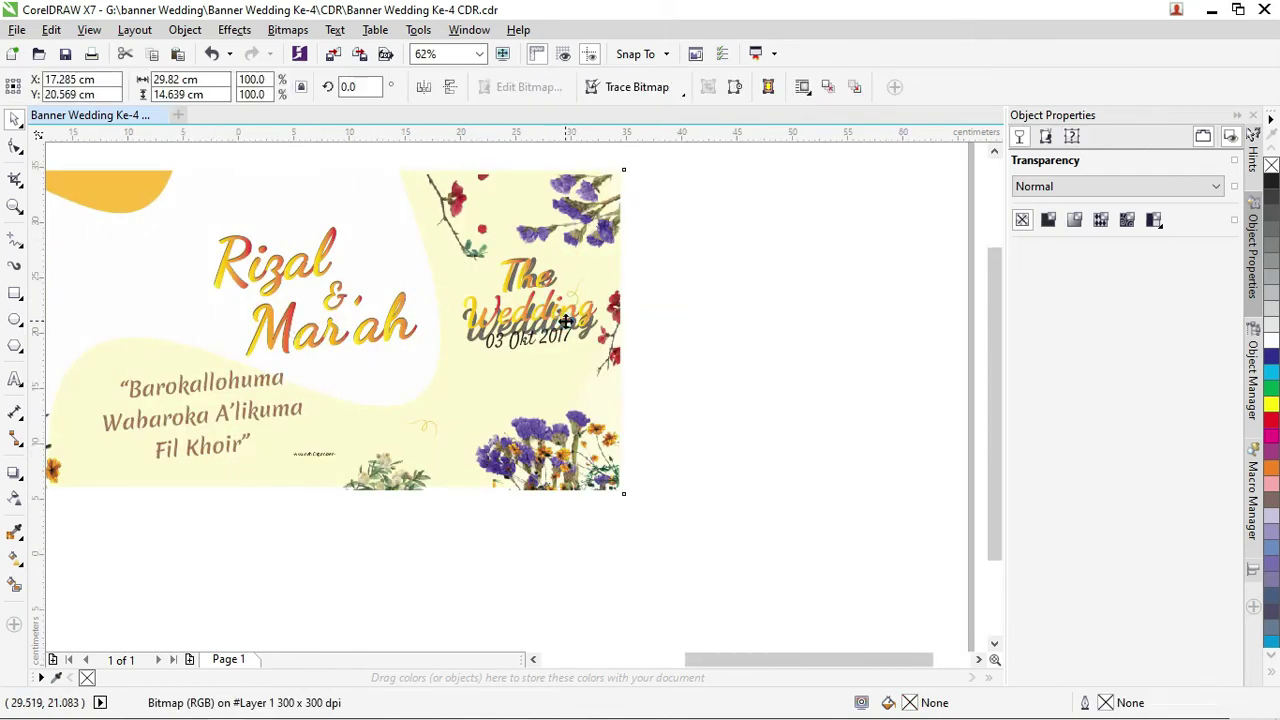
scroll(570, 325, "down", 3)
left_click_drag(579, 325, 571, 385)
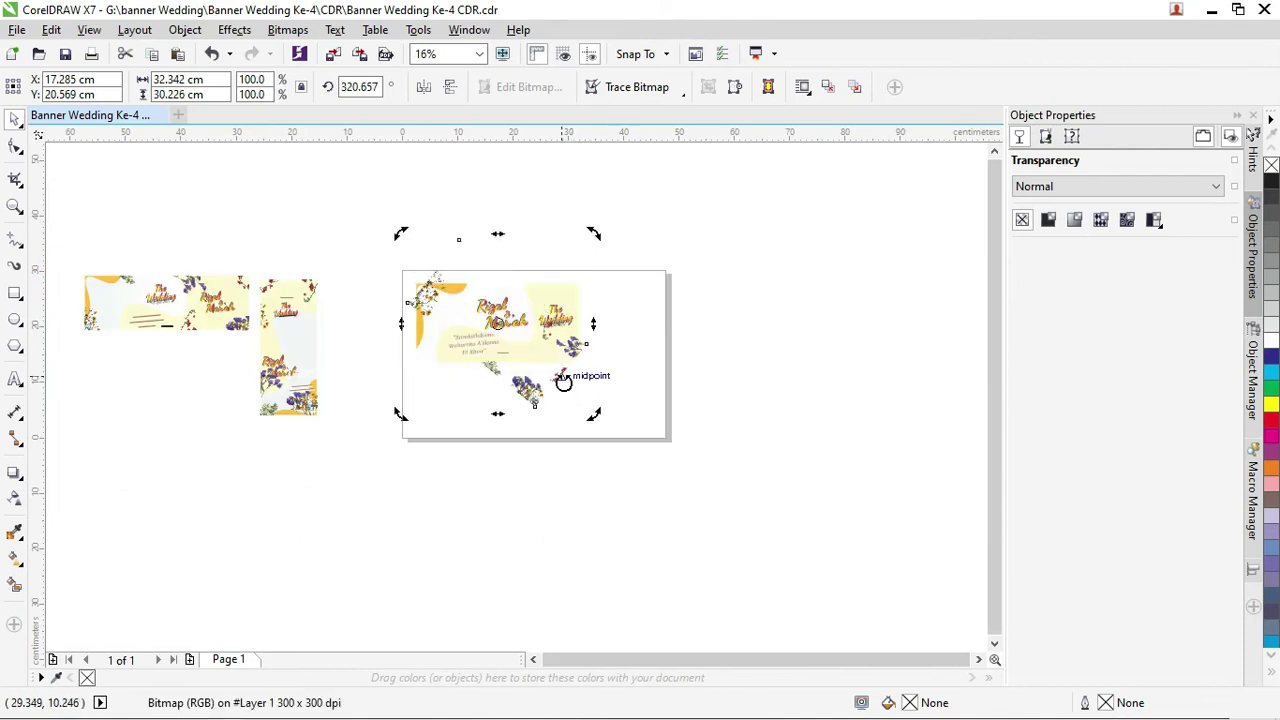
left_click_drag(569, 330, 560, 425)
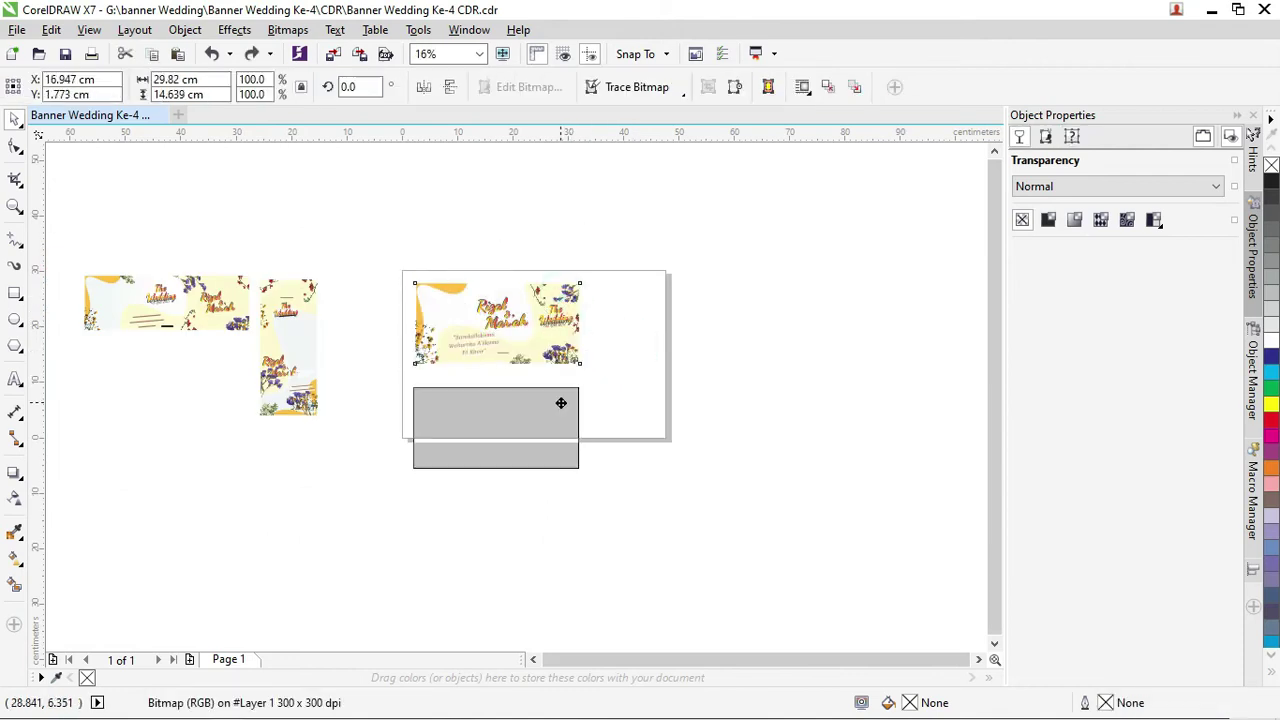
left_click(555, 323)
scroll(555, 322, "up", 2)
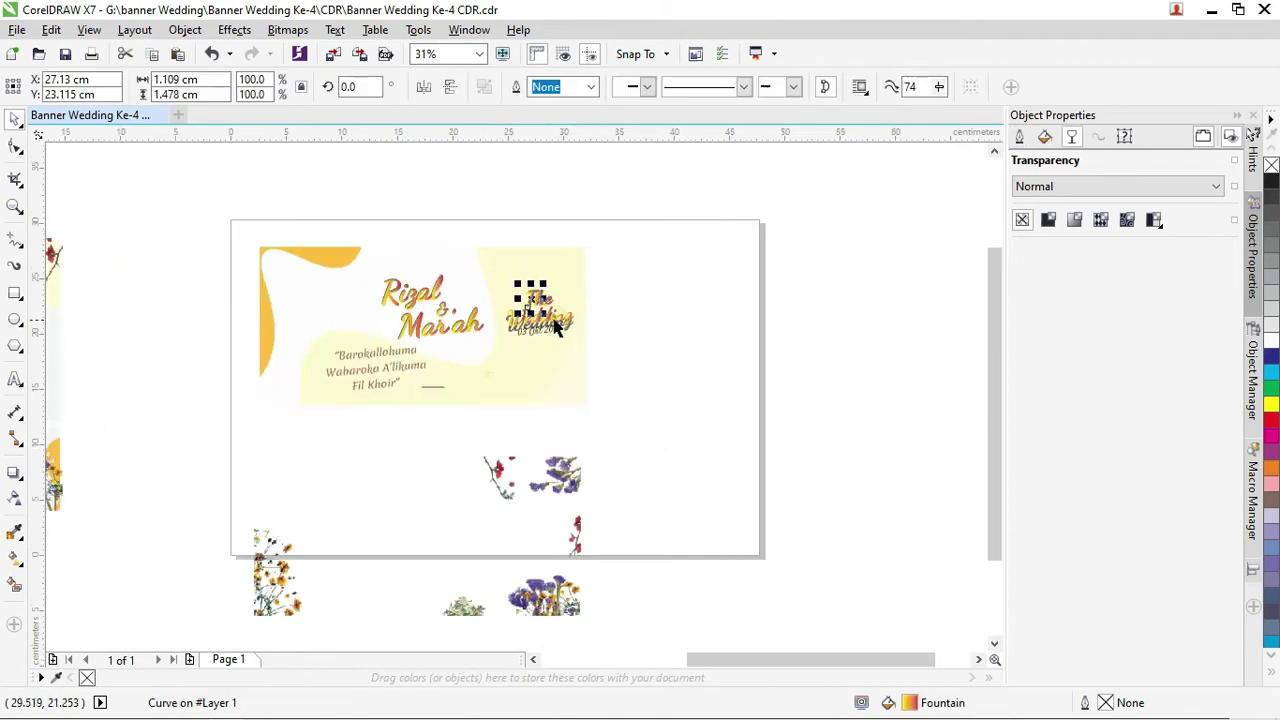
scroll(555, 322, "up", 3)
scroll(555, 322, "up", 3)
left_click(522, 316)
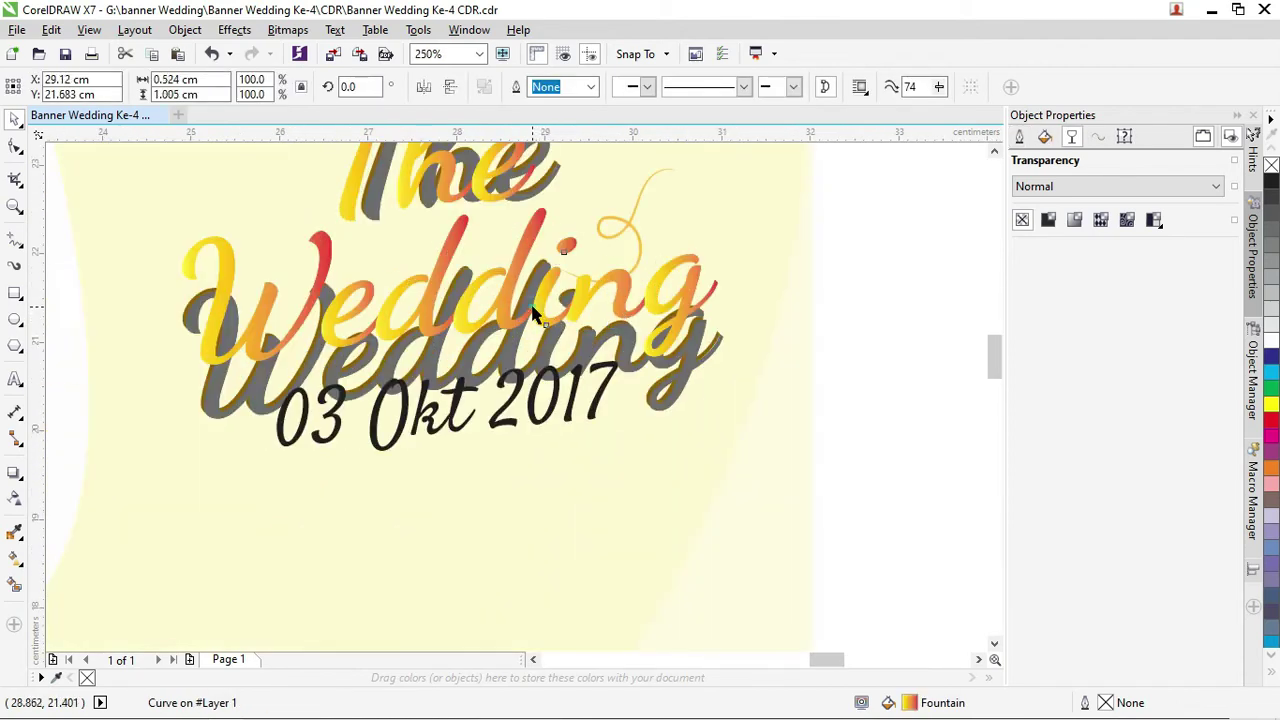
left_click(440, 328)
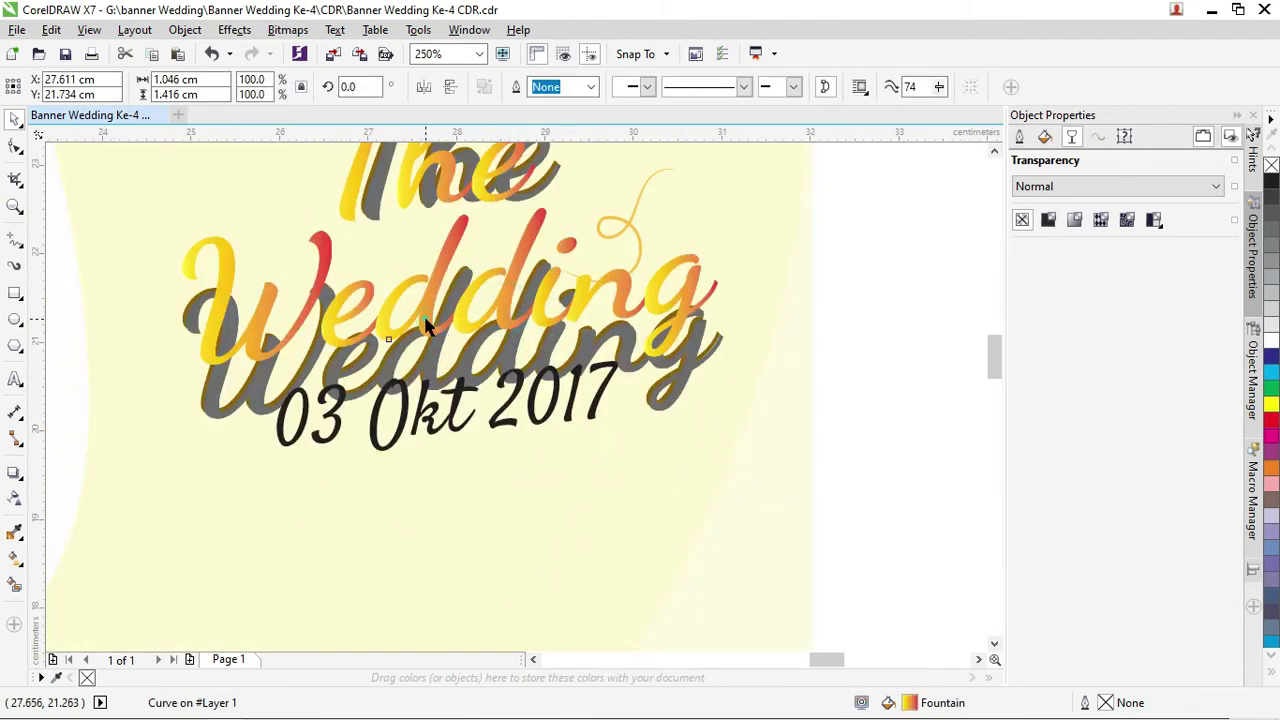
left_click(326, 326)
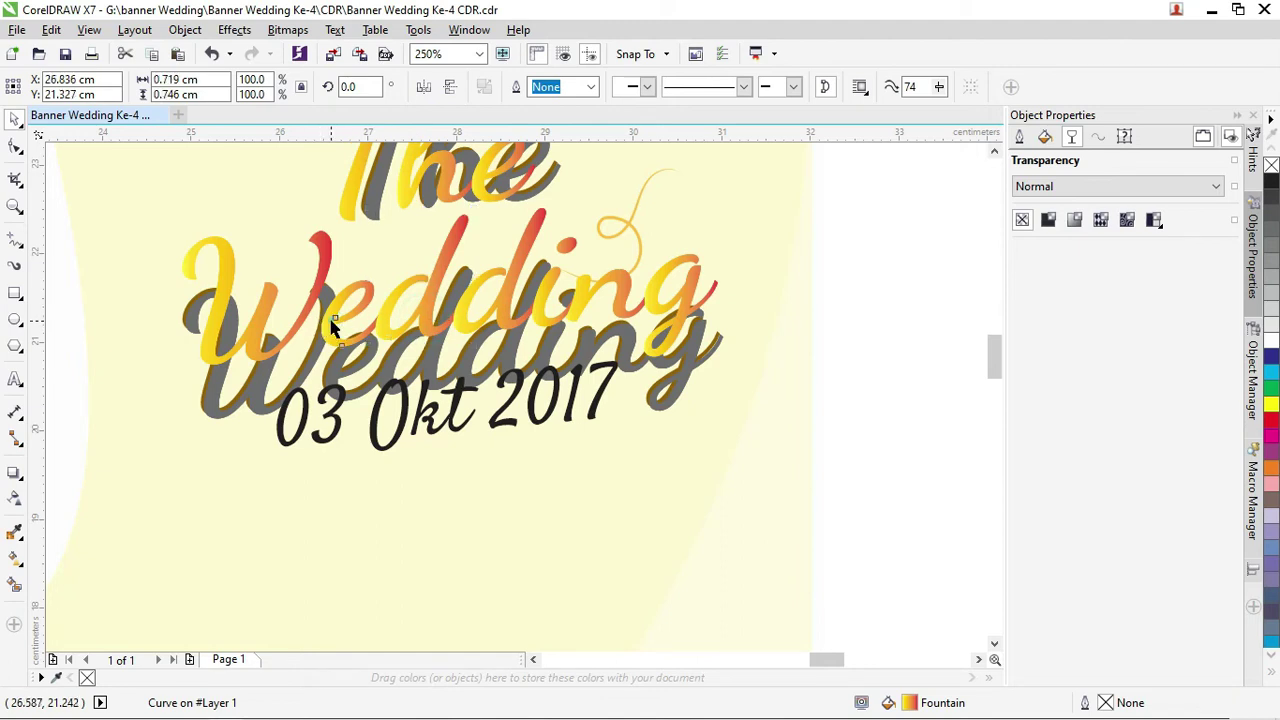
scroll(329, 323, "down", 2)
key("Escape")
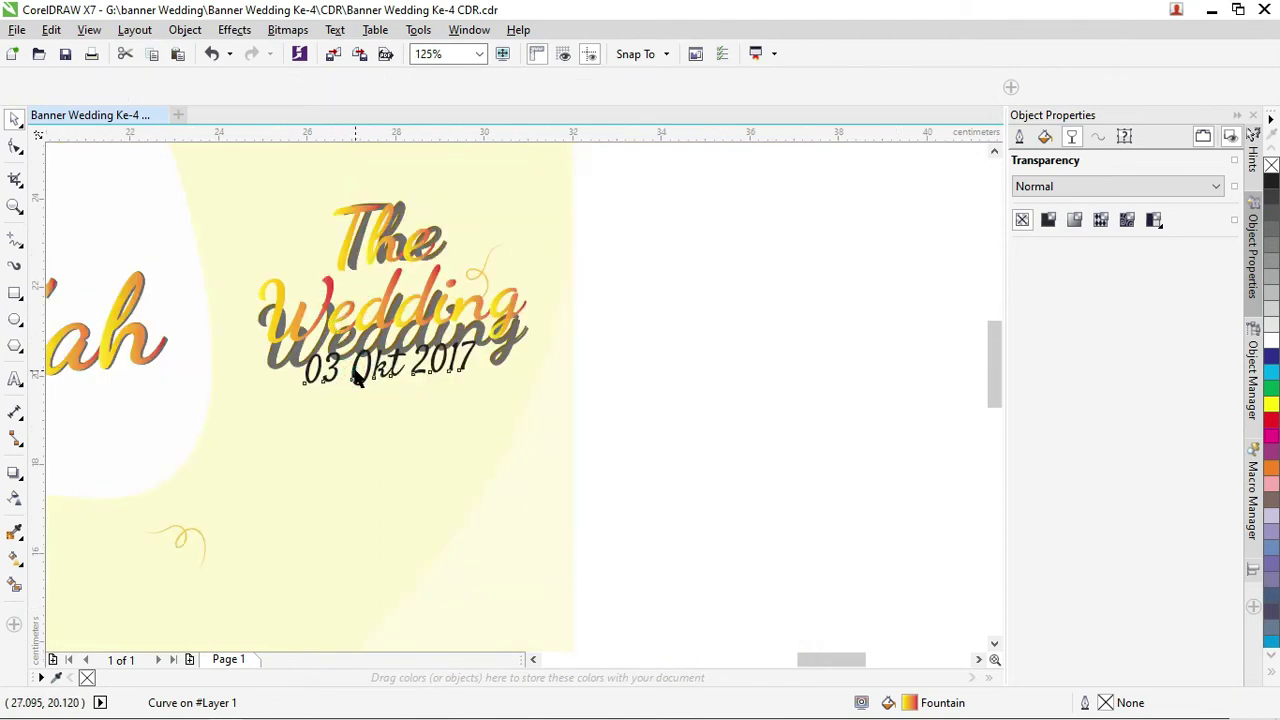
left_click(420, 367)
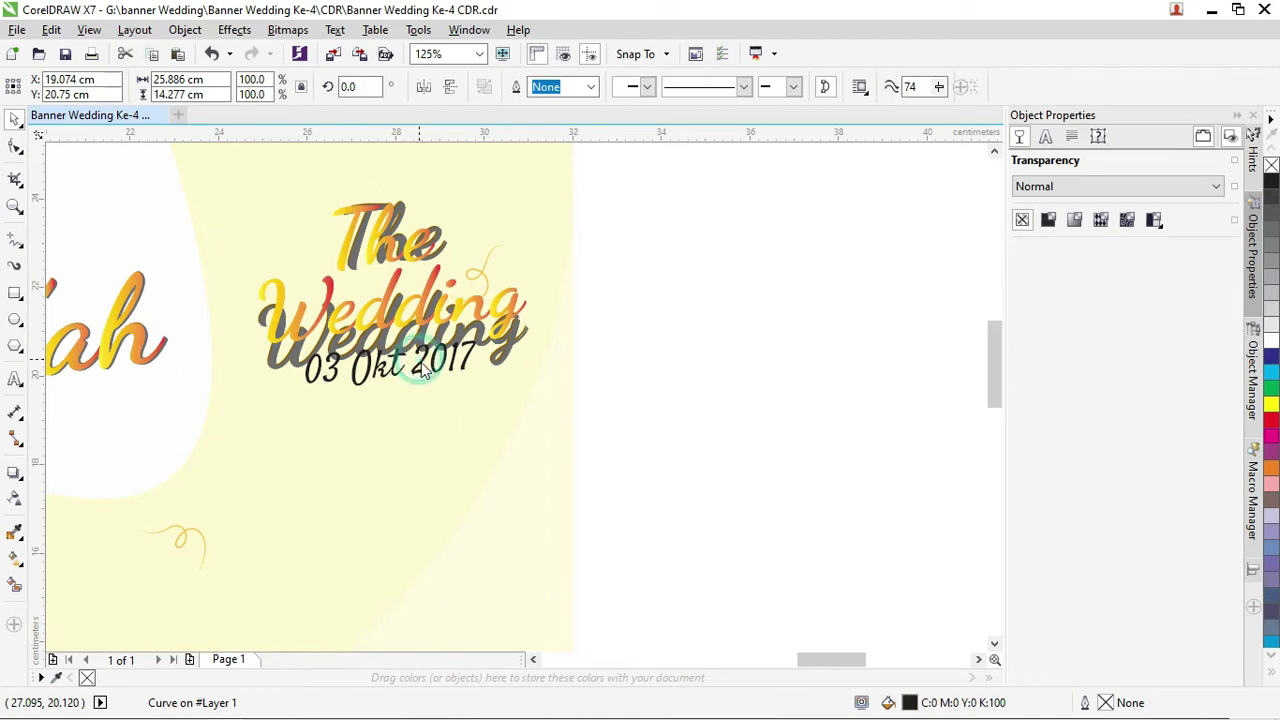
left_click(425, 368)
left_click(15, 146)
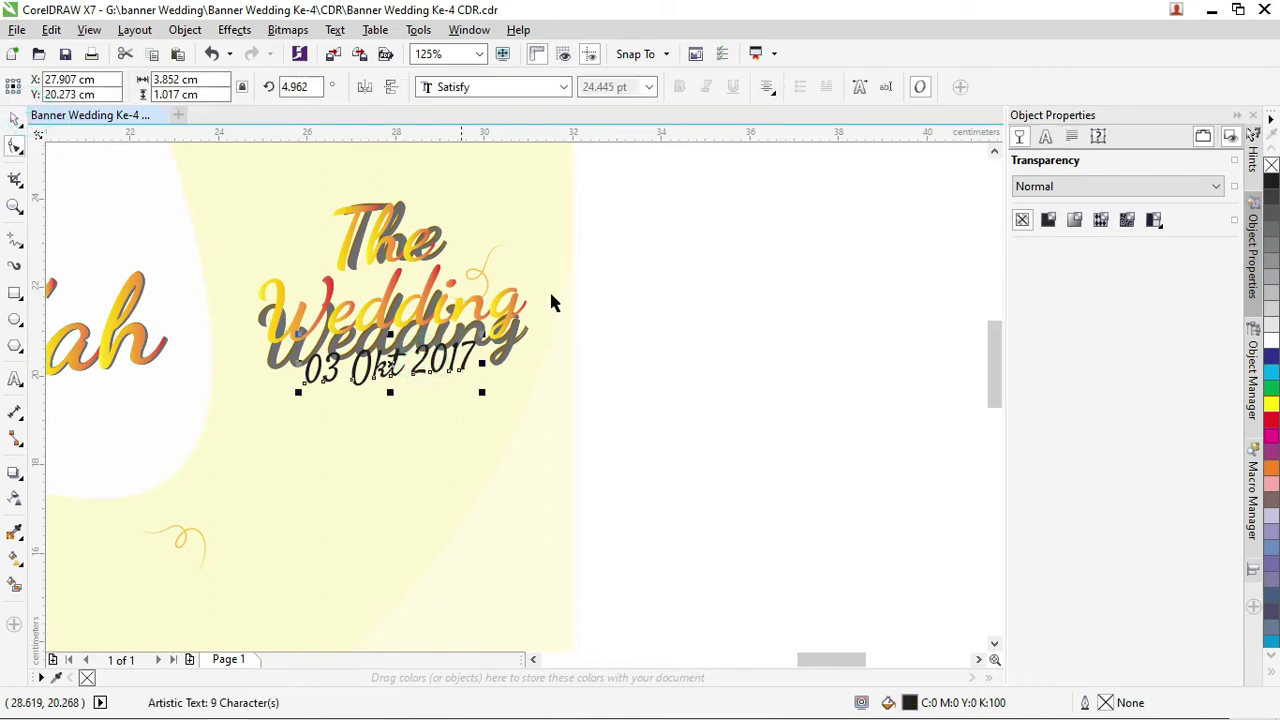
left_click(663, 291)
left_click(453, 360)
double_click(453, 360)
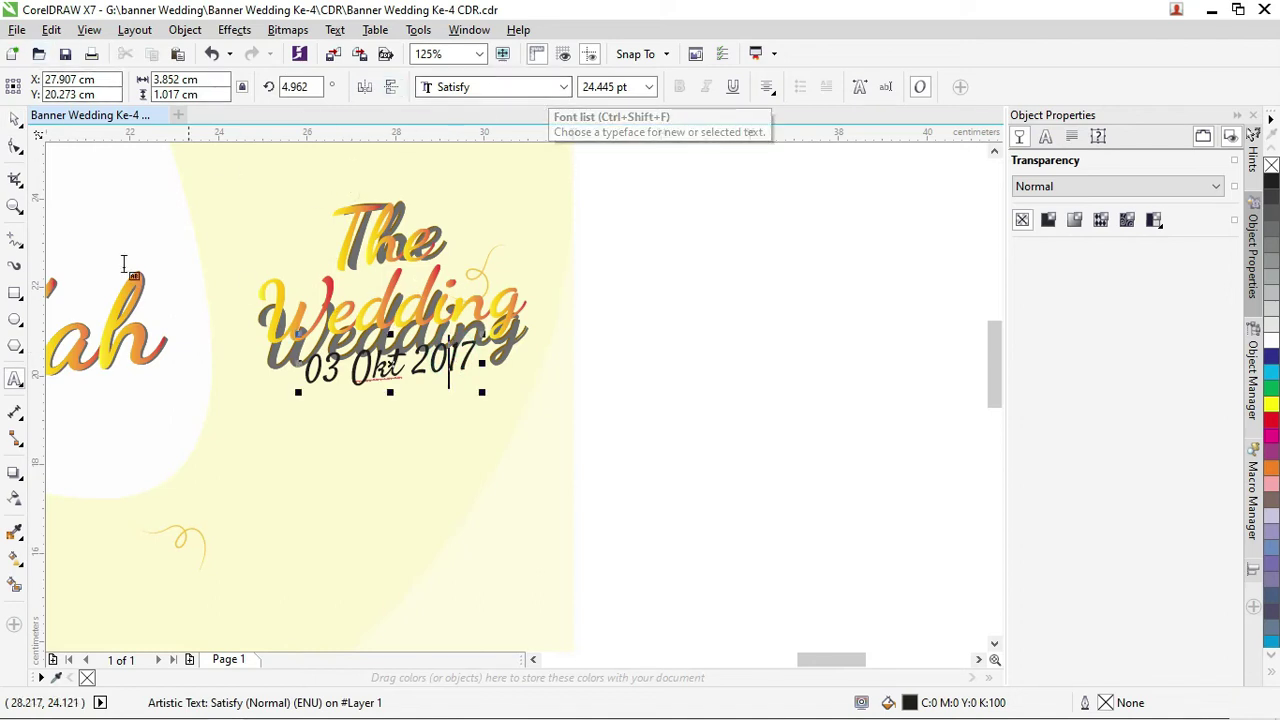
left_click(15, 118)
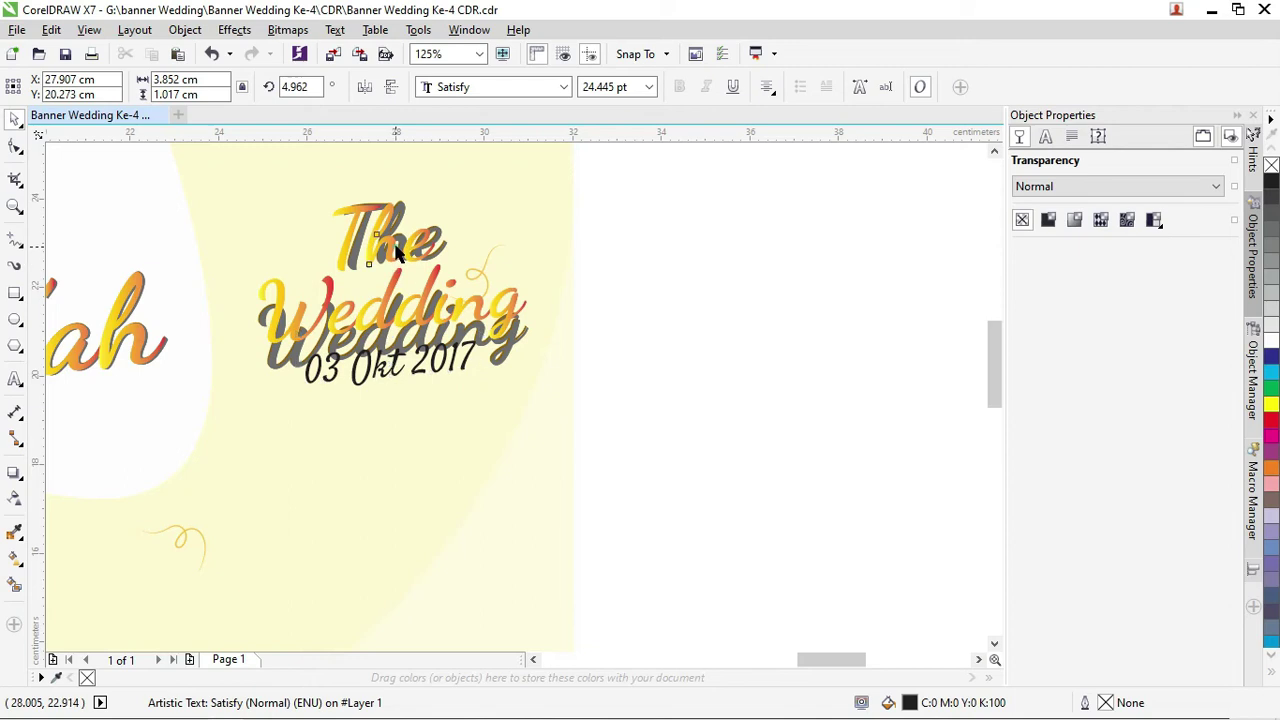
left_click(396, 266)
scroll(350, 258, "down", 2)
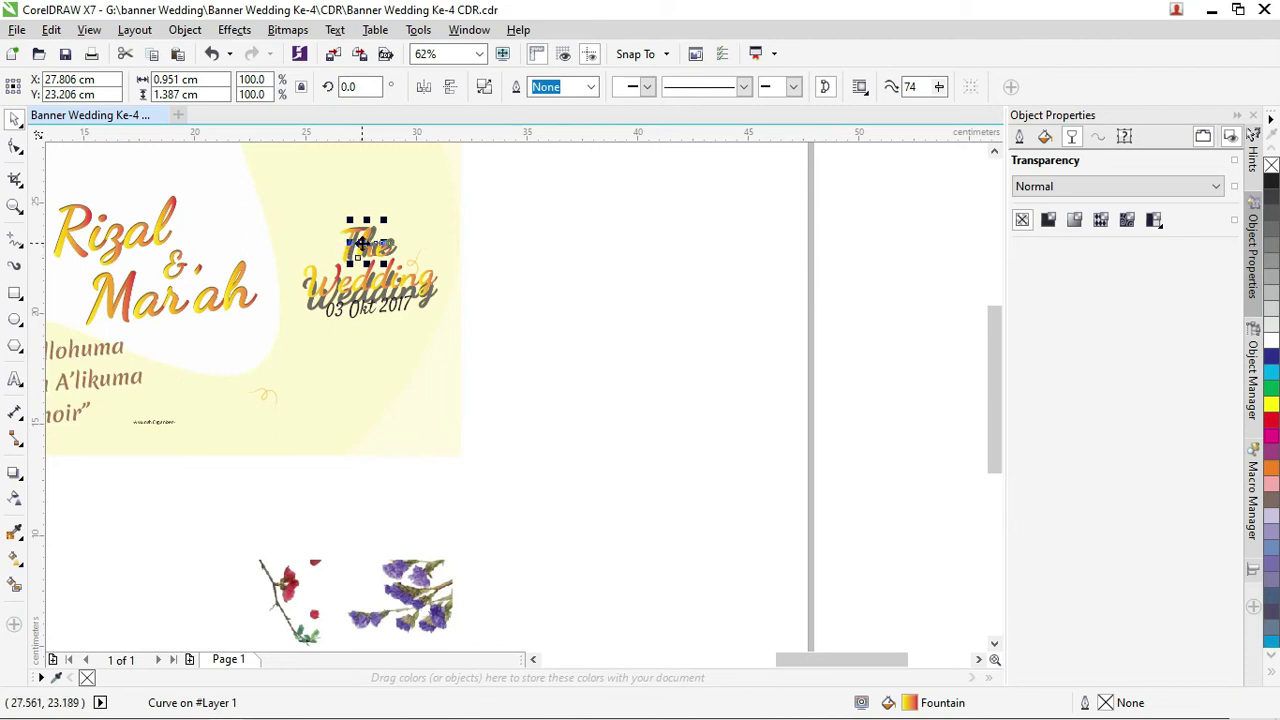
Type the word 'Pernikahan' as new text to the right of the banner
left_click(530, 283)
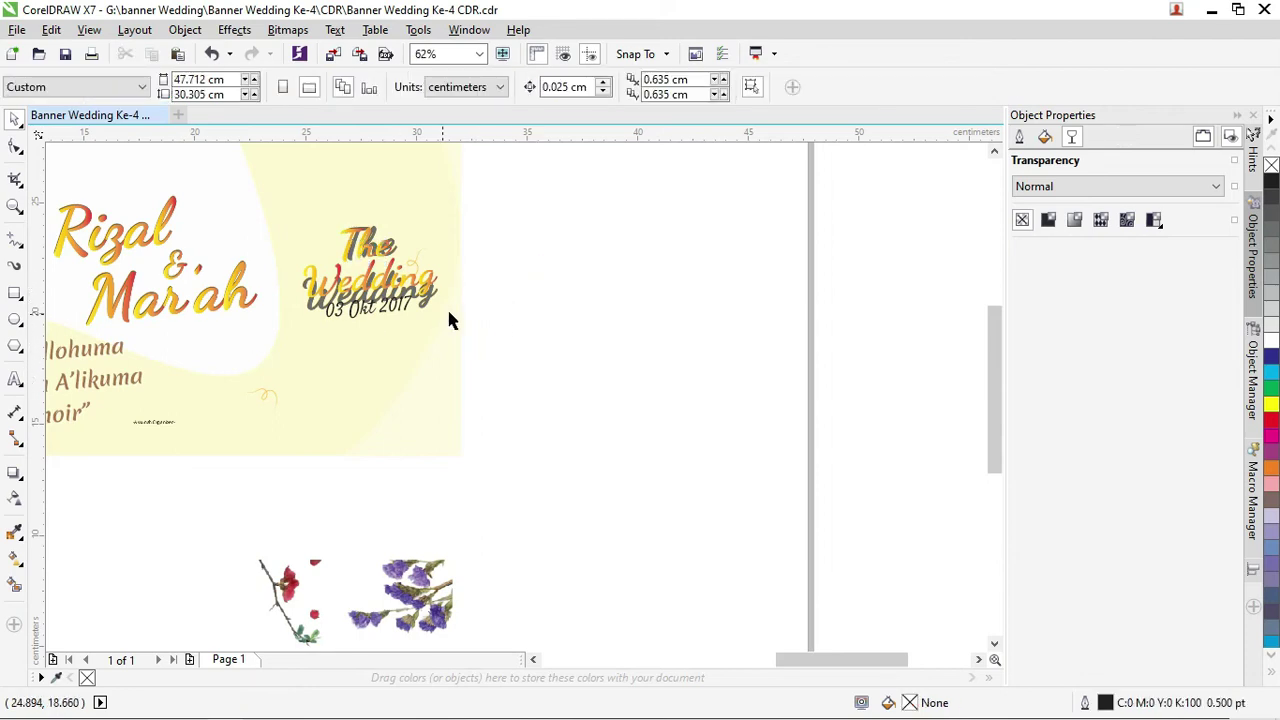
left_click(15, 378)
left_click(614, 338)
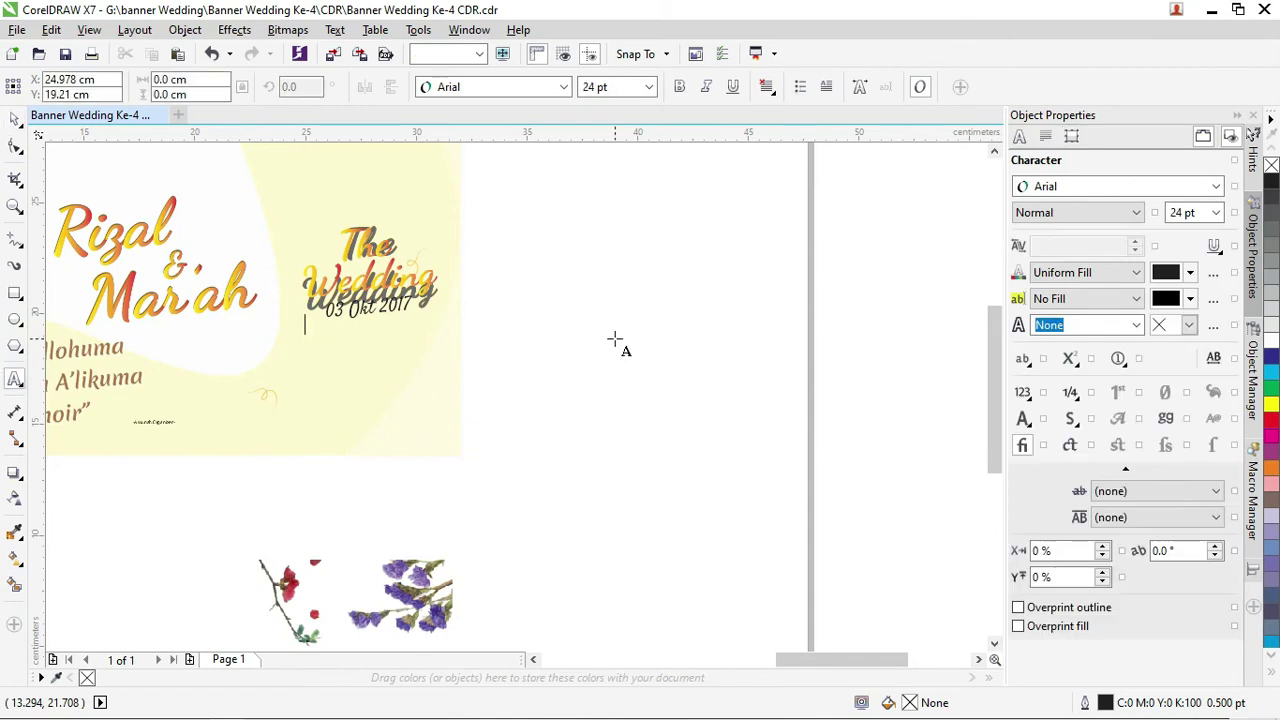
left_click(15, 119)
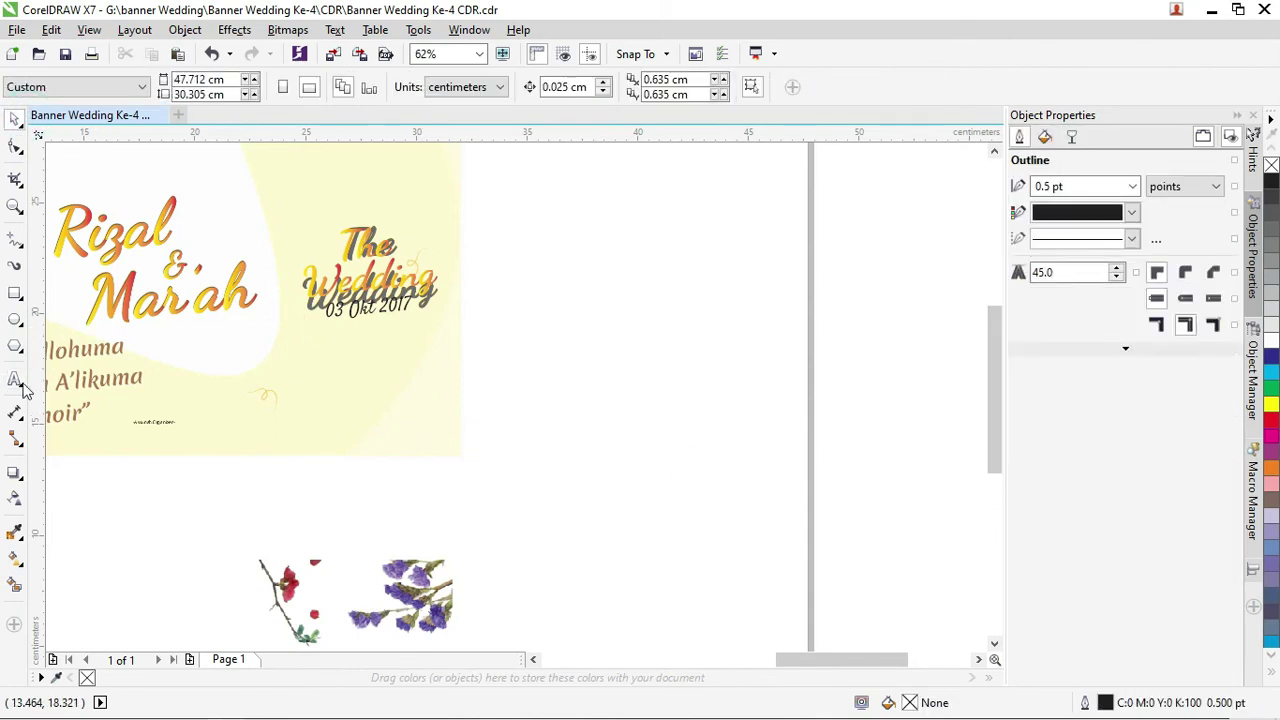
left_click(15, 378)
left_click(534, 387)
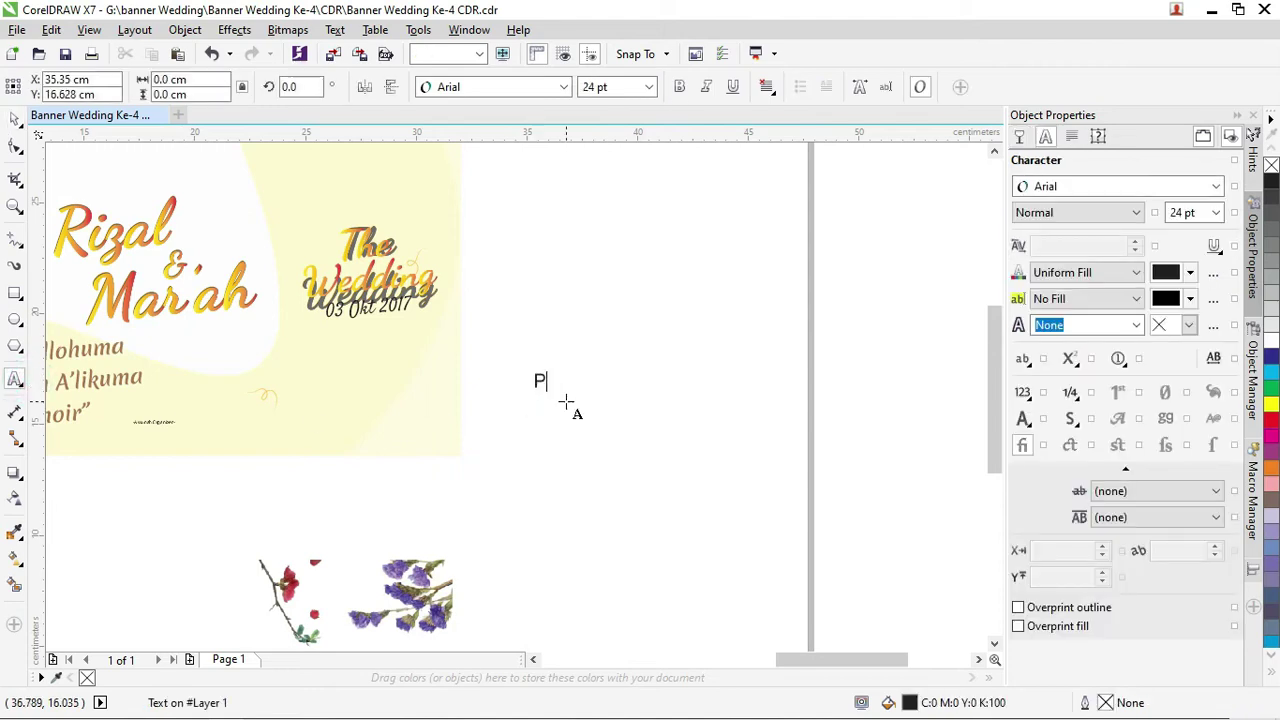
type("ernika")
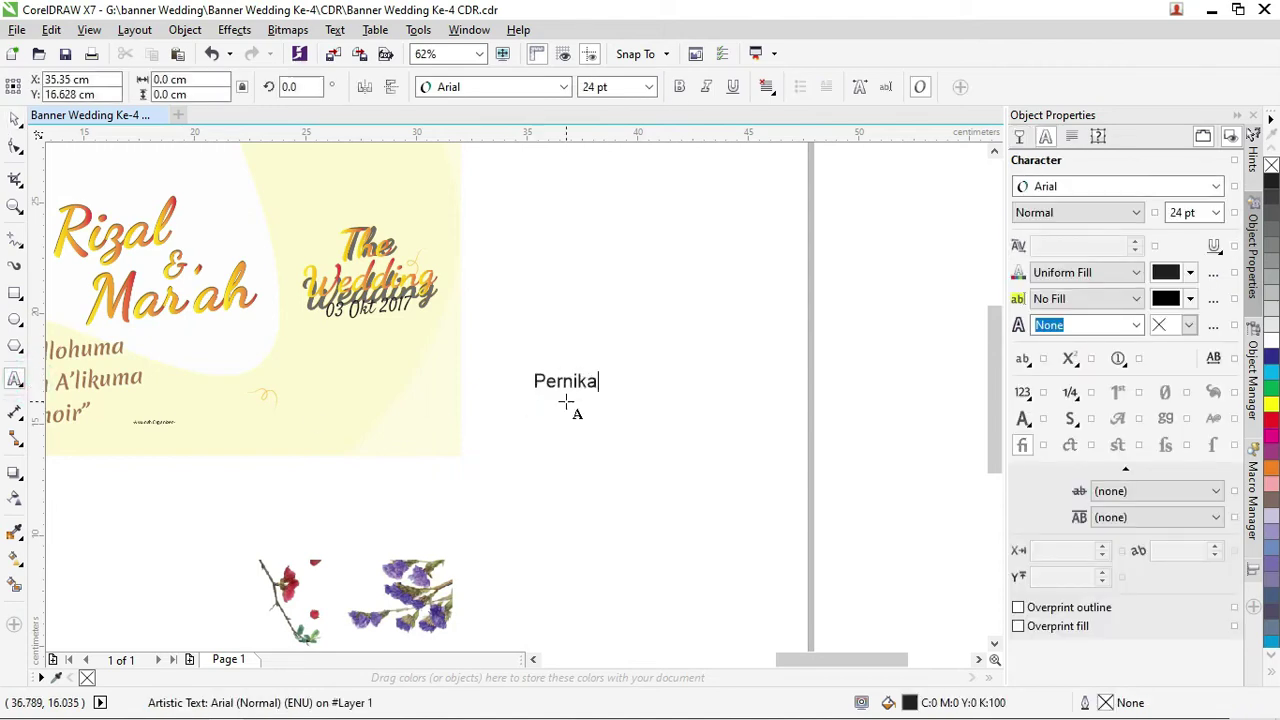
Set Pernikahan in the Satisfy font and enlarge it to about 78 pt
key("ctrl+a")
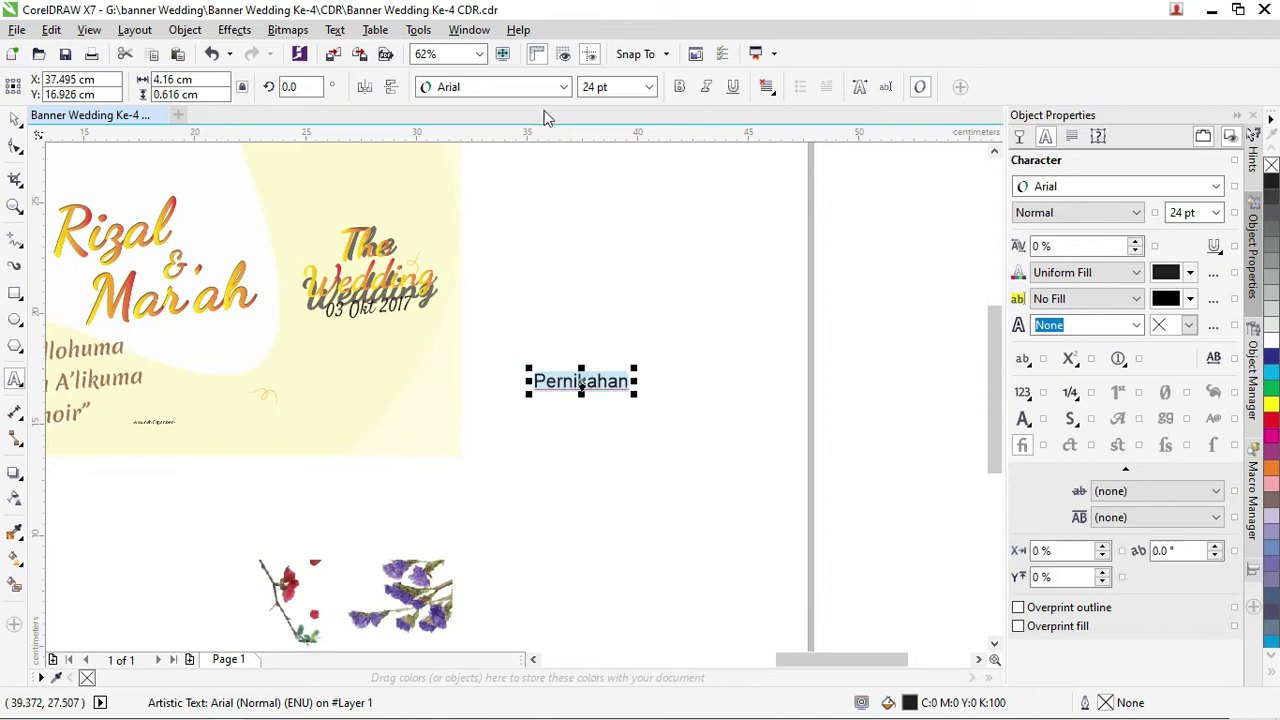
left_click(514, 87)
left_click(519, 131)
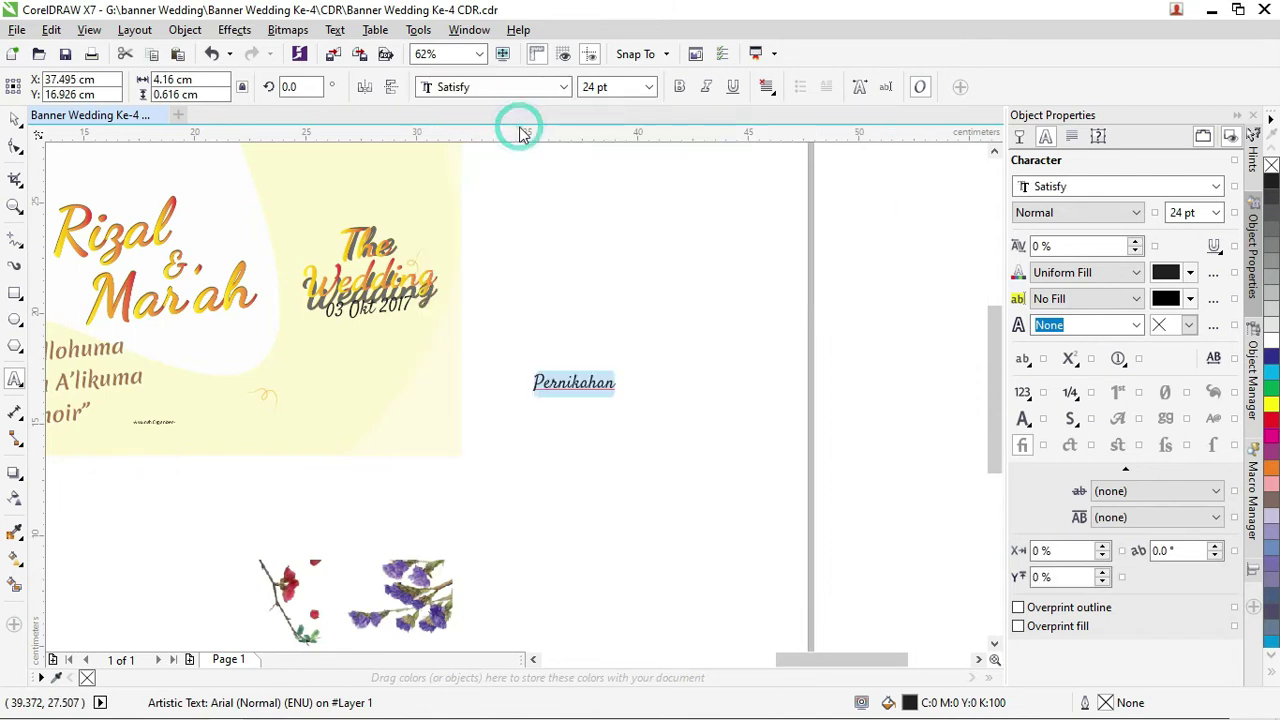
left_click(15, 118)
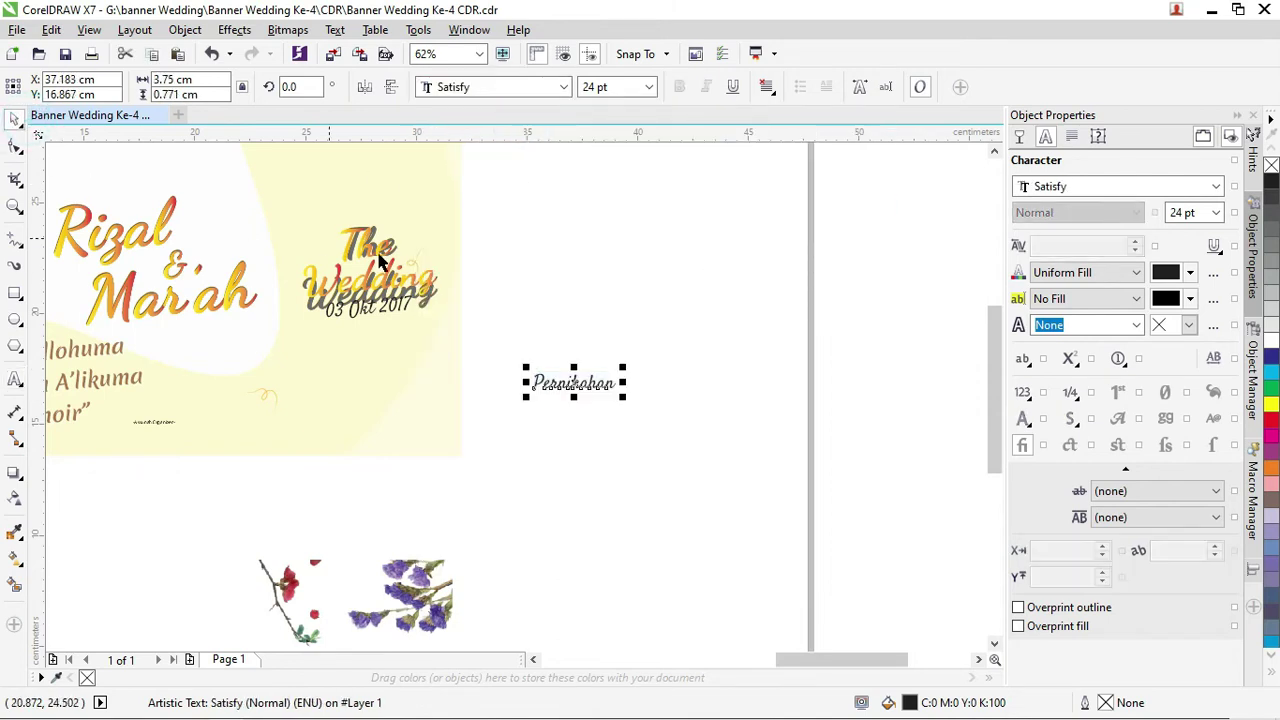
left_click_drag(626, 366, 809, 262)
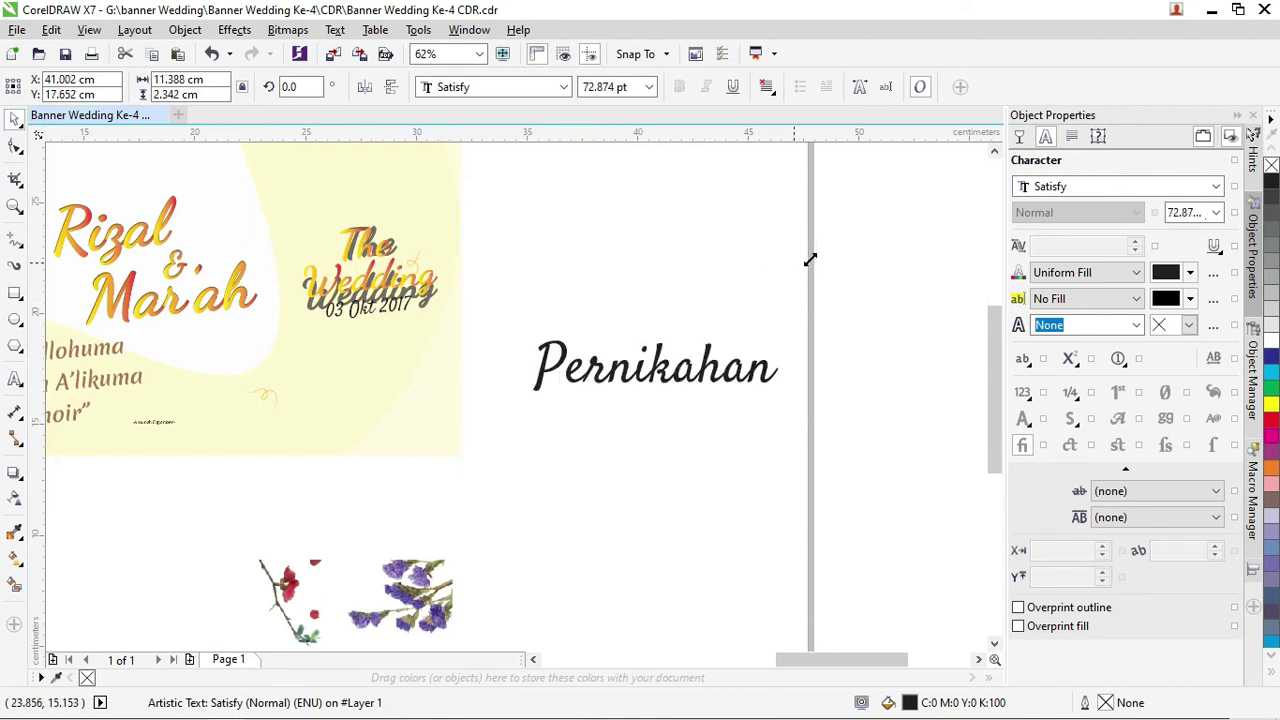
left_click_drag(681, 369, 666, 370)
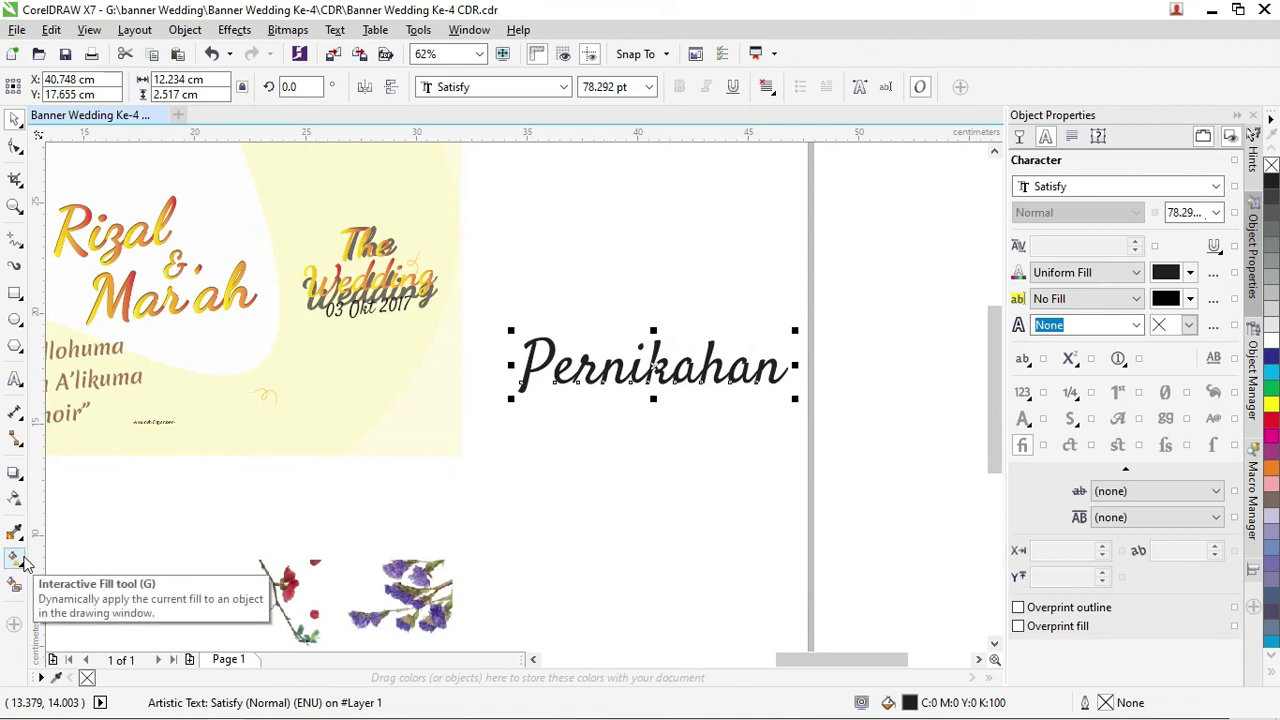
Copy Rizal's red-to-yellow gradient onto Pernikahan, running red lower-left to yellow upper-right
left_click(22, 560)
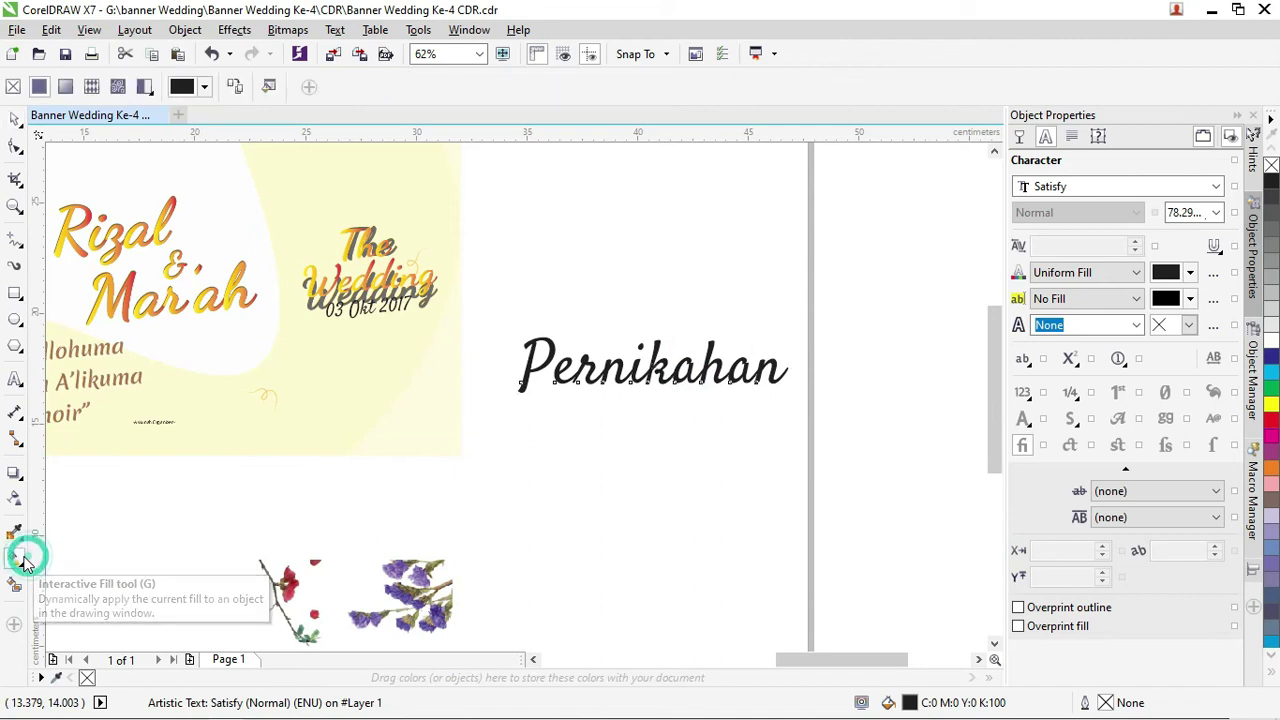
left_click(234, 88)
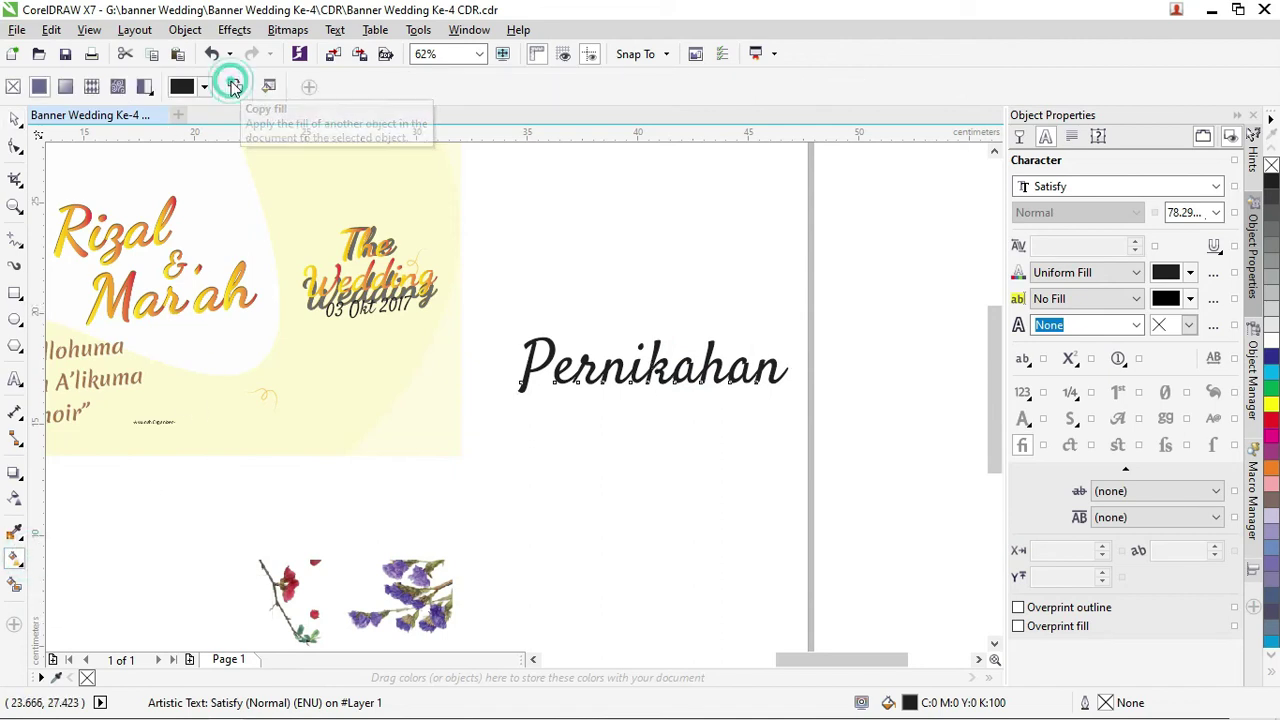
left_click(150, 240)
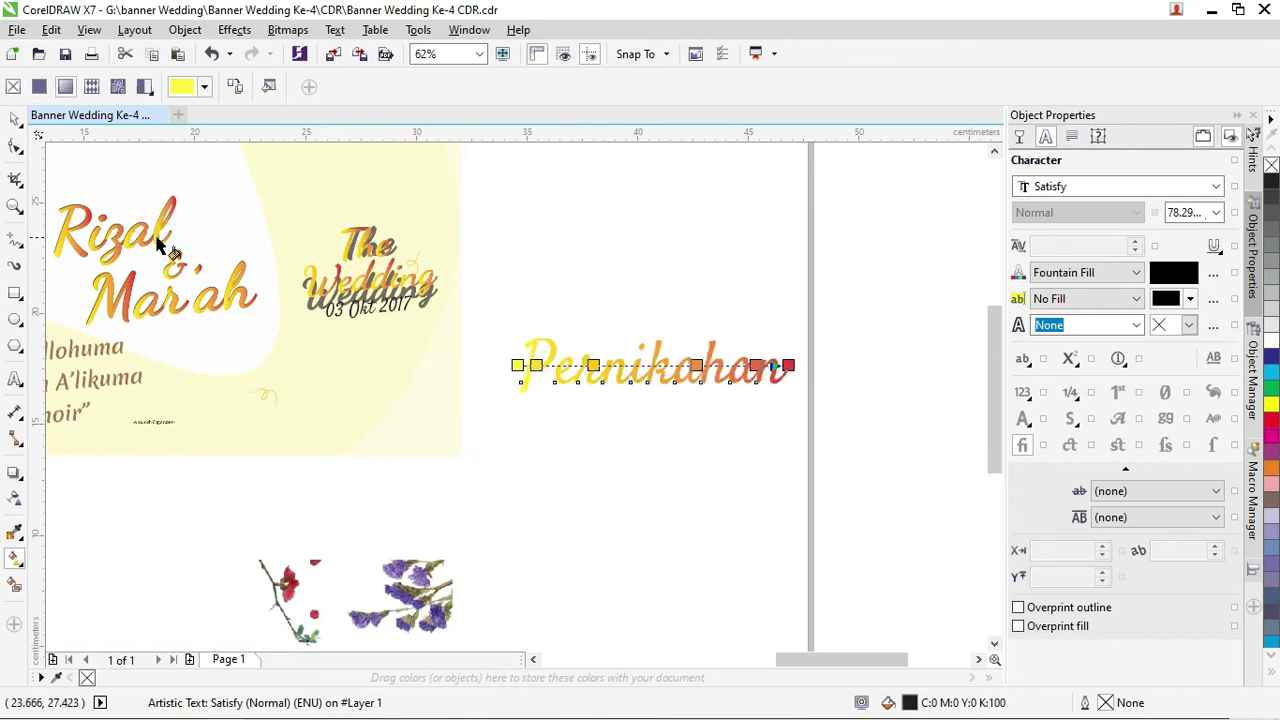
scroll(731, 385, "up", 2)
scroll(750, 360, "down", 2)
mouse_move(765, 342)
left_mouse_down()
mouse_move(571, 404)
mouse_move(527, 388)
left_mouse_up()
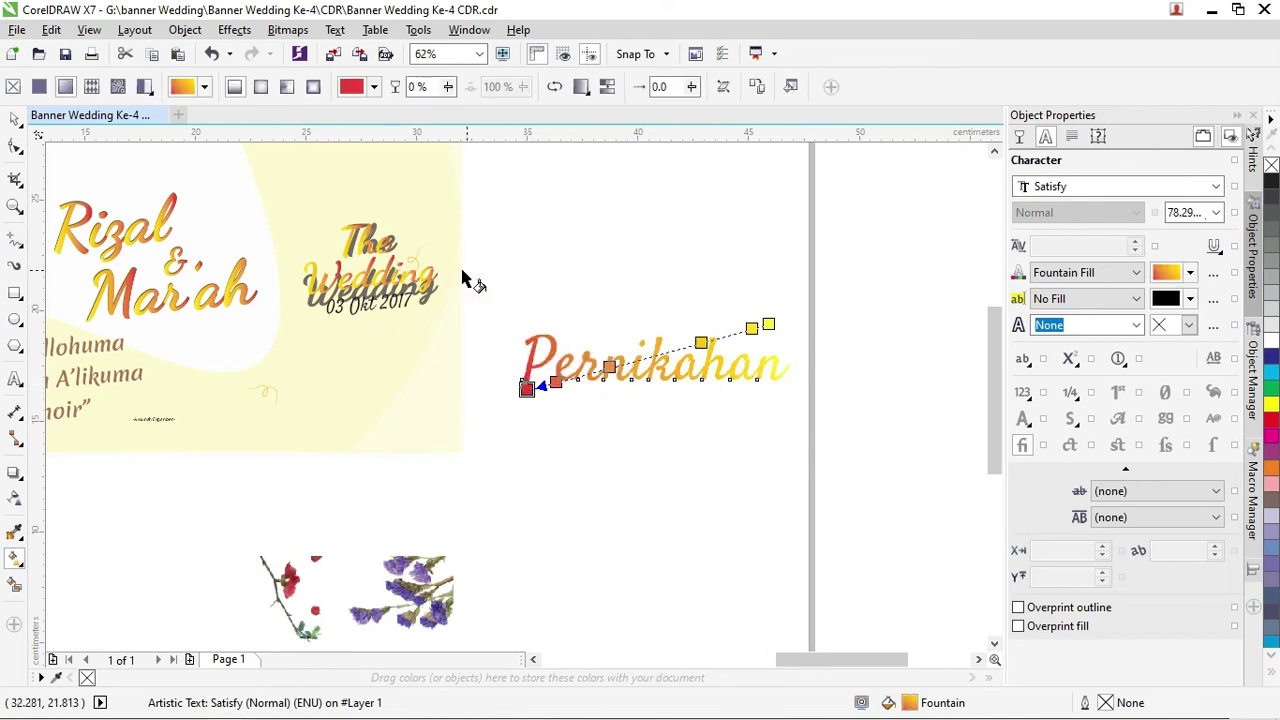
scroll(452, 296, "up", 2)
scroll(452, 296, "up", 4)
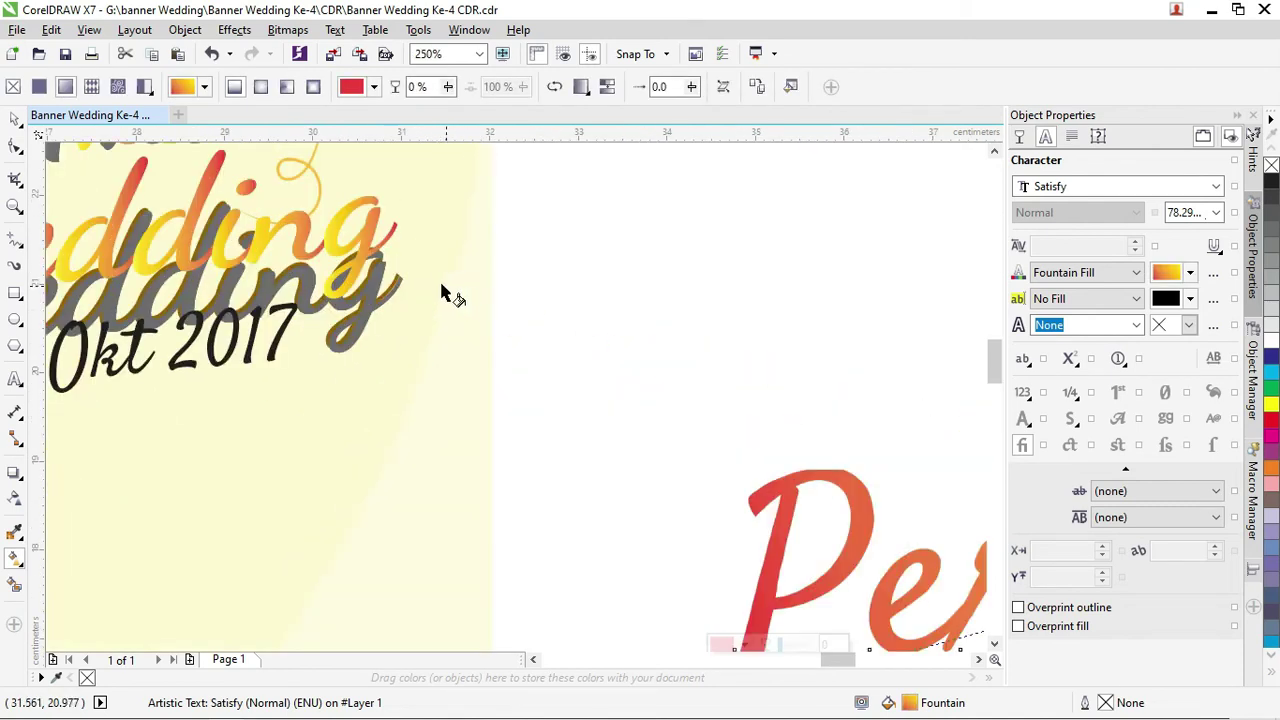
scroll(362, 262, "down", 3)
scroll(300, 250, "down", 3)
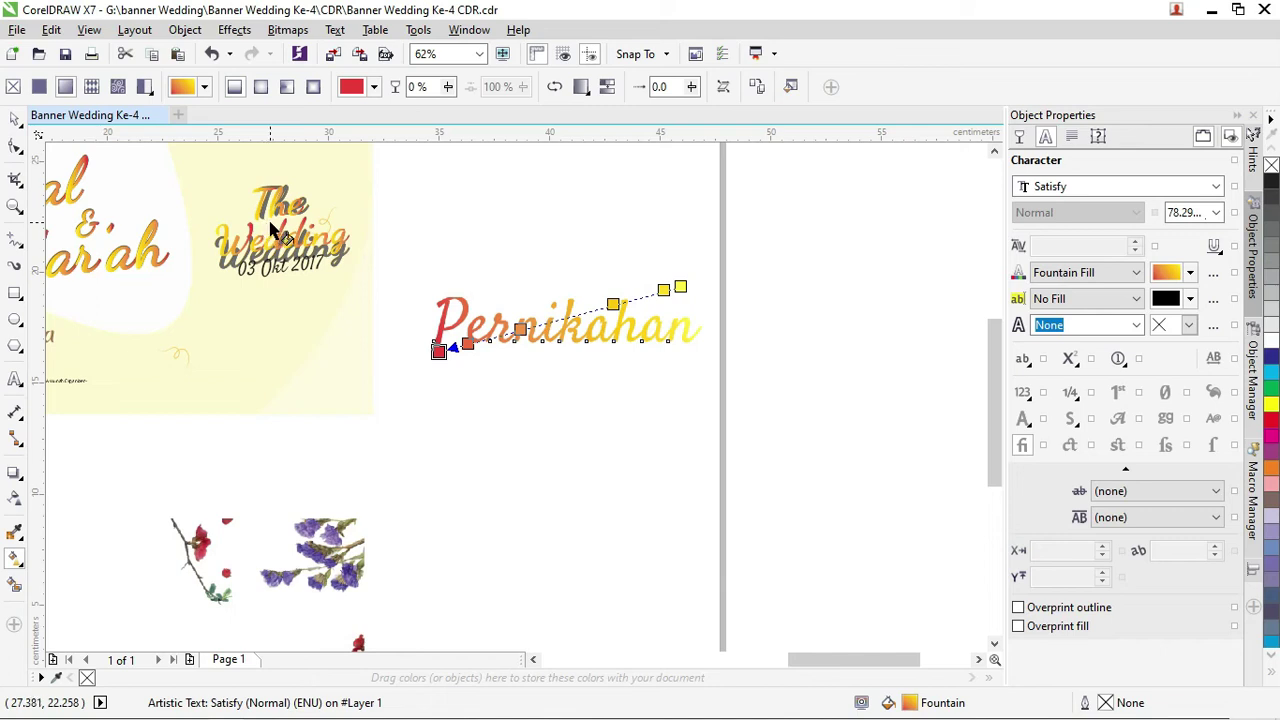
scroll(464, 285, "up", 3)
scroll(555, 294, "down", 4)
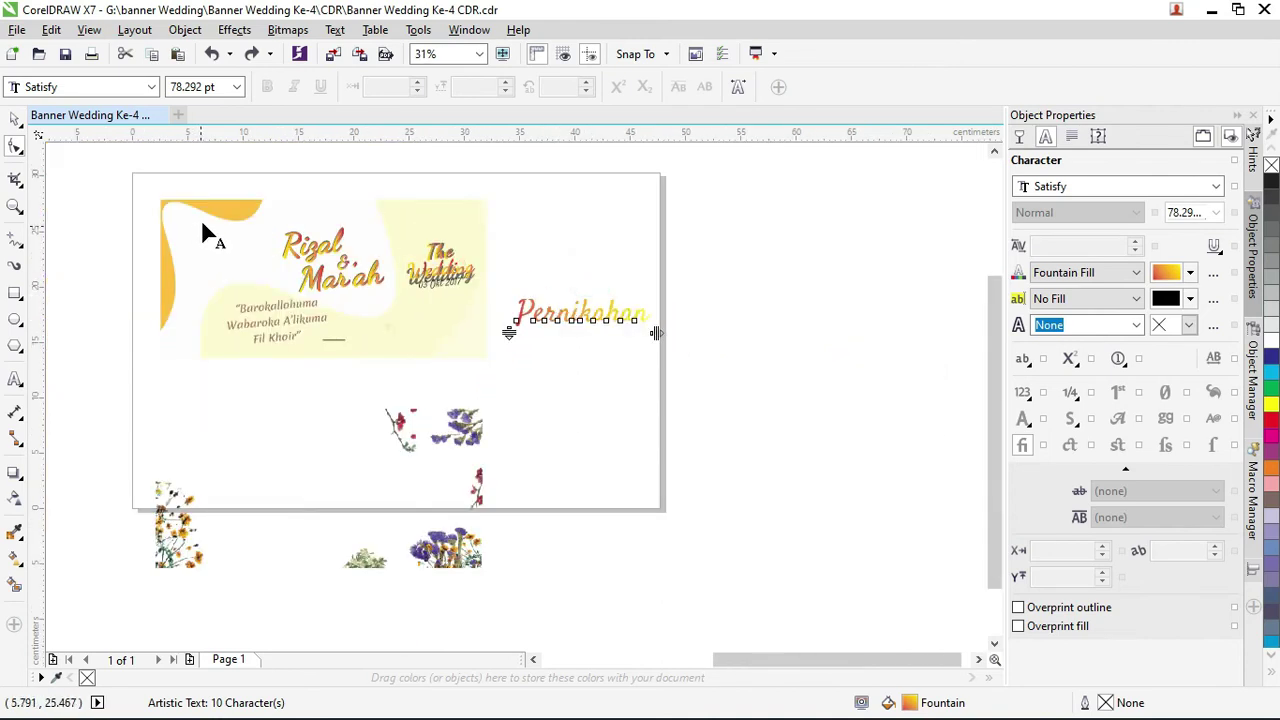
Undo the Pernikahan text edits until it's removed, then switch windows
left_click(15, 118)
left_click(534, 242)
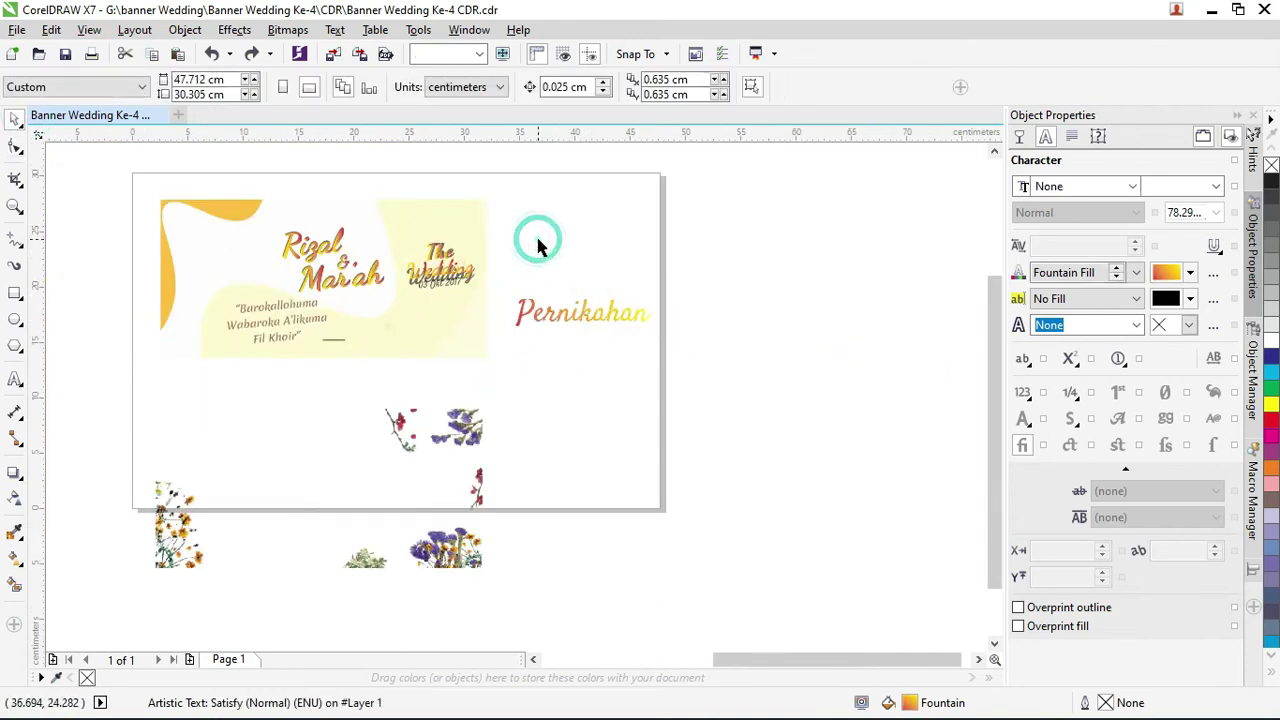
key("ctrl+z")
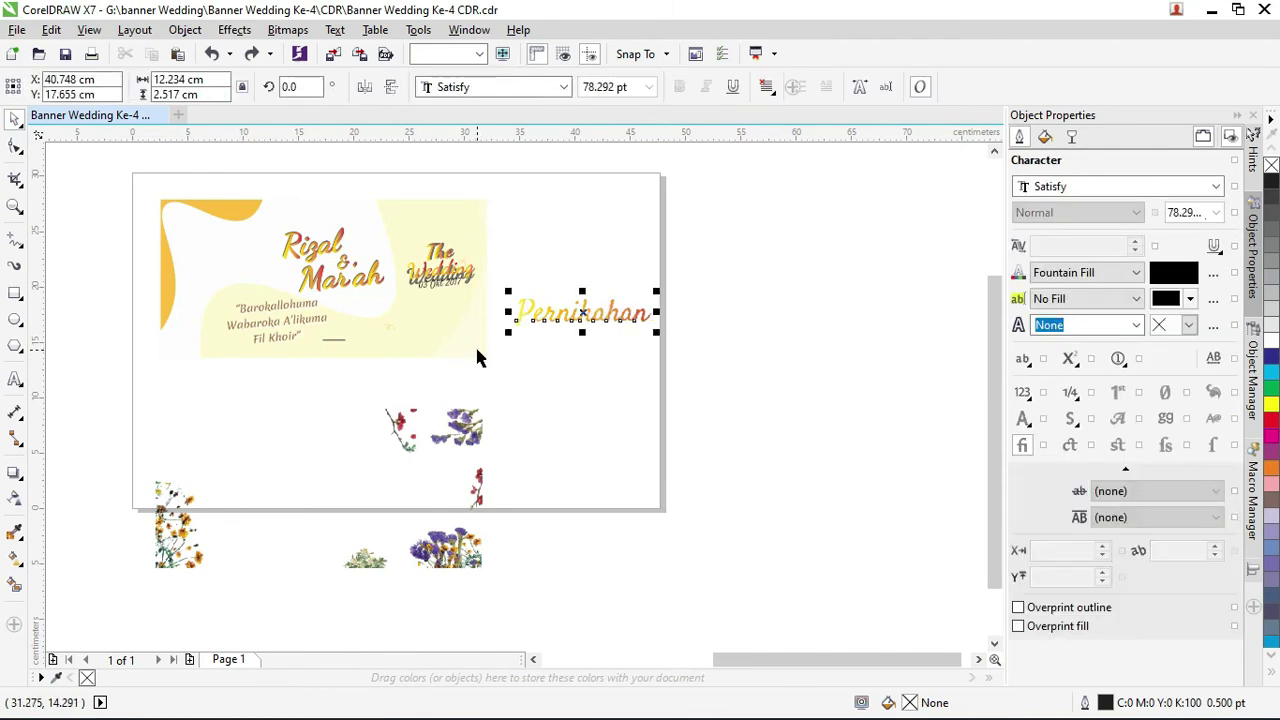
key("ctrl+z")
key("ctrl+z")
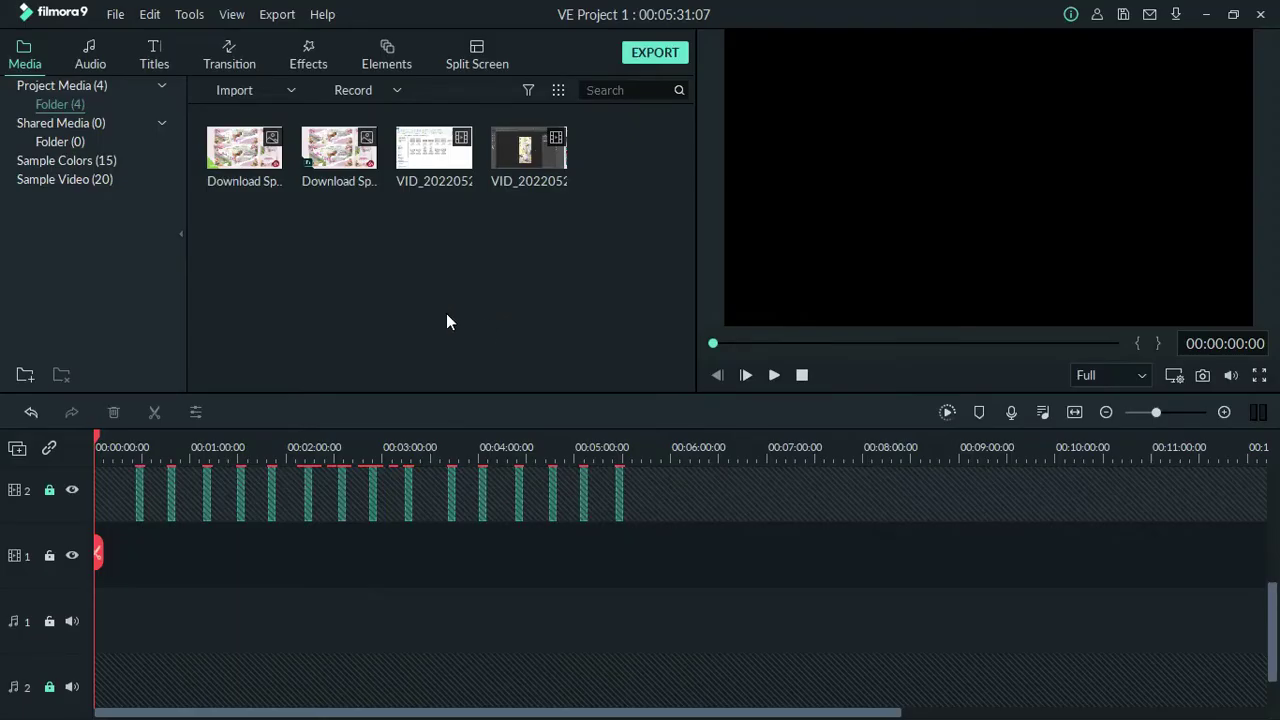
key("alt+Tab")
key("alt+Tab")
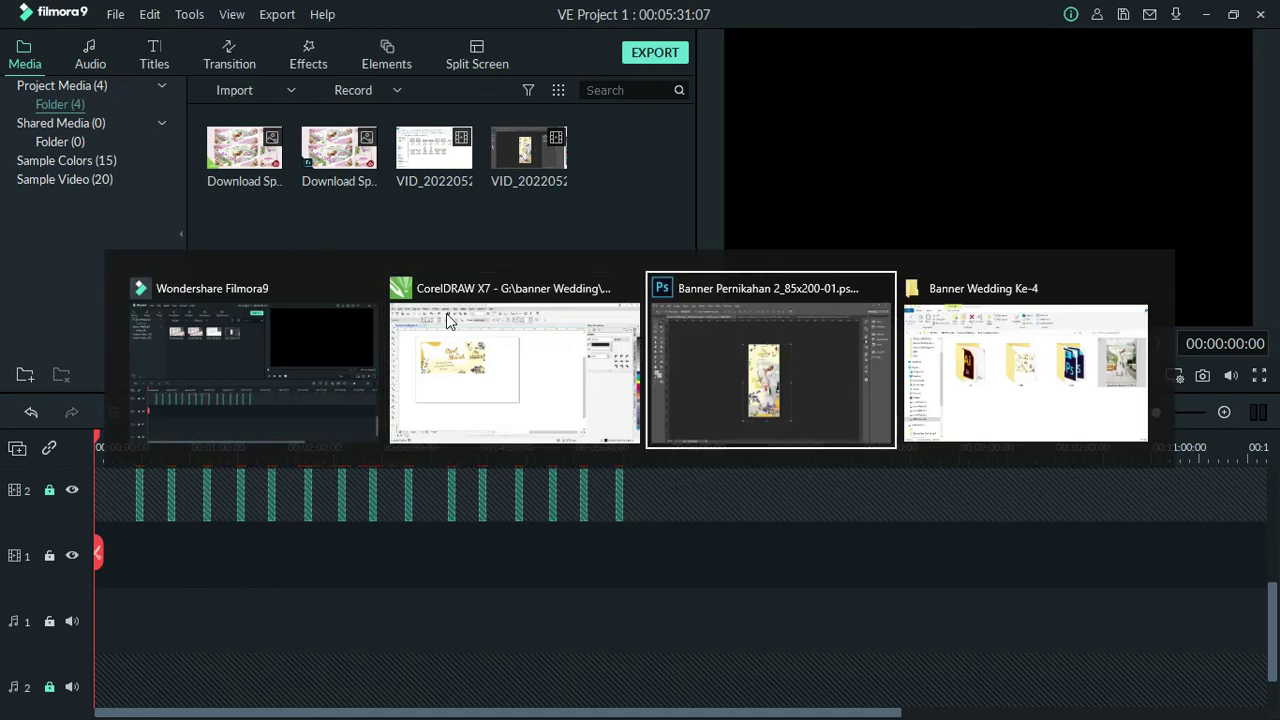
Drag the couple photo from the Banner Wedding Ke-4 folder onto the page and nudge it left
key("alt+Tab")
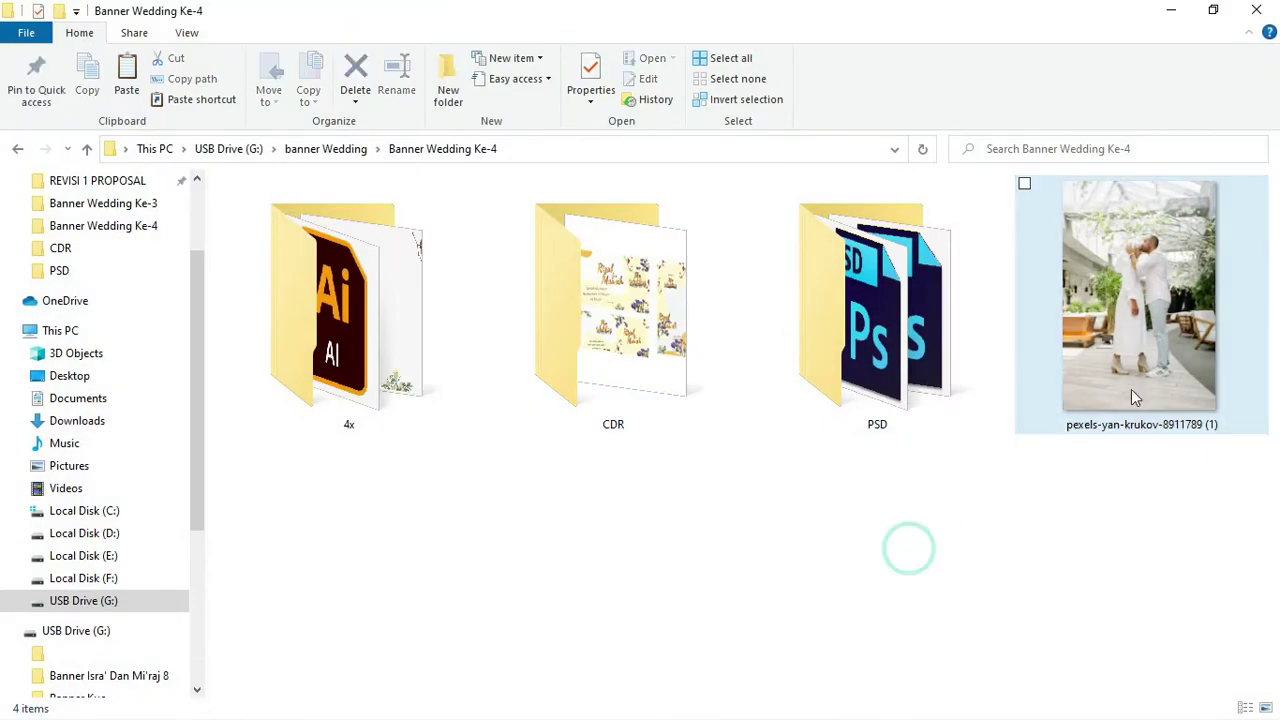
mouse_move(826, 581)
left_mouse_down()
mouse_move(644, 565)
mouse_move(345, 307)
left_mouse_up()
key("alt+Tab")
key("alt+Tab")
scroll(401, 314, "down", 2)
left_click_drag(401, 314, 365, 310)
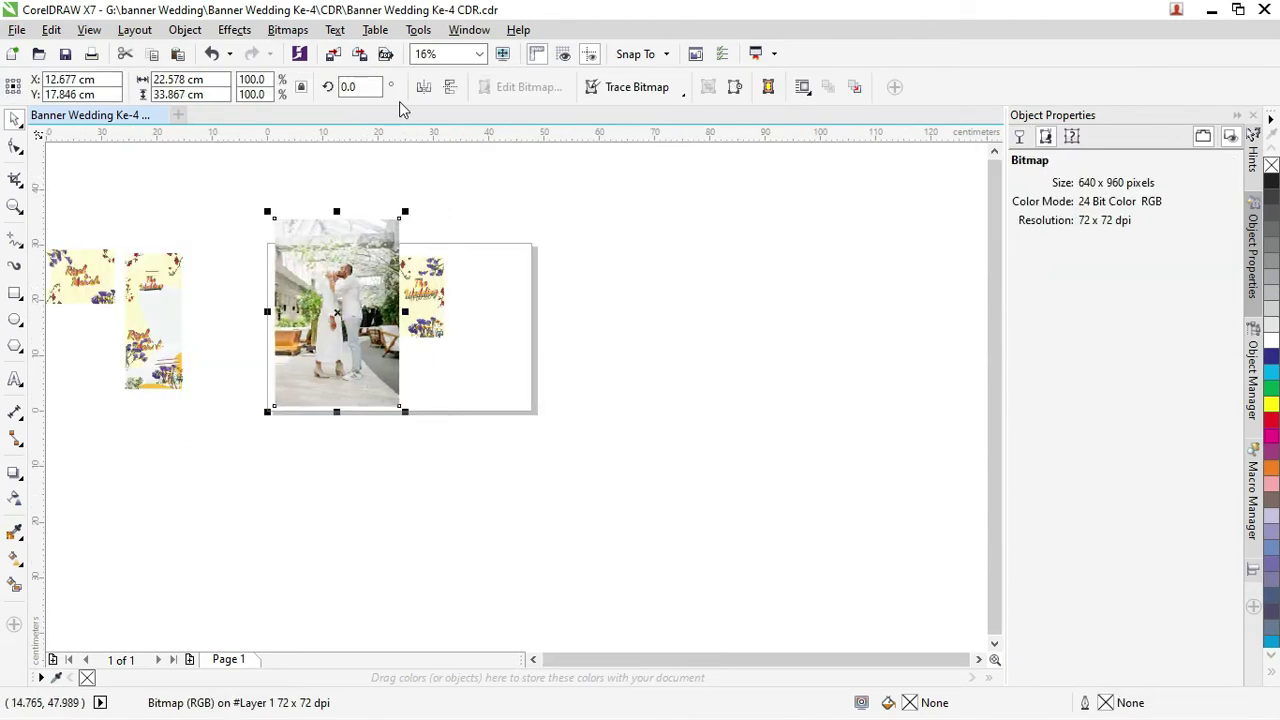
Flip and enlarge the couple photo, move it left over the banner, and zoom out
left_click(423, 87)
left_click_drag(401, 410, 429, 450)
left_click(398, 400)
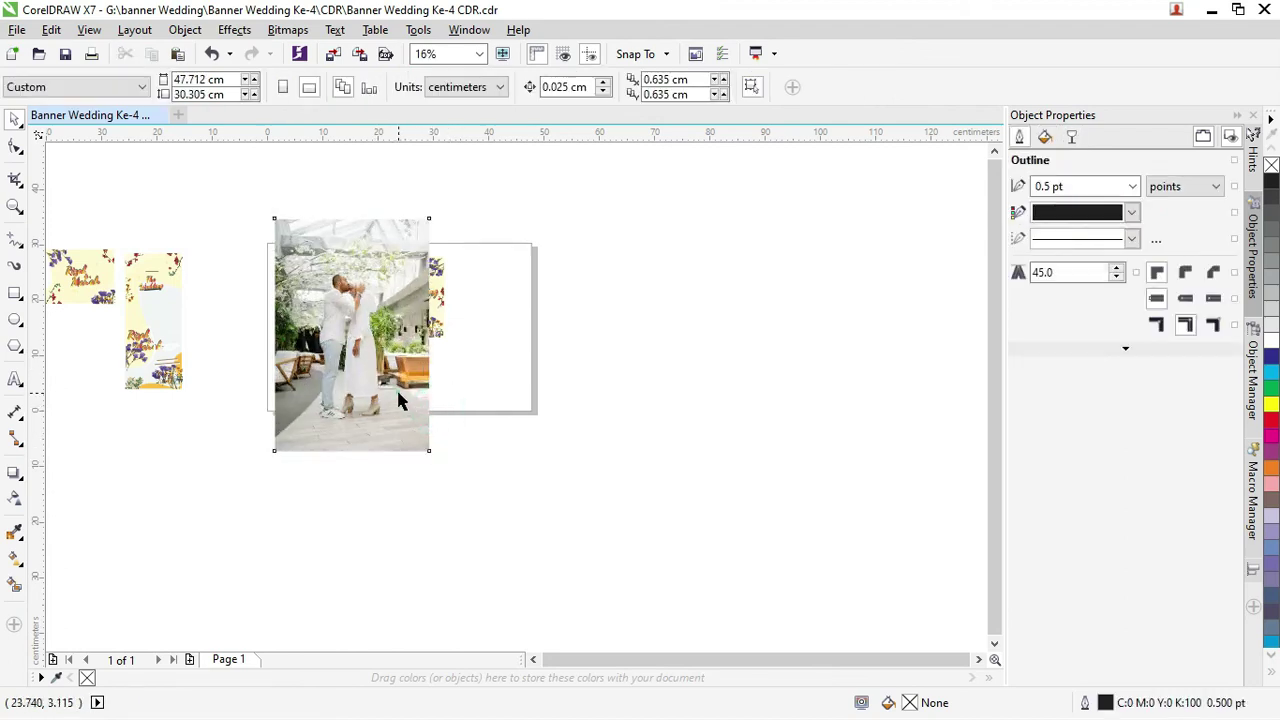
scroll(336, 345, "up", 2)
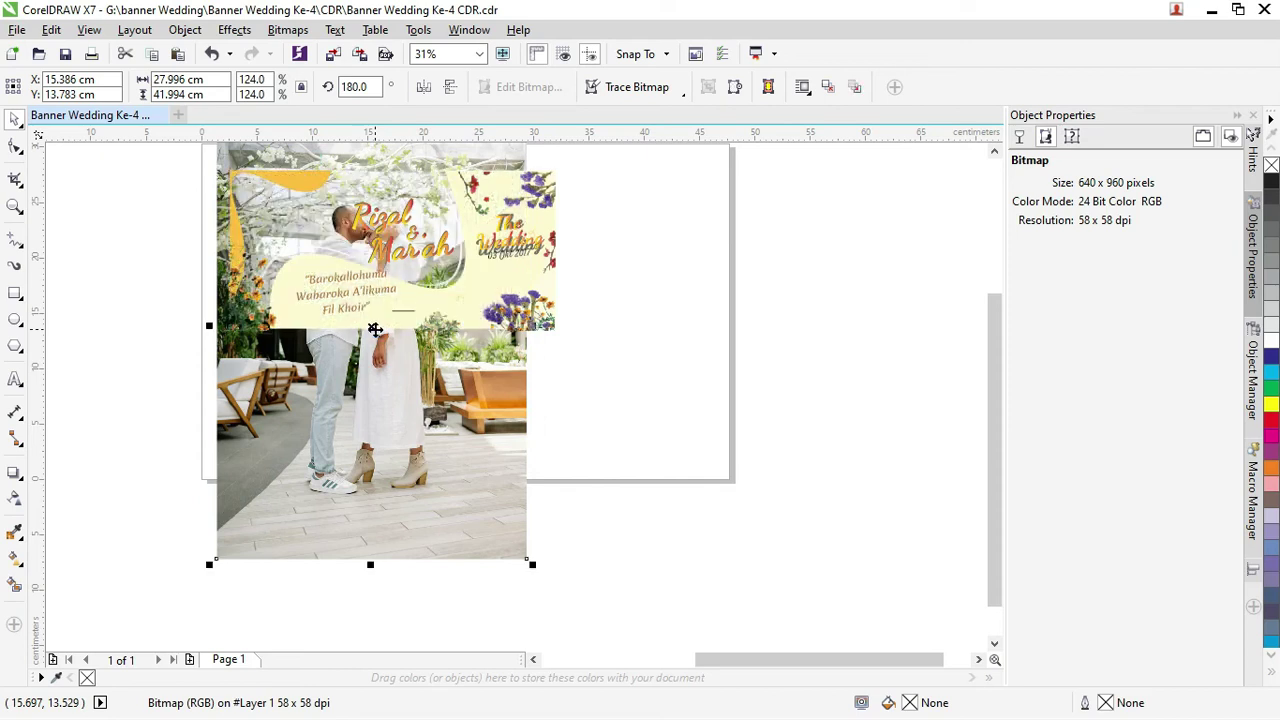
mouse_move(392, 361)
left_mouse_down()
mouse_move(357, 361)
mouse_move(351, 388)
left_mouse_up()
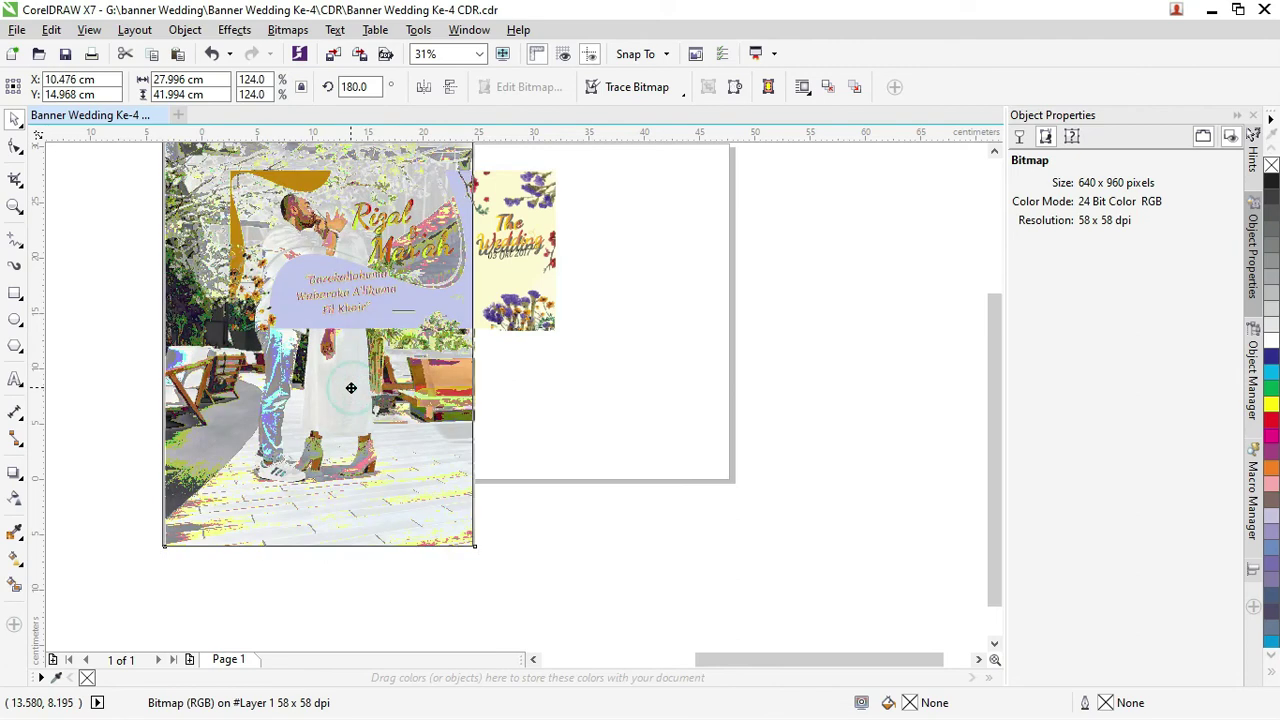
key("F3")
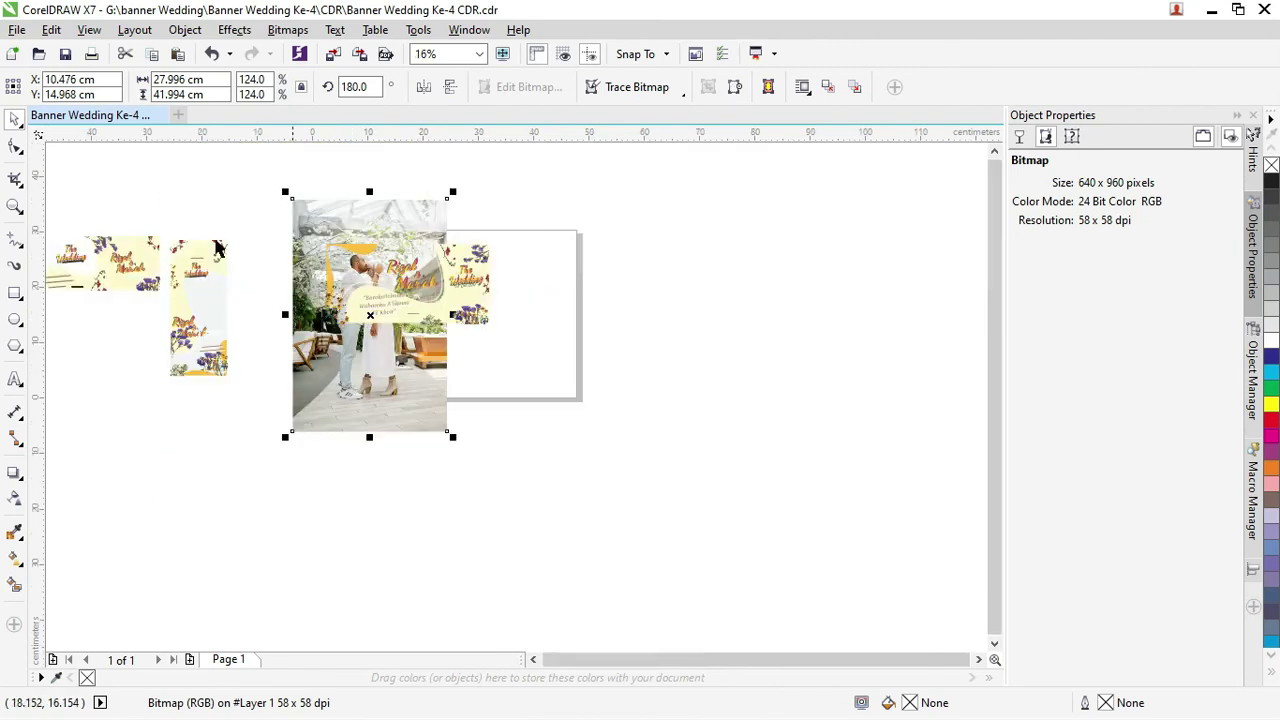
Crop the couple photo's left edge in to the banner's left edge
left_click(16, 150)
mouse_move(274, 190)
left_mouse_down()
mouse_move(305, 455)
mouse_move(385, 450)
left_mouse_up()
scroll(304, 414, "up", 2)
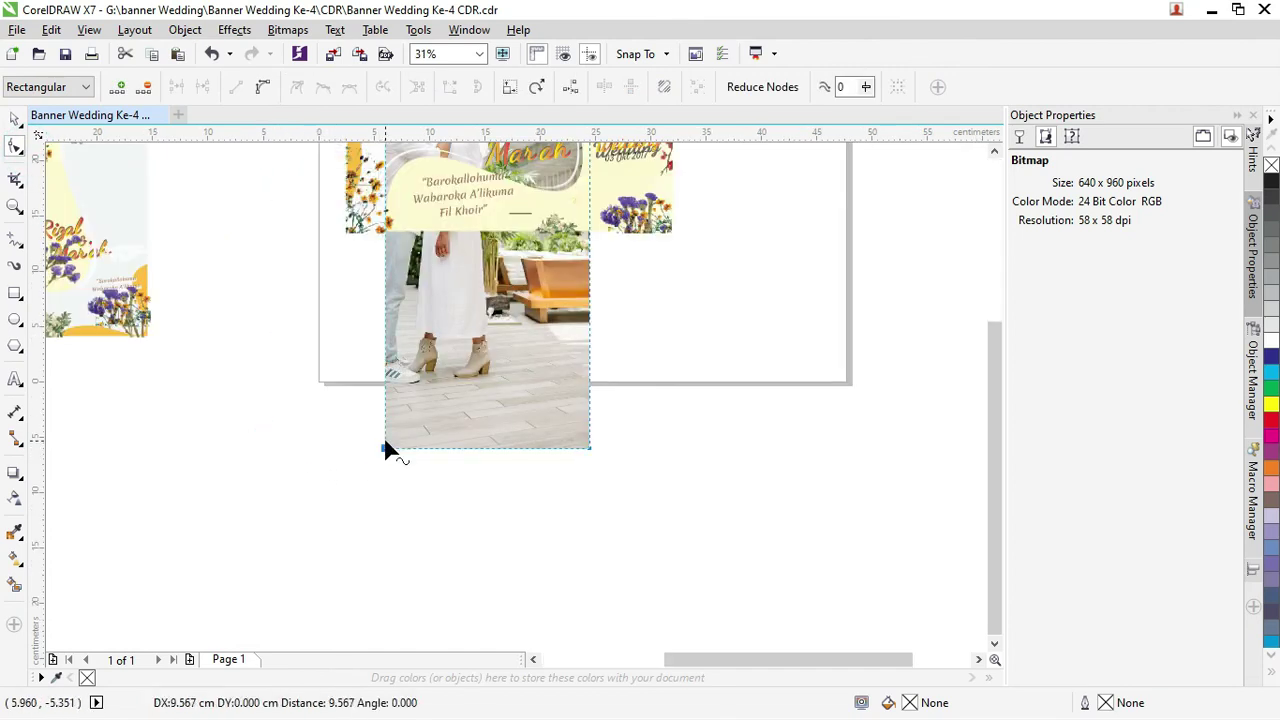
scroll(405, 311, "down", 2)
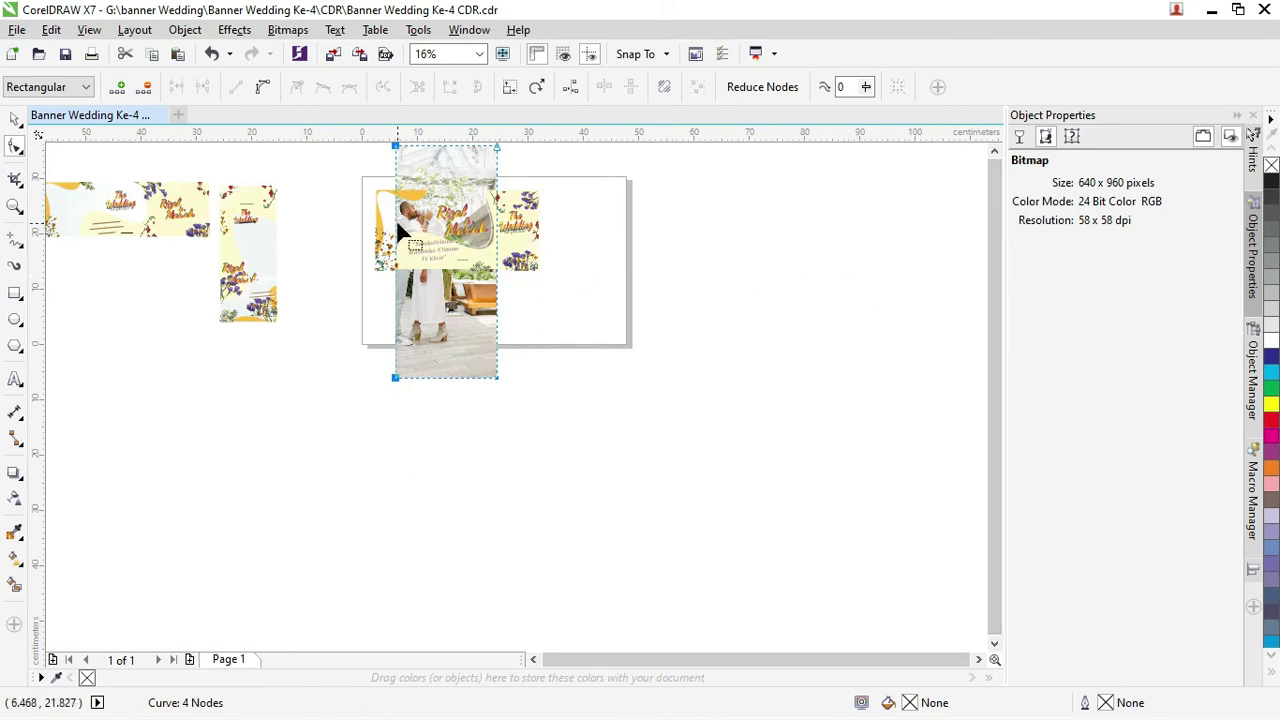
scroll(391, 219, "down", 2)
key("z")
left_click(352, 180)
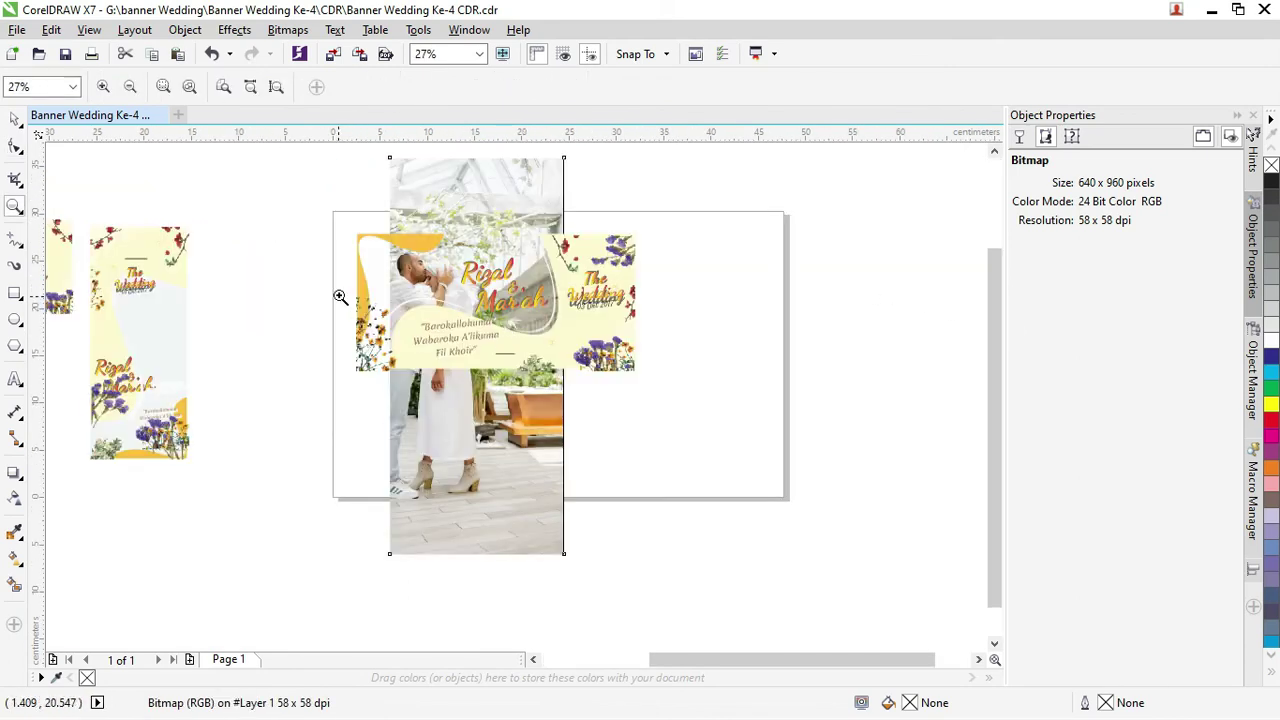
left_click(15, 146)
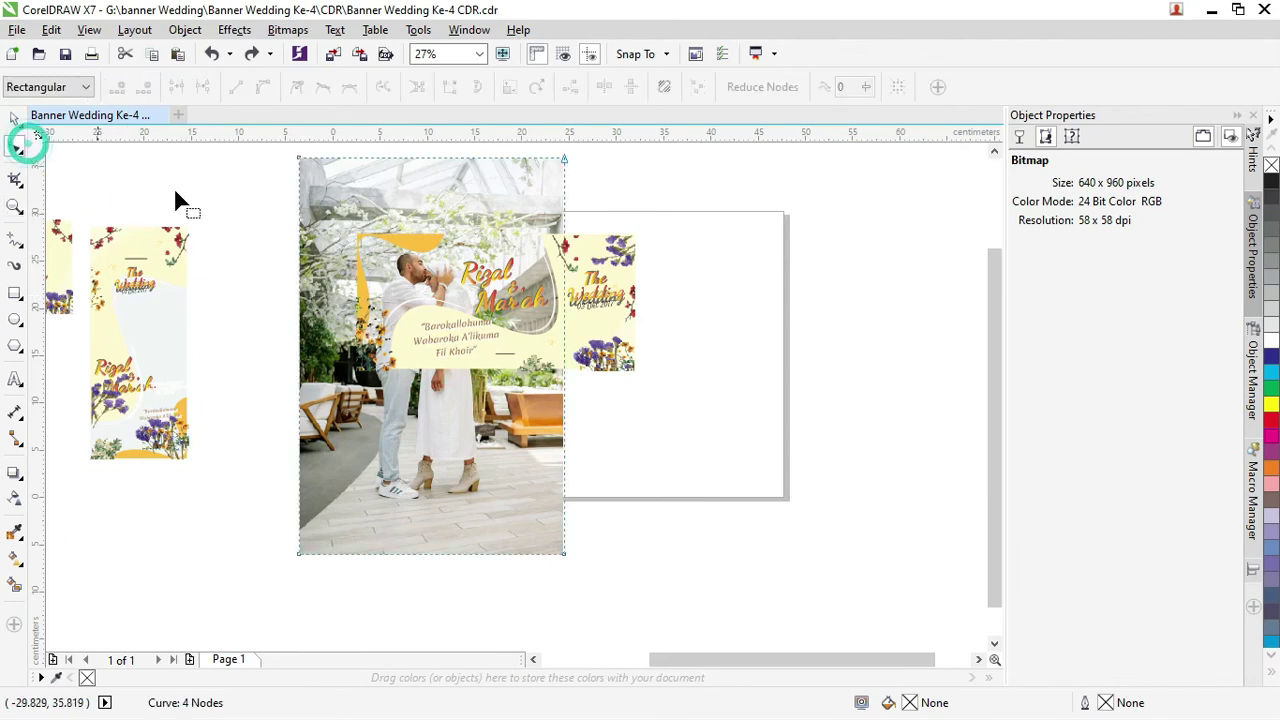
left_click(298, 157)
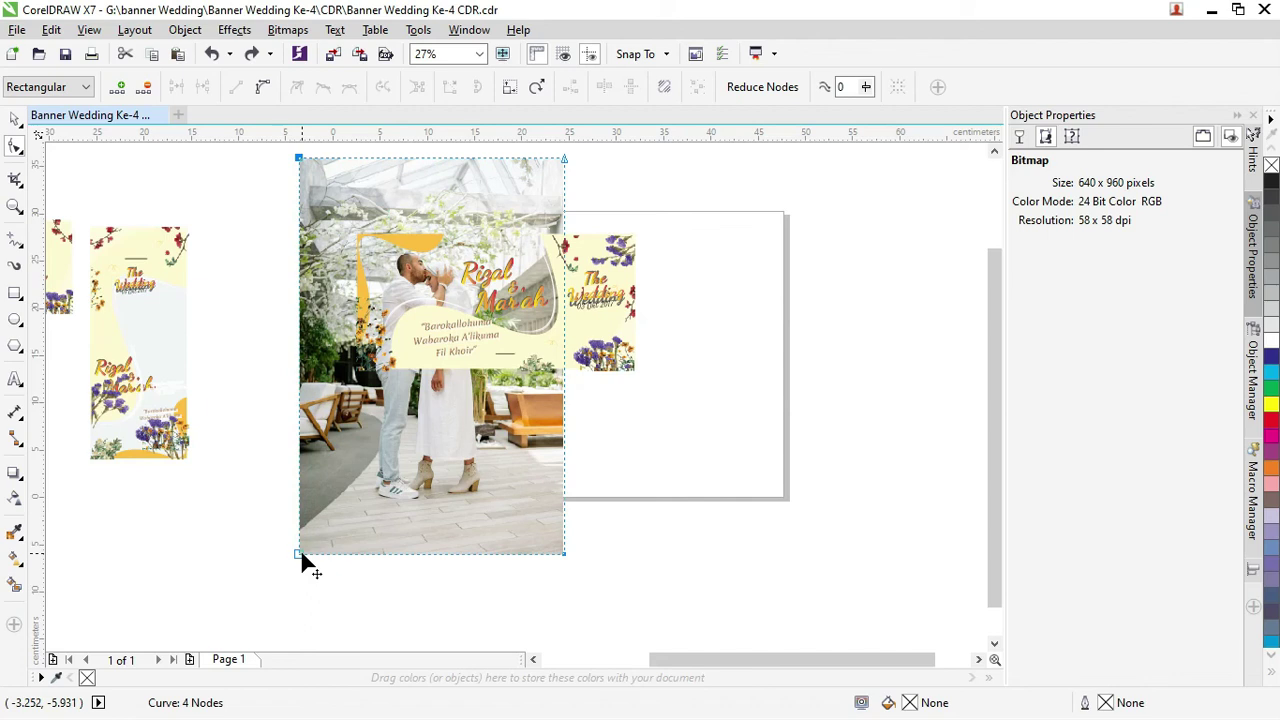
left_click(299, 553, "shift")
left_click_drag(300, 556, 357, 555)
Try moving the photo's top corner nodes down, undoing the distorted moves
left_click(358, 159)
left_click(564, 158)
left_click_drag(564, 162, 586, 221)
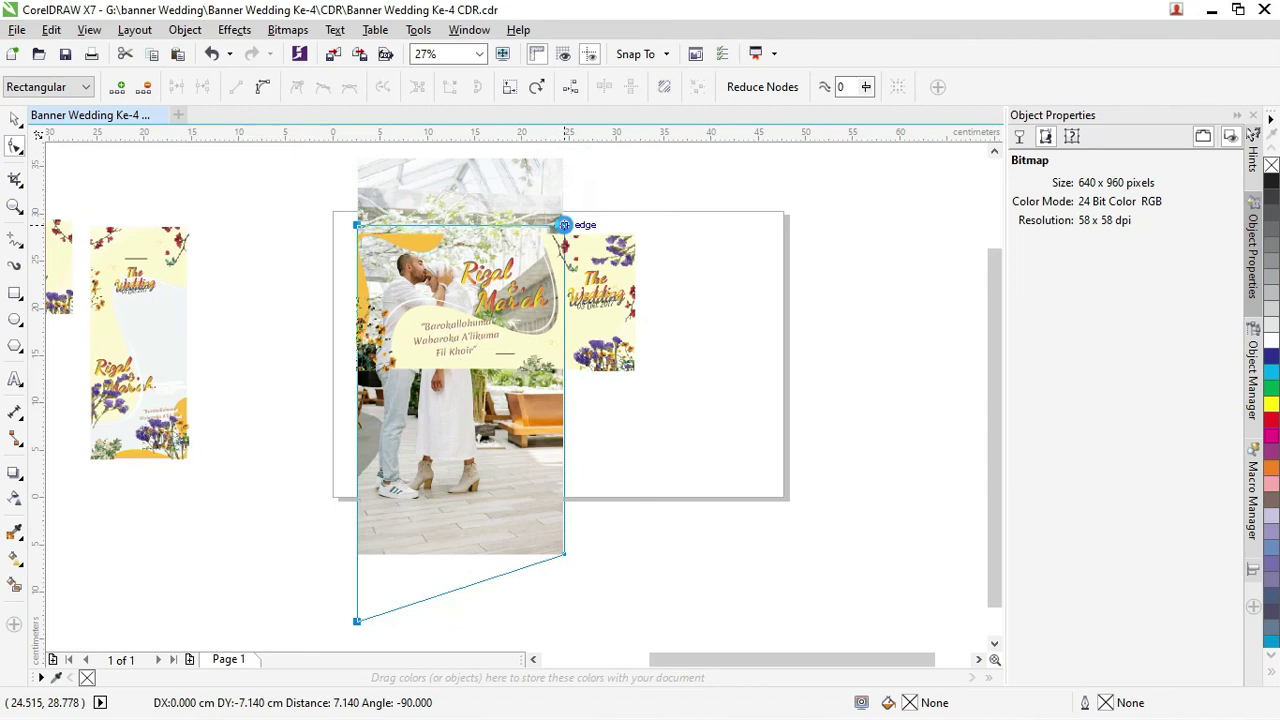
key("ctrl+z")
left_click(604, 195)
left_click(565, 160)
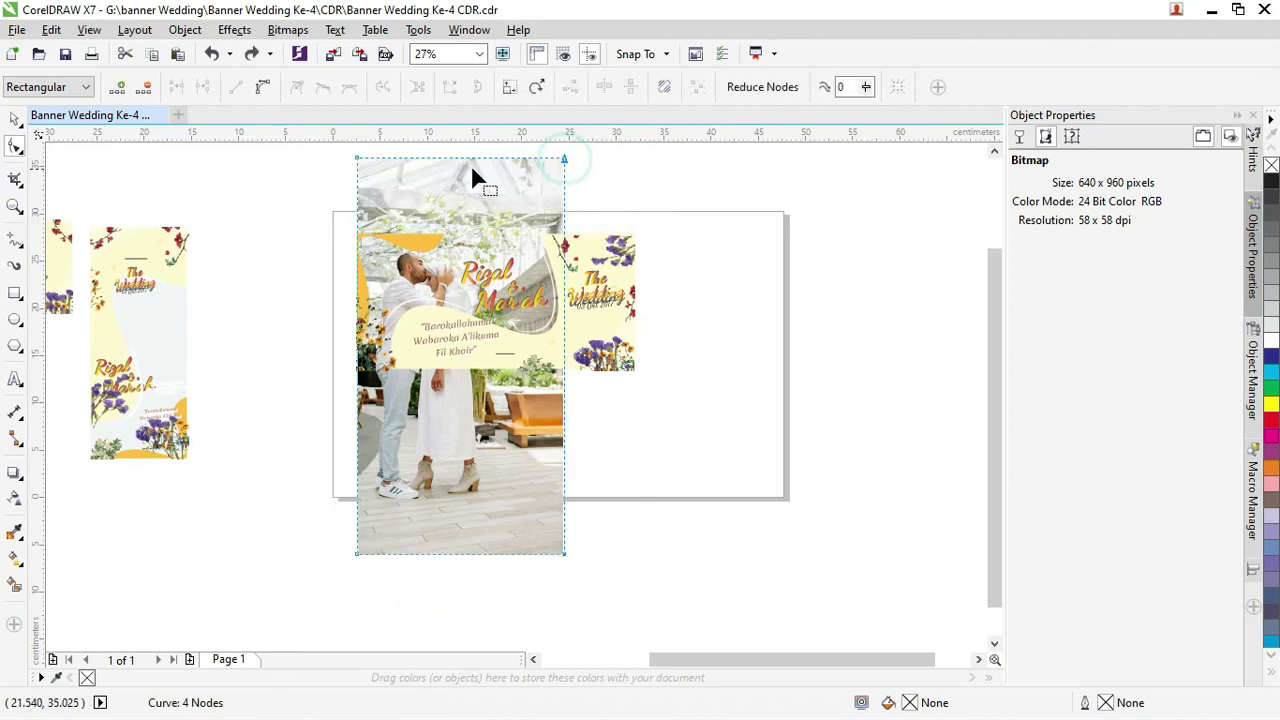
left_click_drag(357, 158, 357, 205)
key("ctrl+z")
key("ctrl+z")
left_click(616, 190)
scroll(320, 163, "up", 1)
key("ctrl+shift+z")
key("ctrl+z")
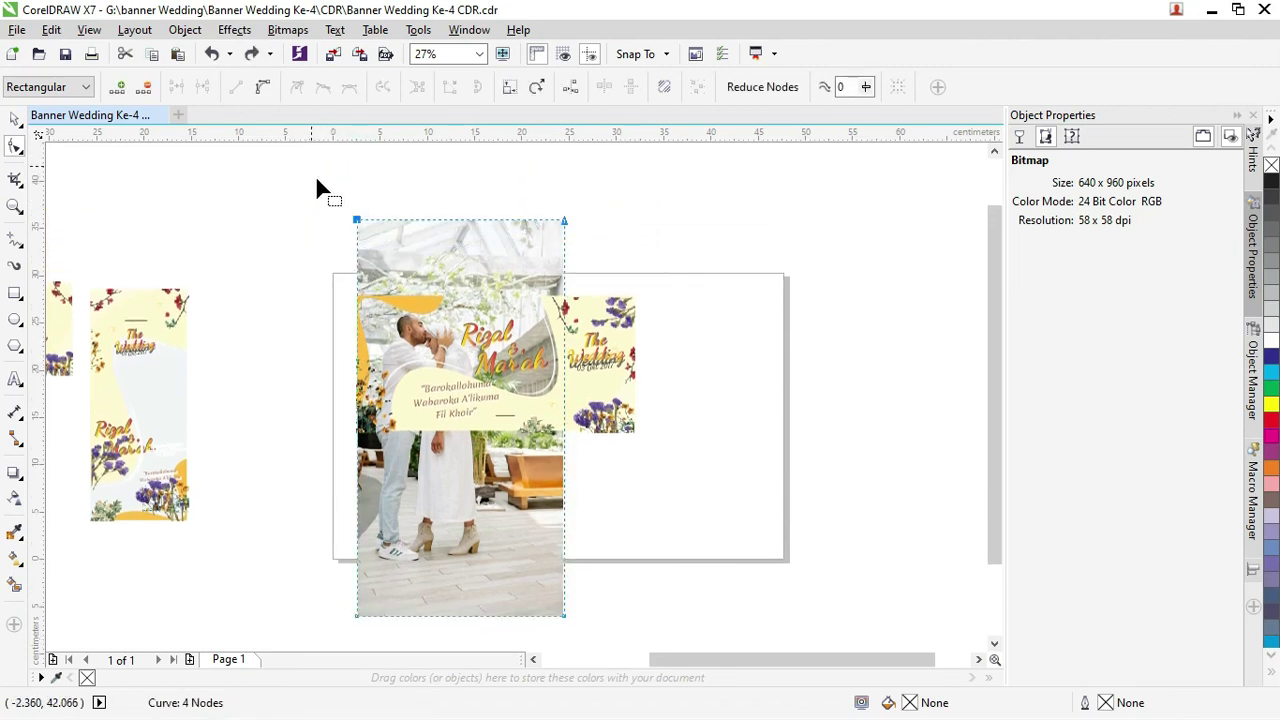
Crop the photo's top edge down to the banner's top
left_click_drag(357, 220, 365, 302)
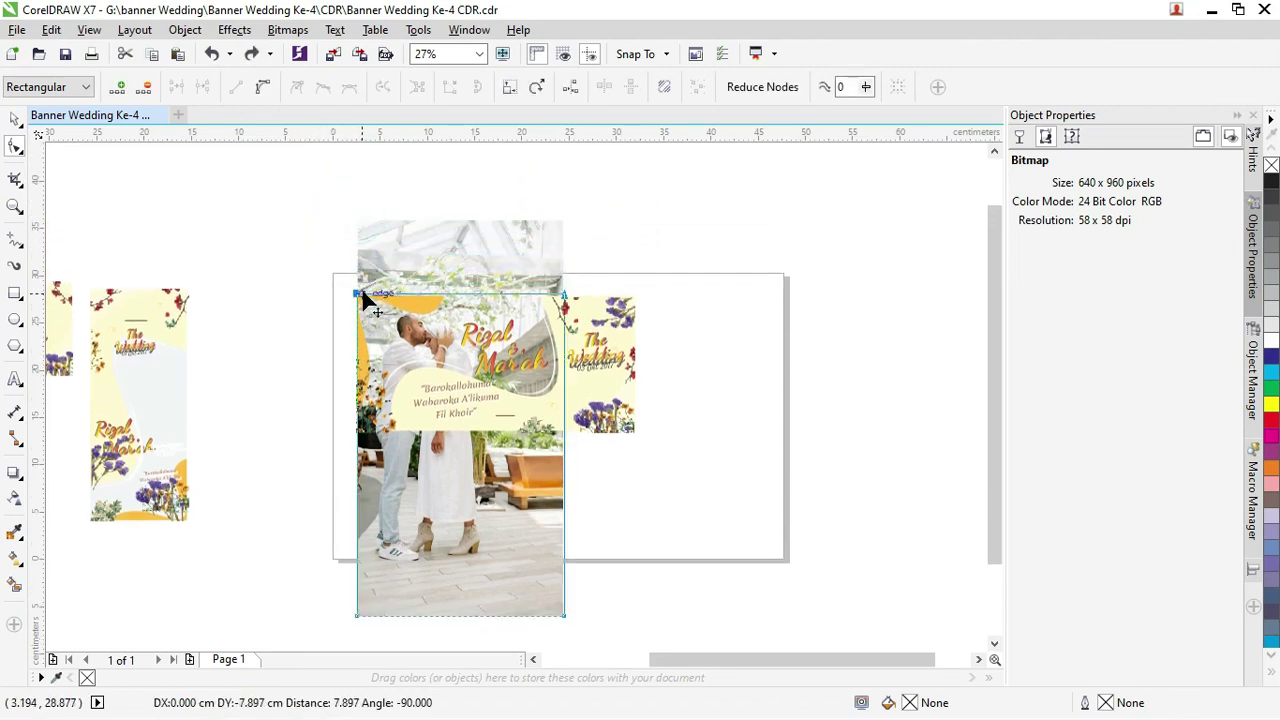
left_click_drag(365, 298, 366, 286)
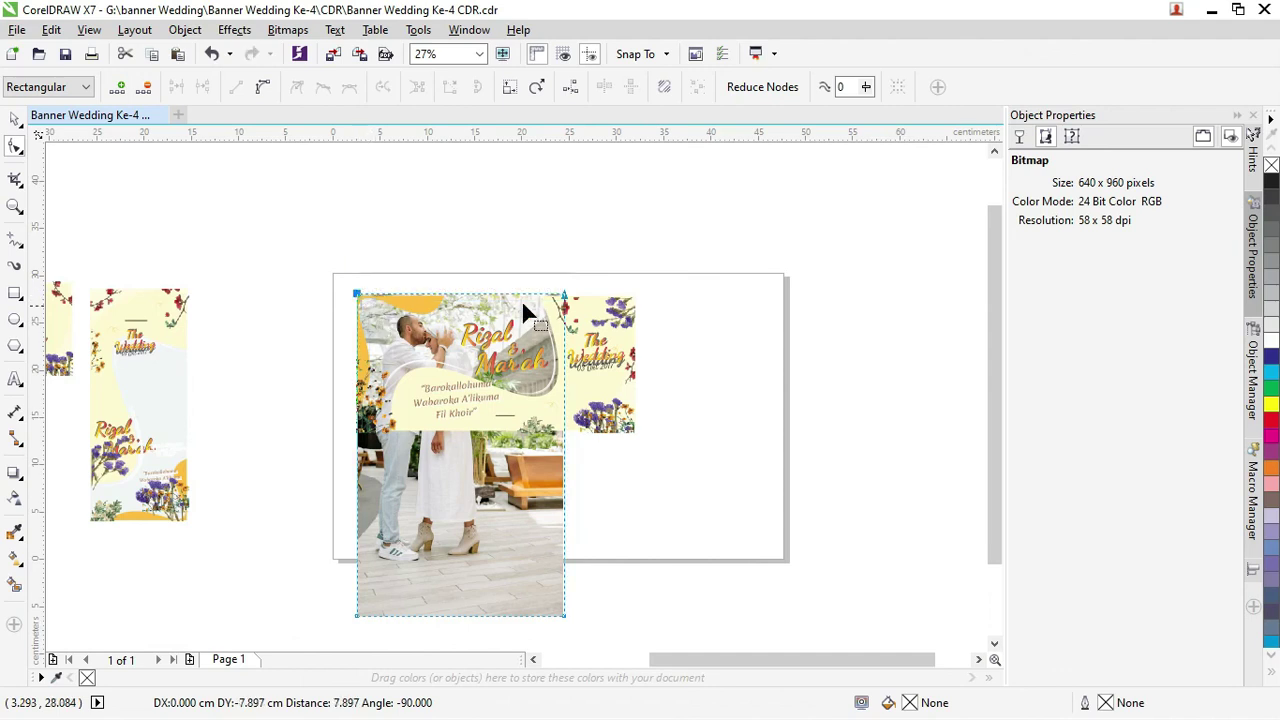
scroll(540, 300, "up", 3)
left_click_drag(652, 283, 651, 277)
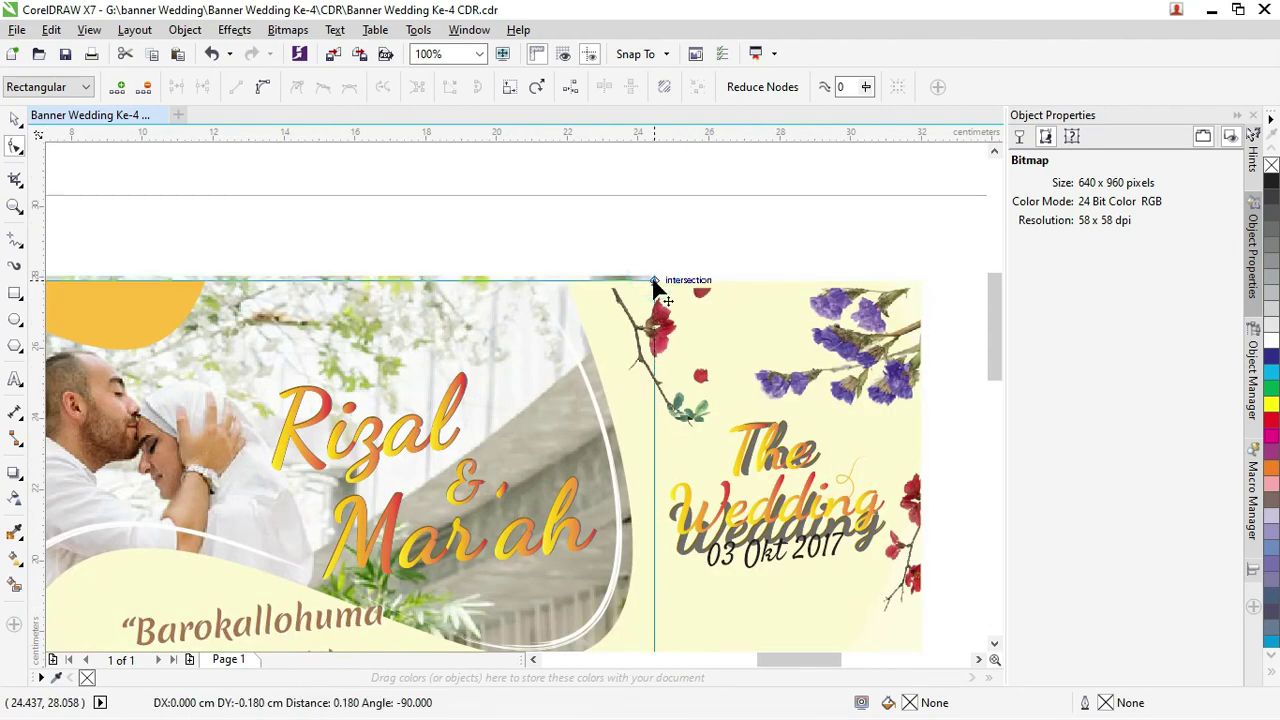
scroll(628, 275, "down", 3)
Crop the photo's bottom edge up to the banner's bottom
left_click_drag(714, 597, 306, 534)
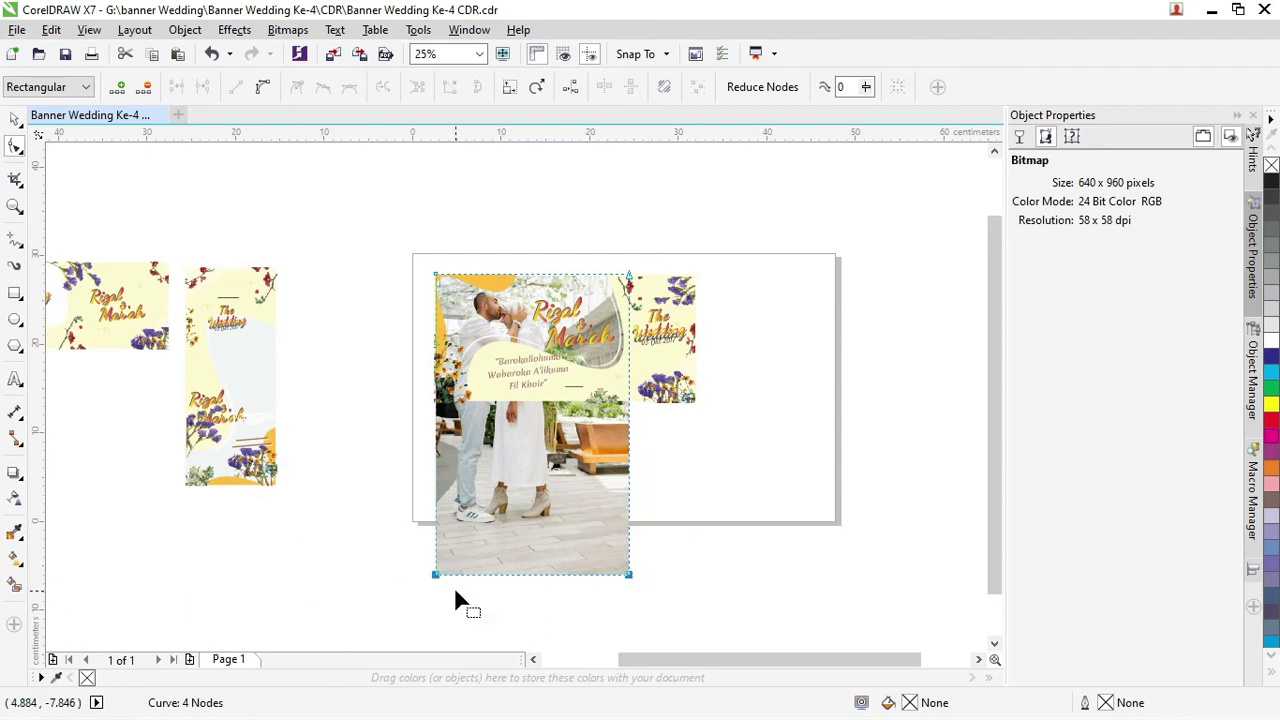
left_click_drag(437, 579, 436, 404)
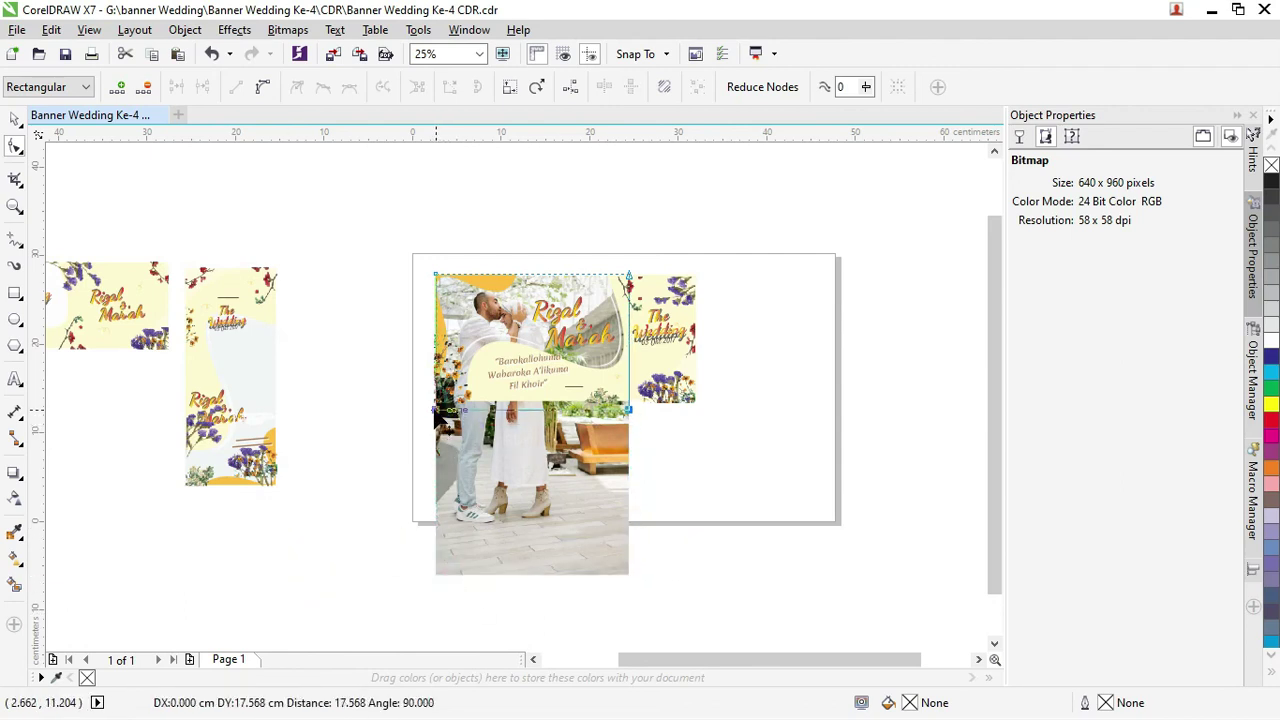
scroll(619, 395, "up", 2)
scroll(619, 395, "up", 1)
scroll(620, 400, "down", 2)
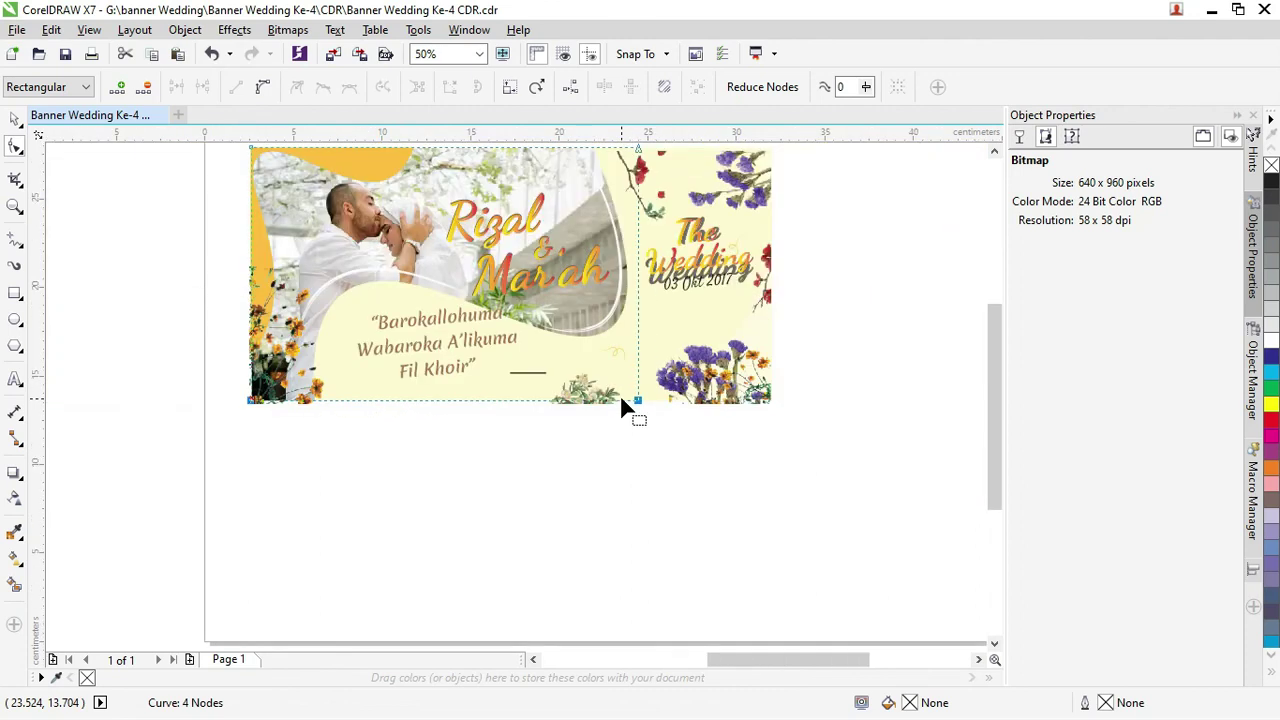
left_click(230, 245)
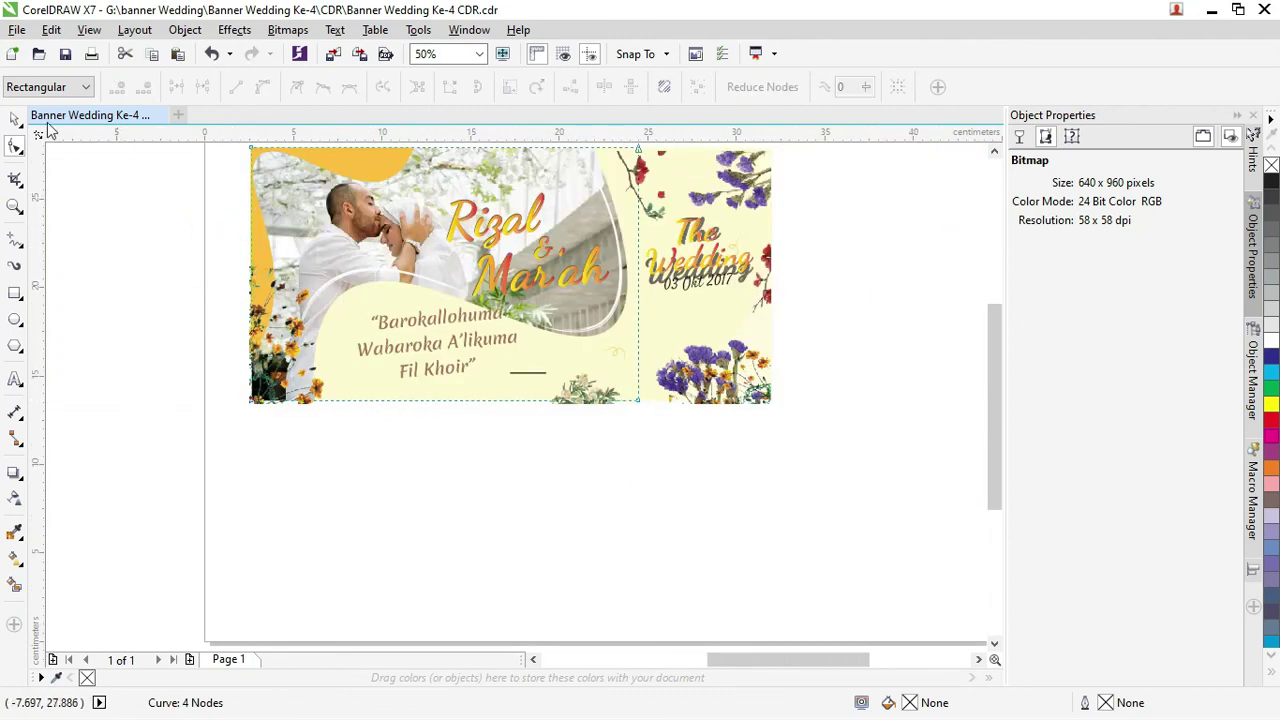
left_click(15, 118)
left_click(175, 198)
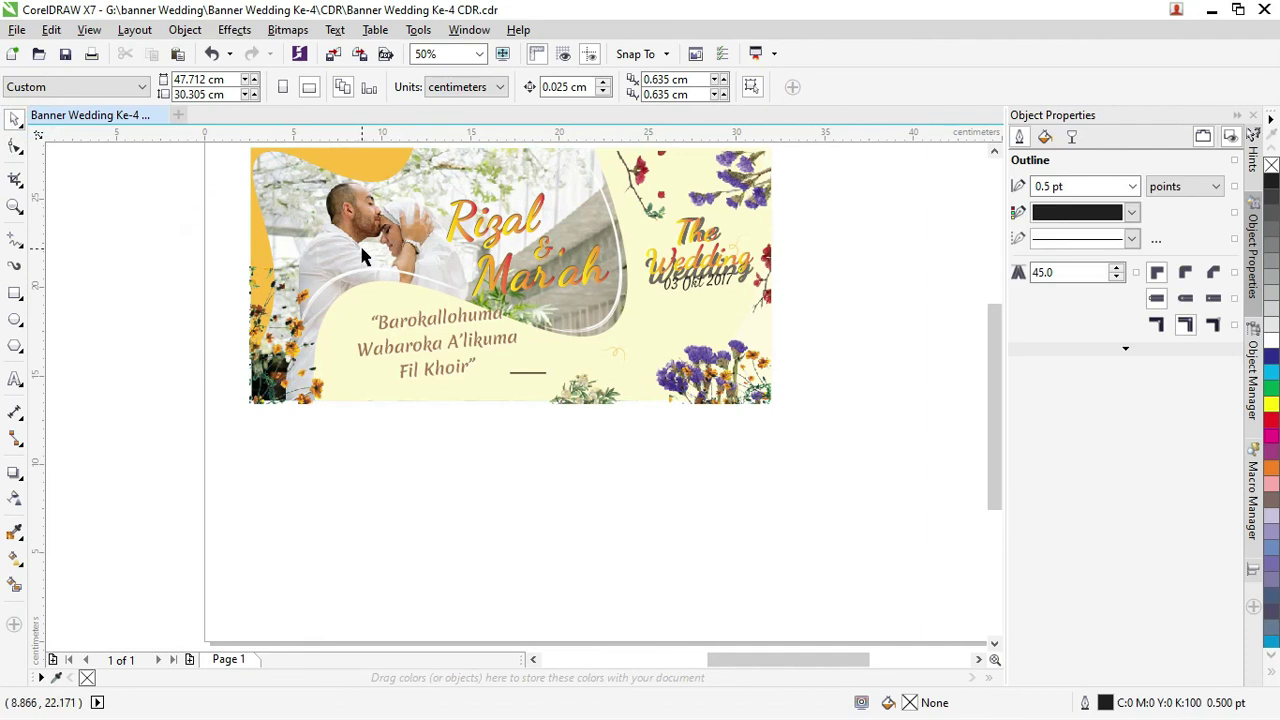
scroll(370, 257, "down", 1)
scroll(385, 257, "down", 1)
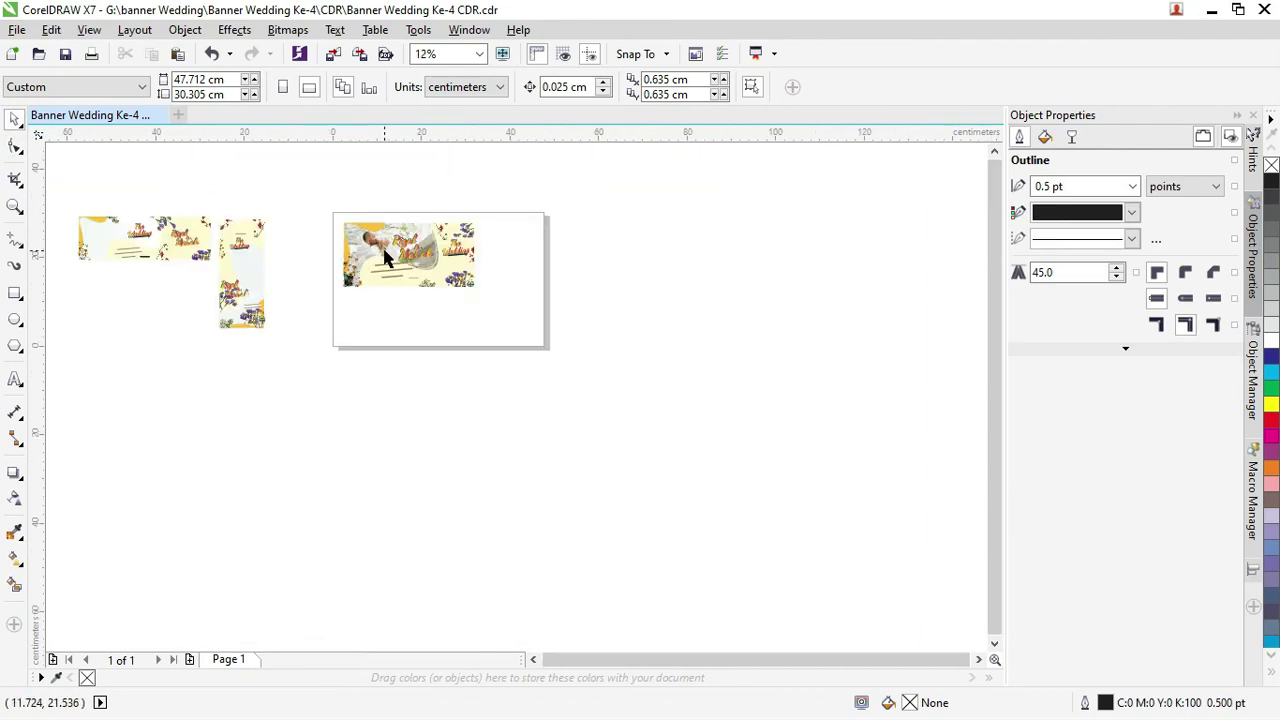
key("z")
left_click_drag(331, 208, 509, 317)
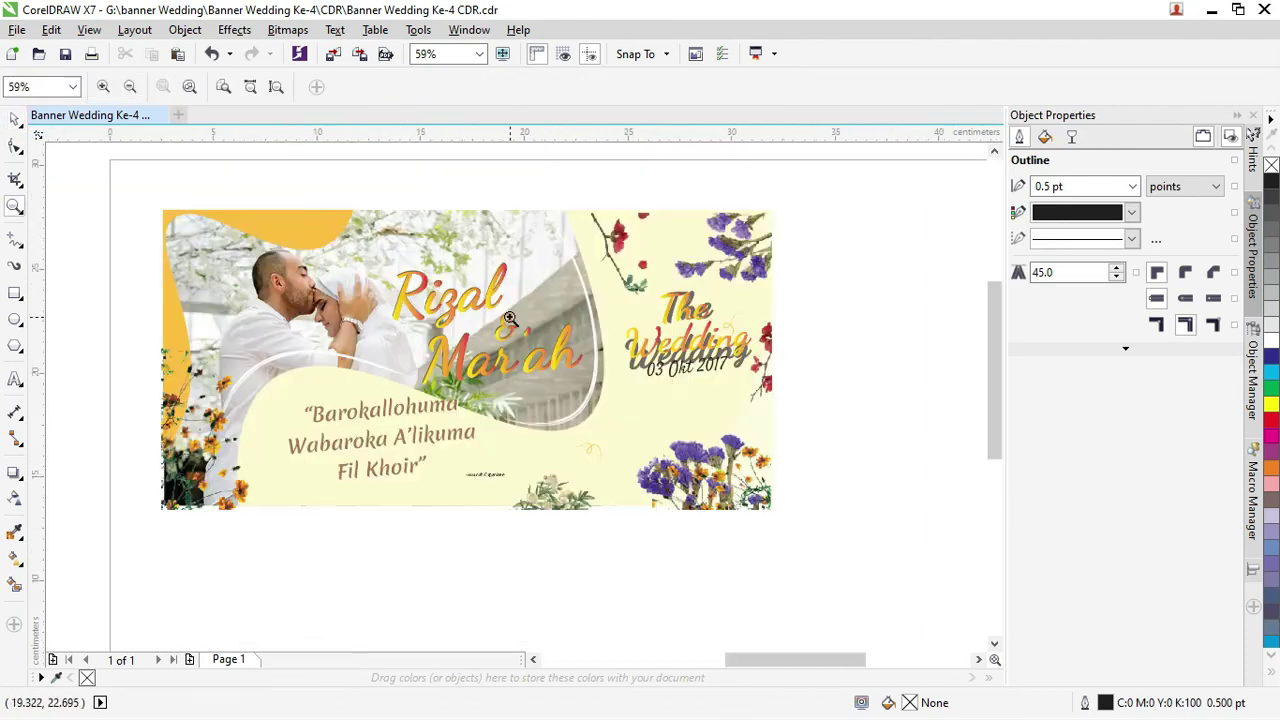
left_click(16, 120)
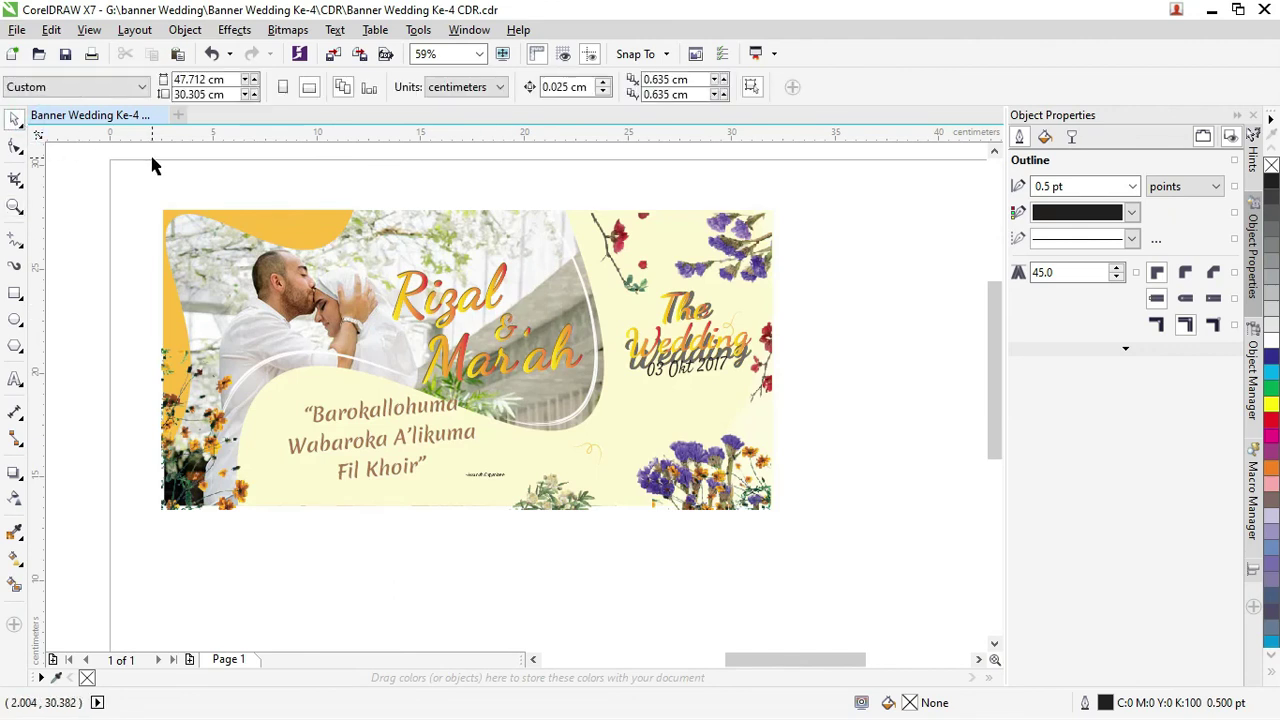